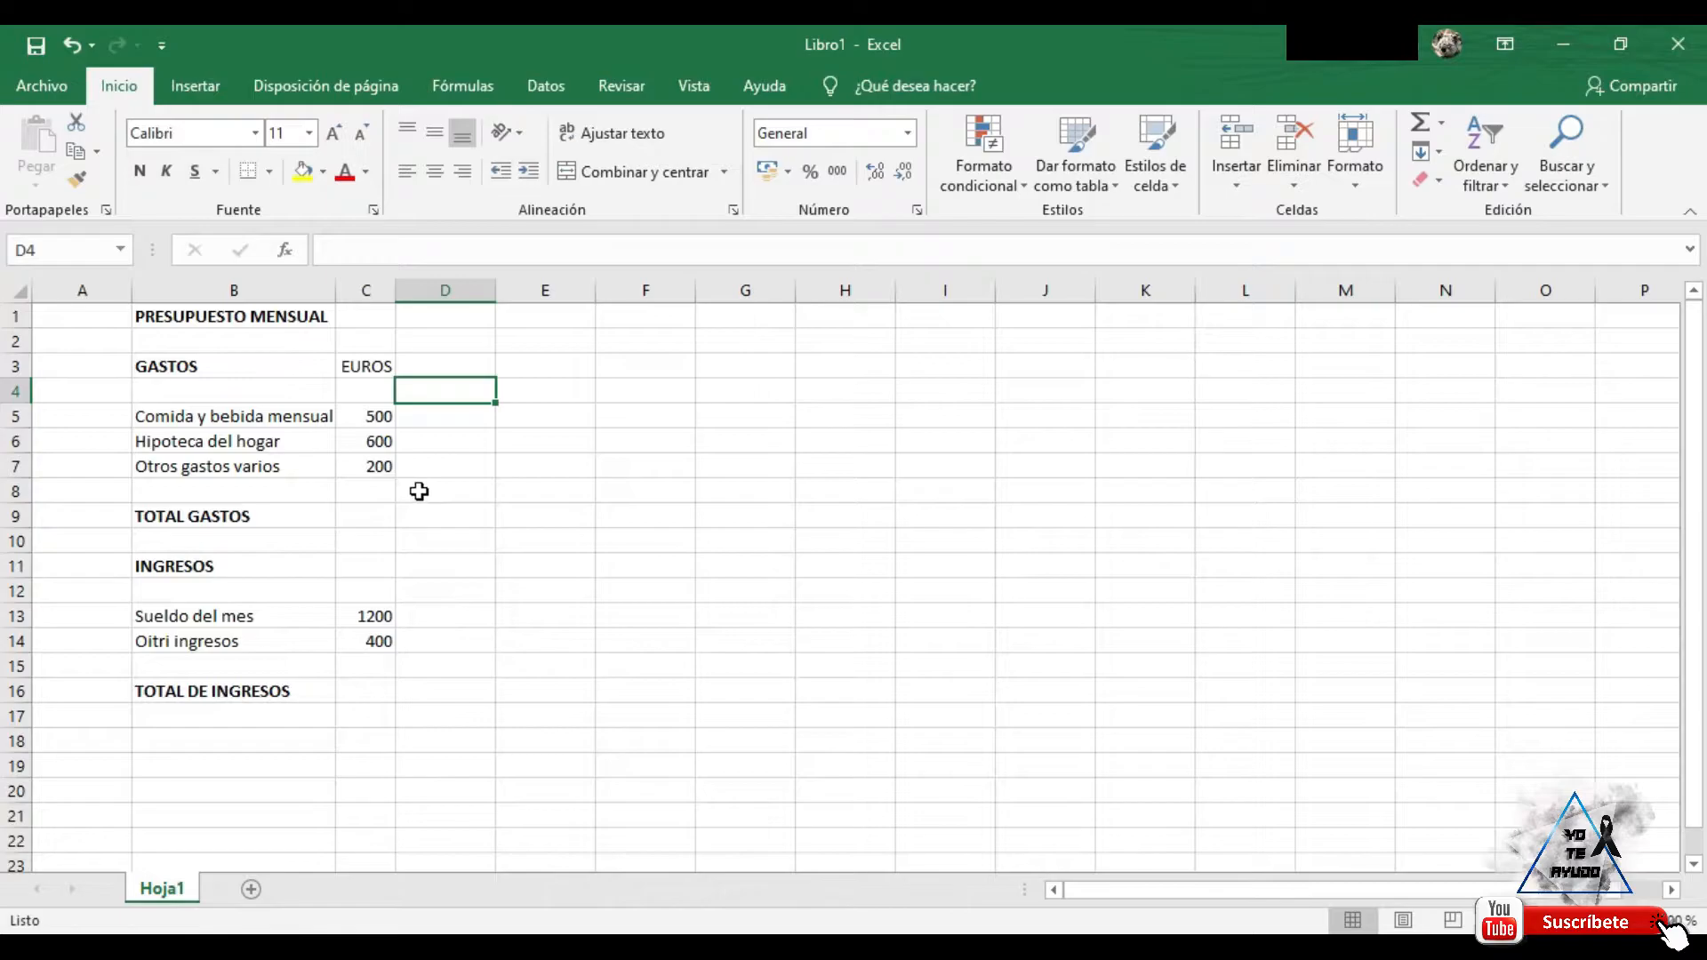
scroll(400, 496, down, 1)
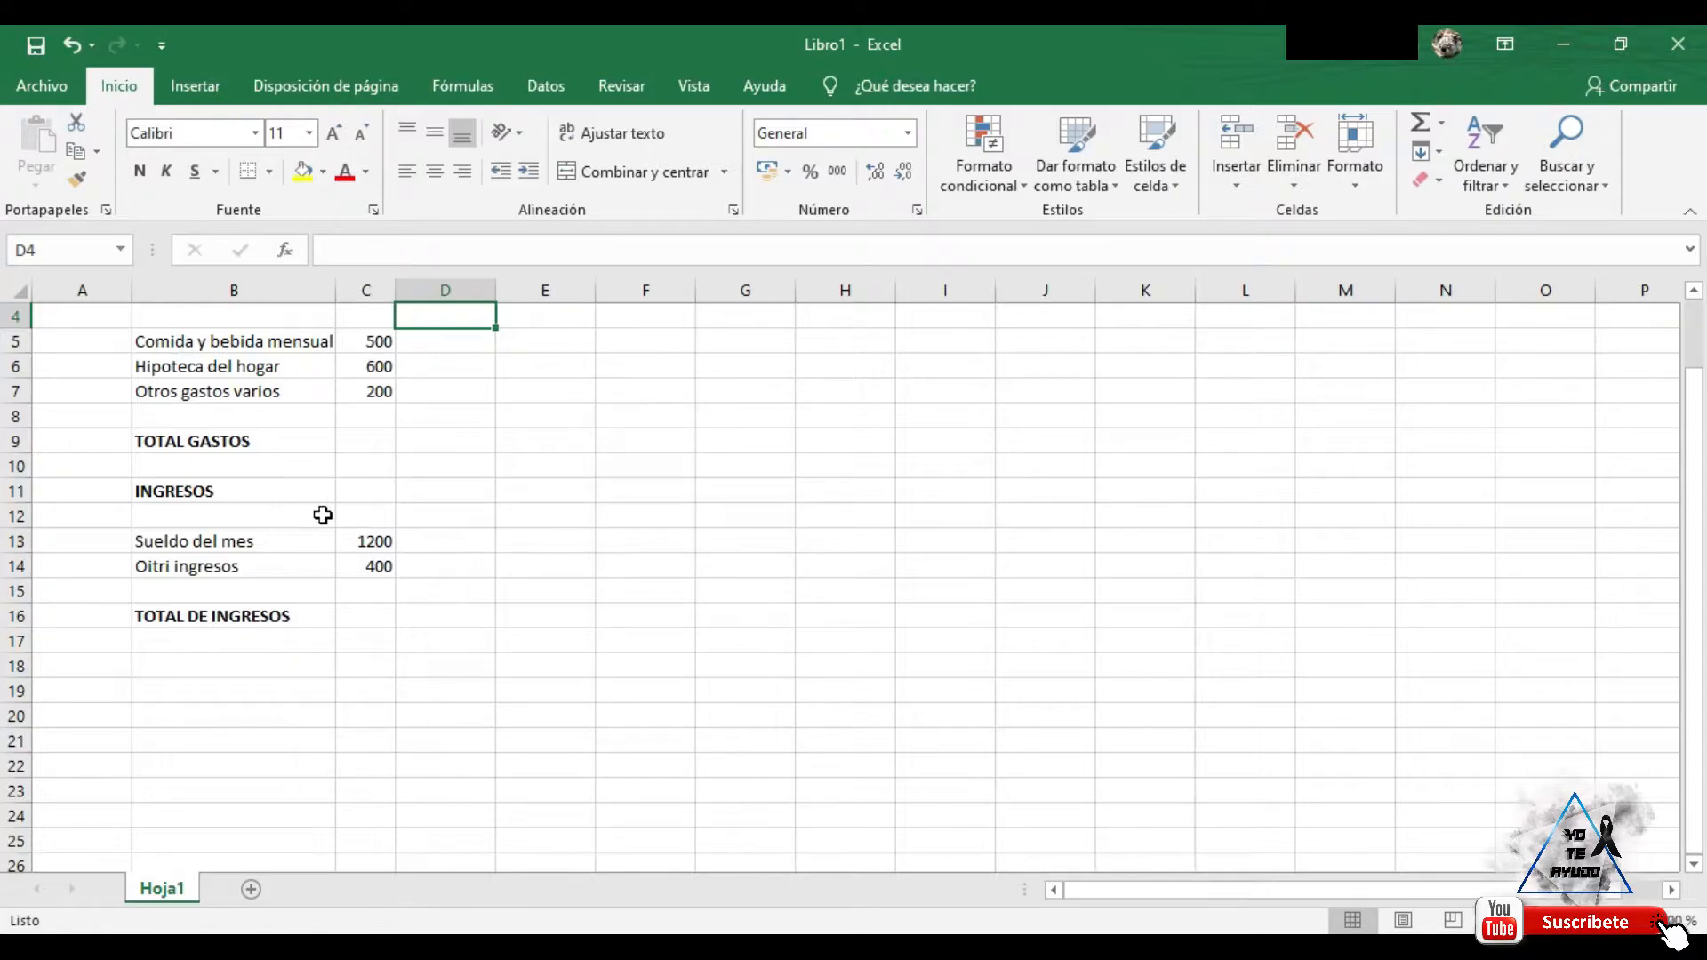
scroll(329, 449, up, 1)
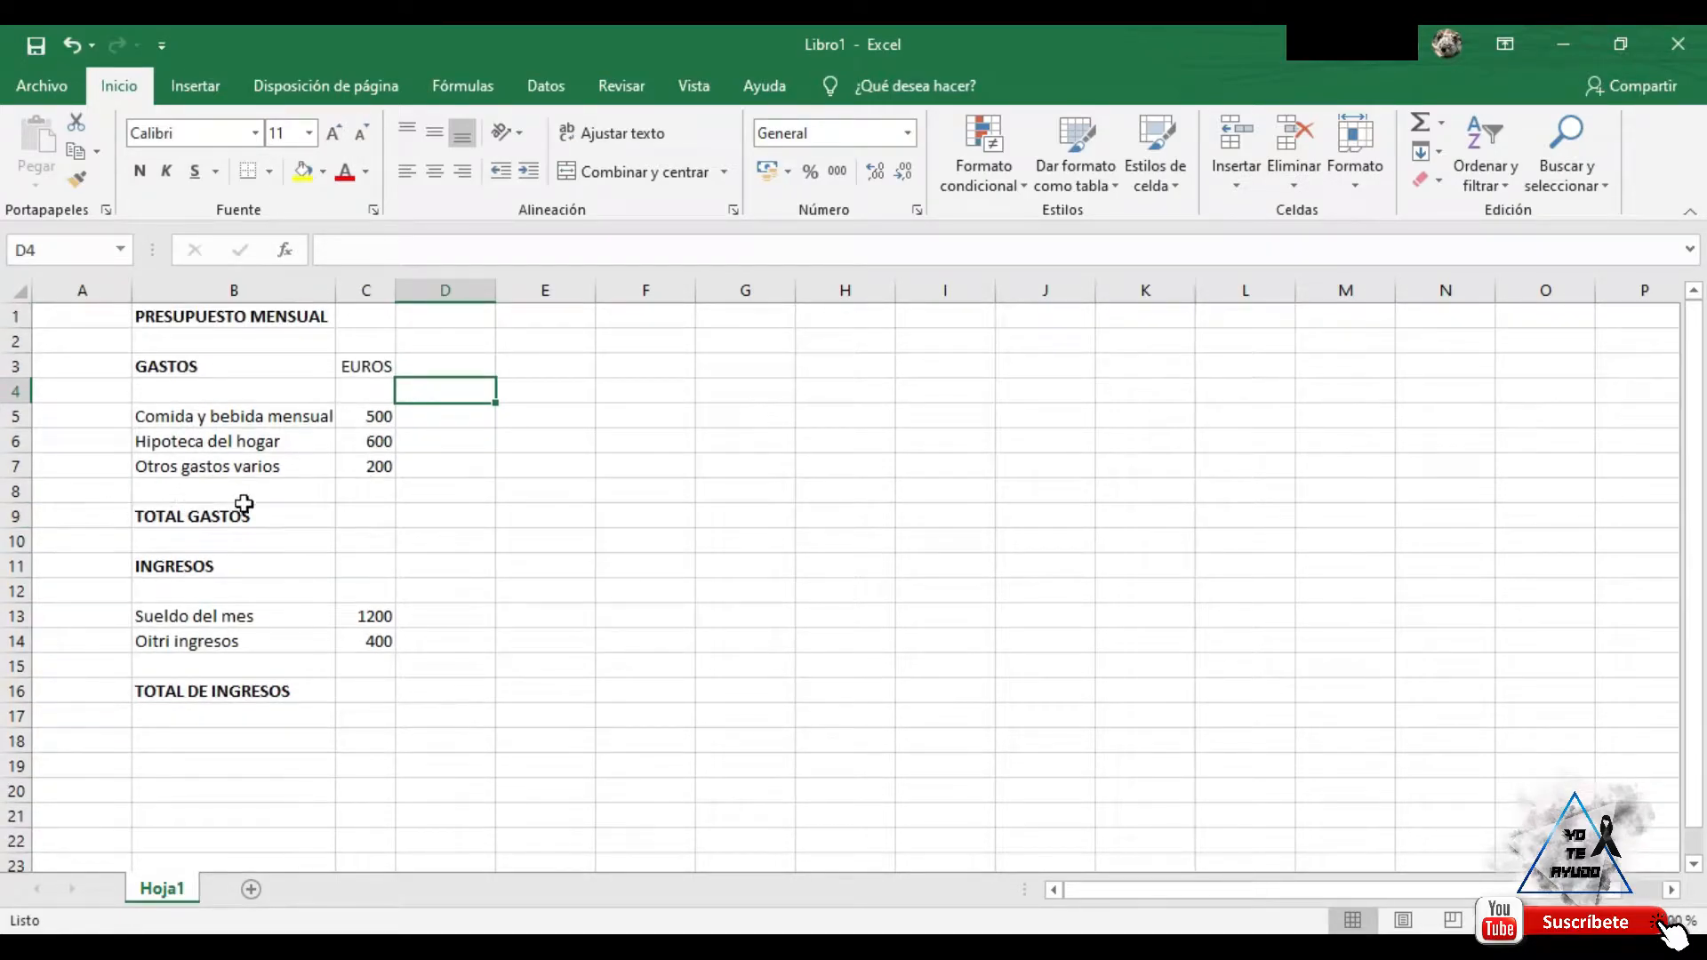
click(384, 518)
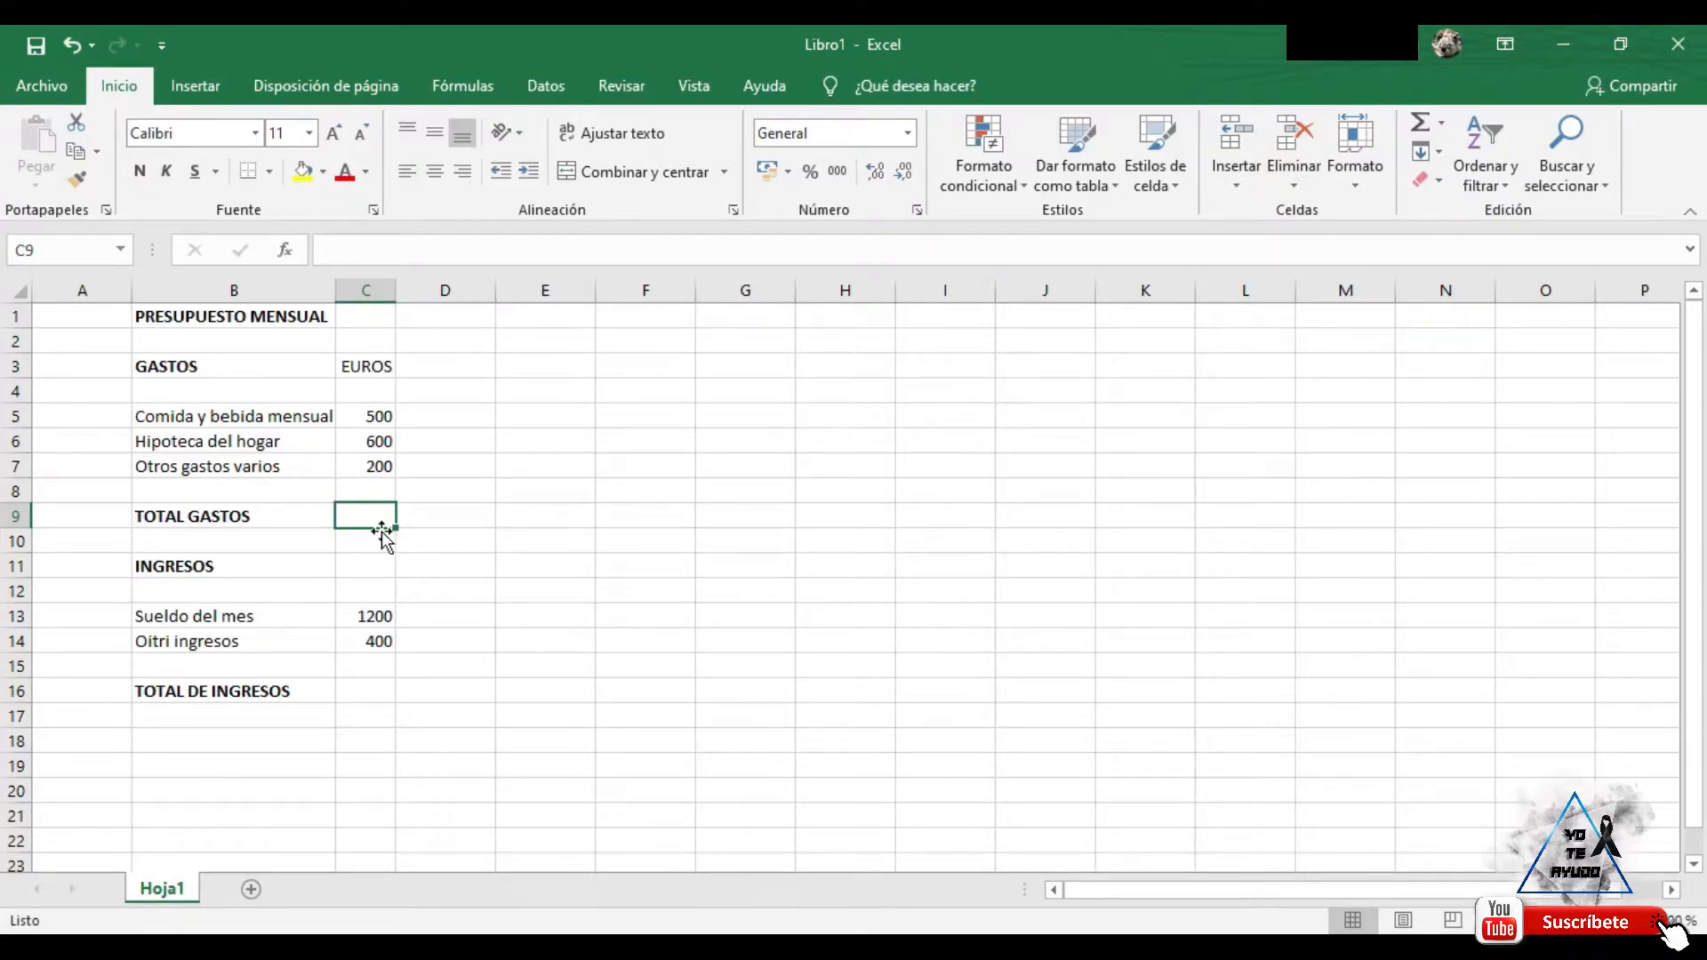
click(352, 511)
text(=)
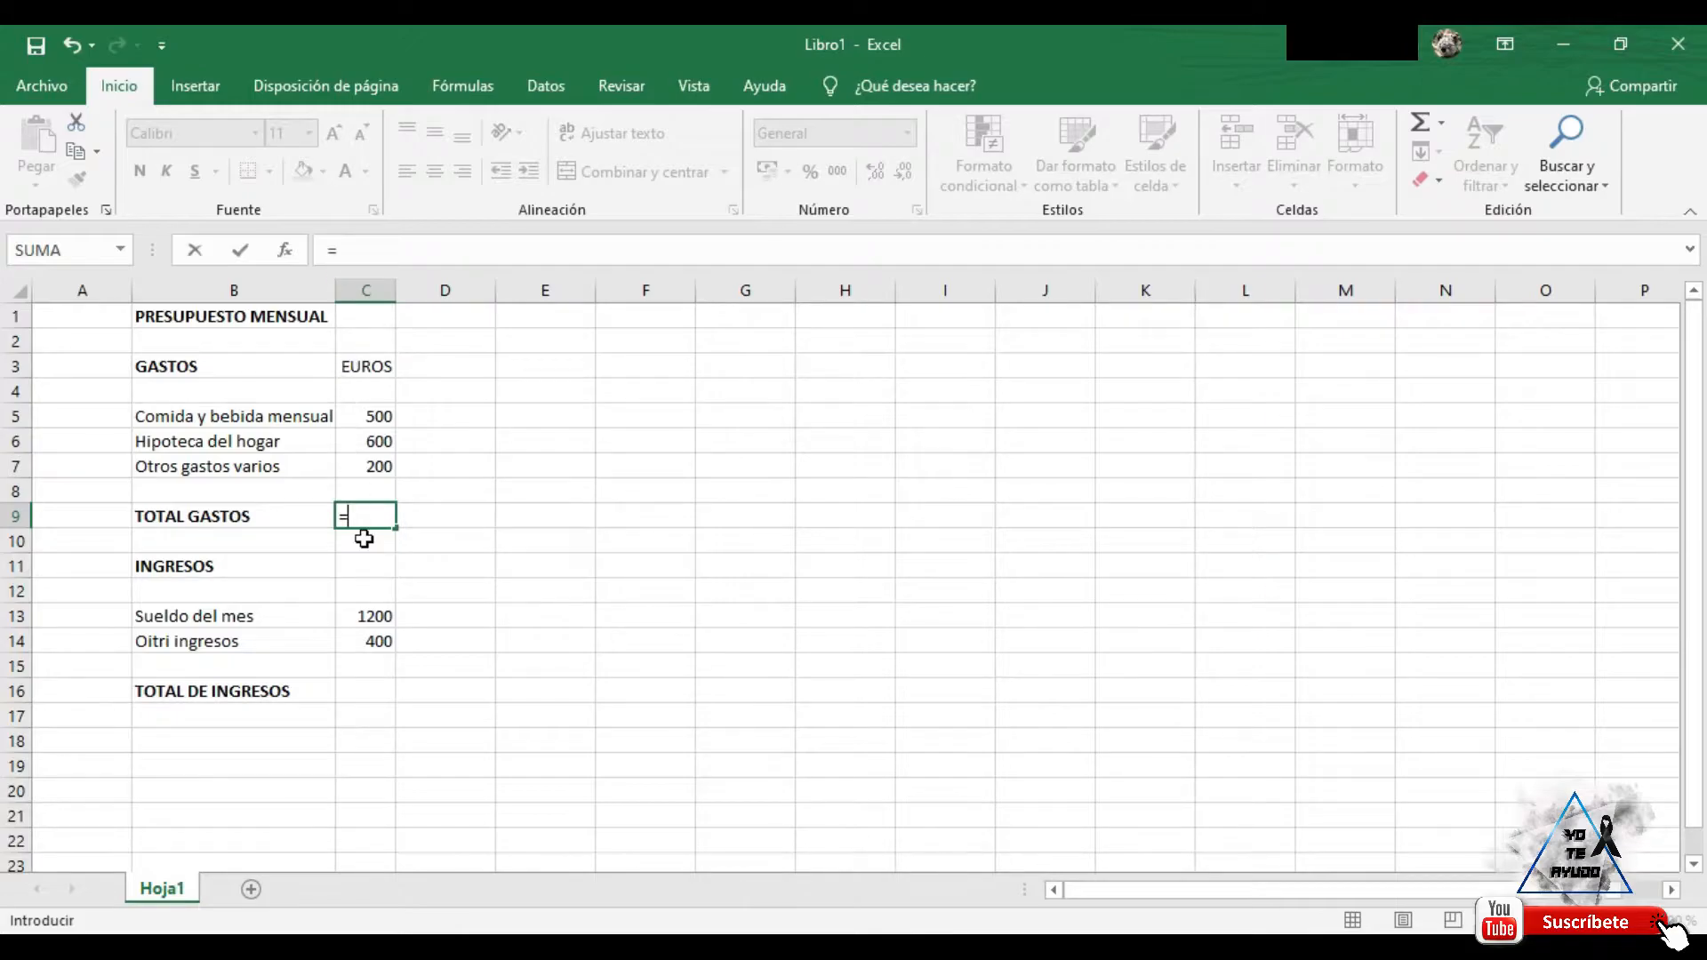
key(Escape)
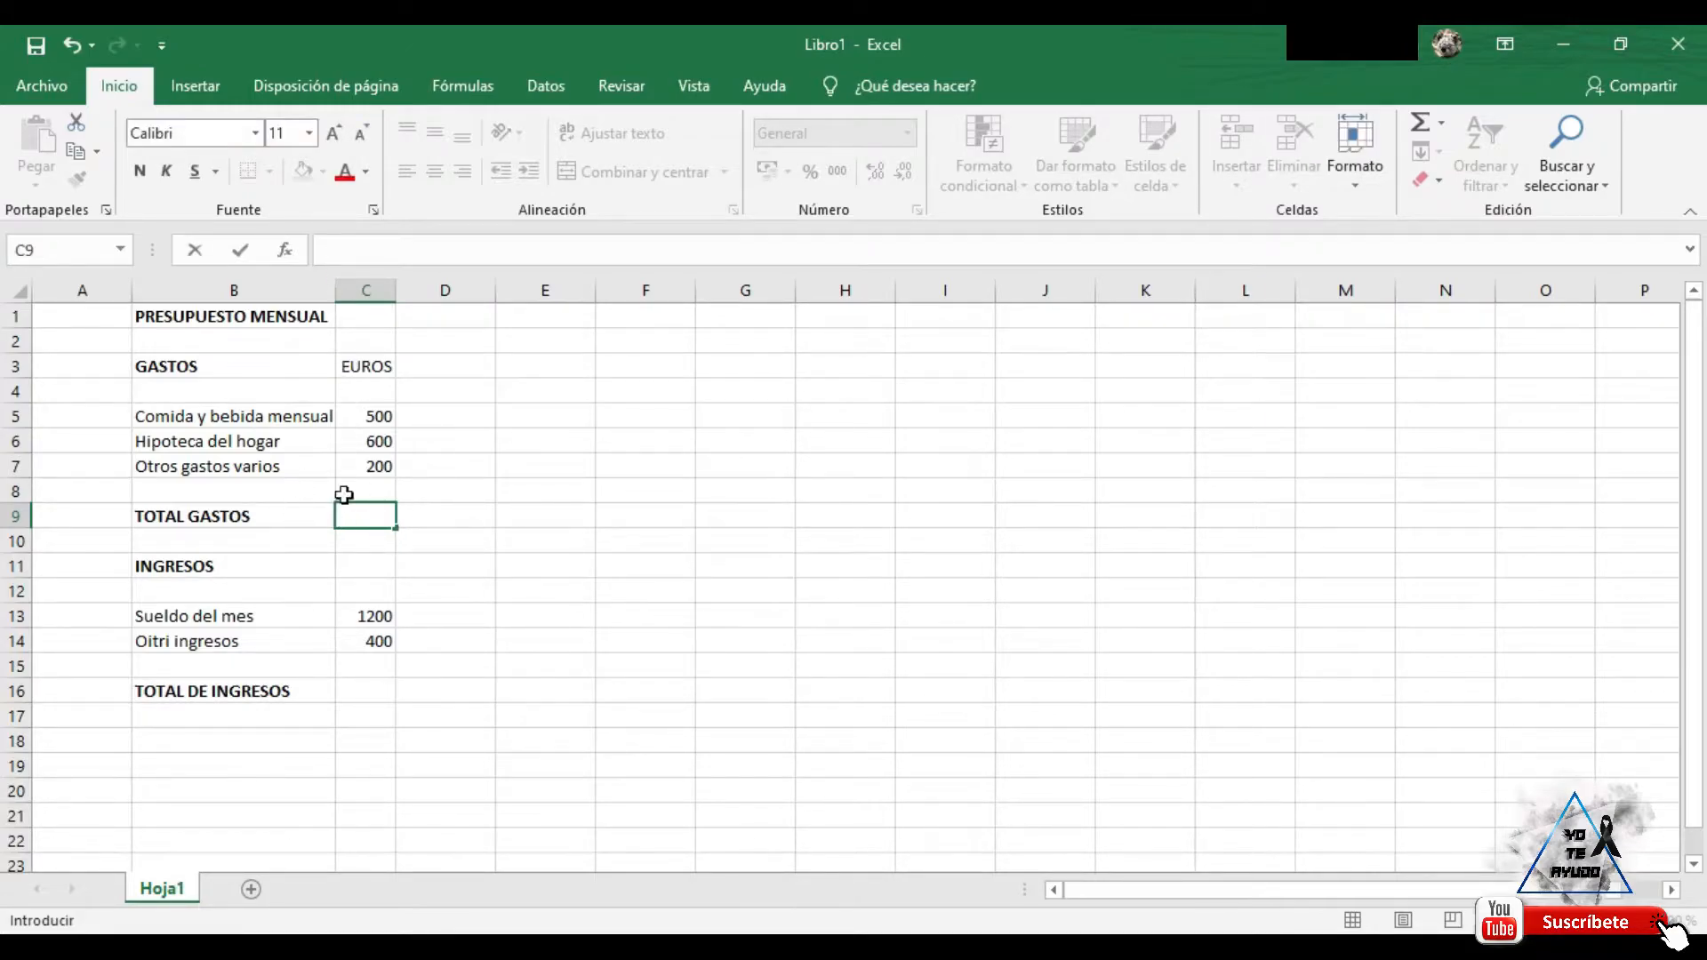
Write the formula =C5+C6+C7 for TOTAL GASTOS in C9 and erase it before confirming
click(357, 249)
text(=)
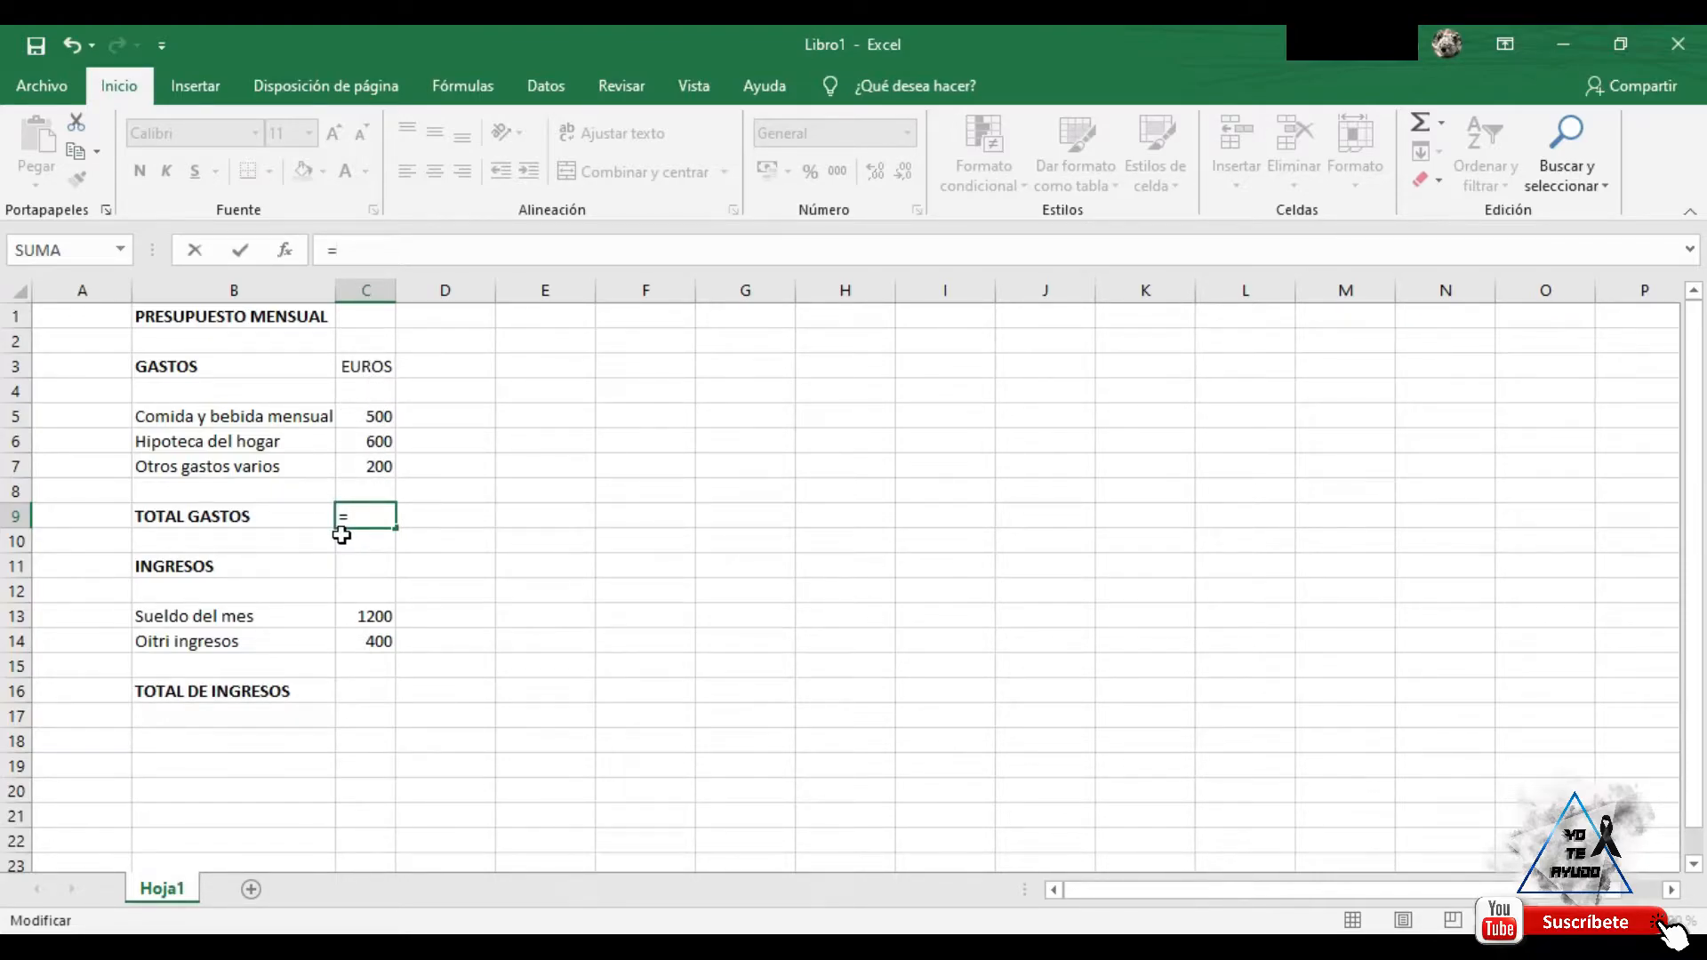
text(5)
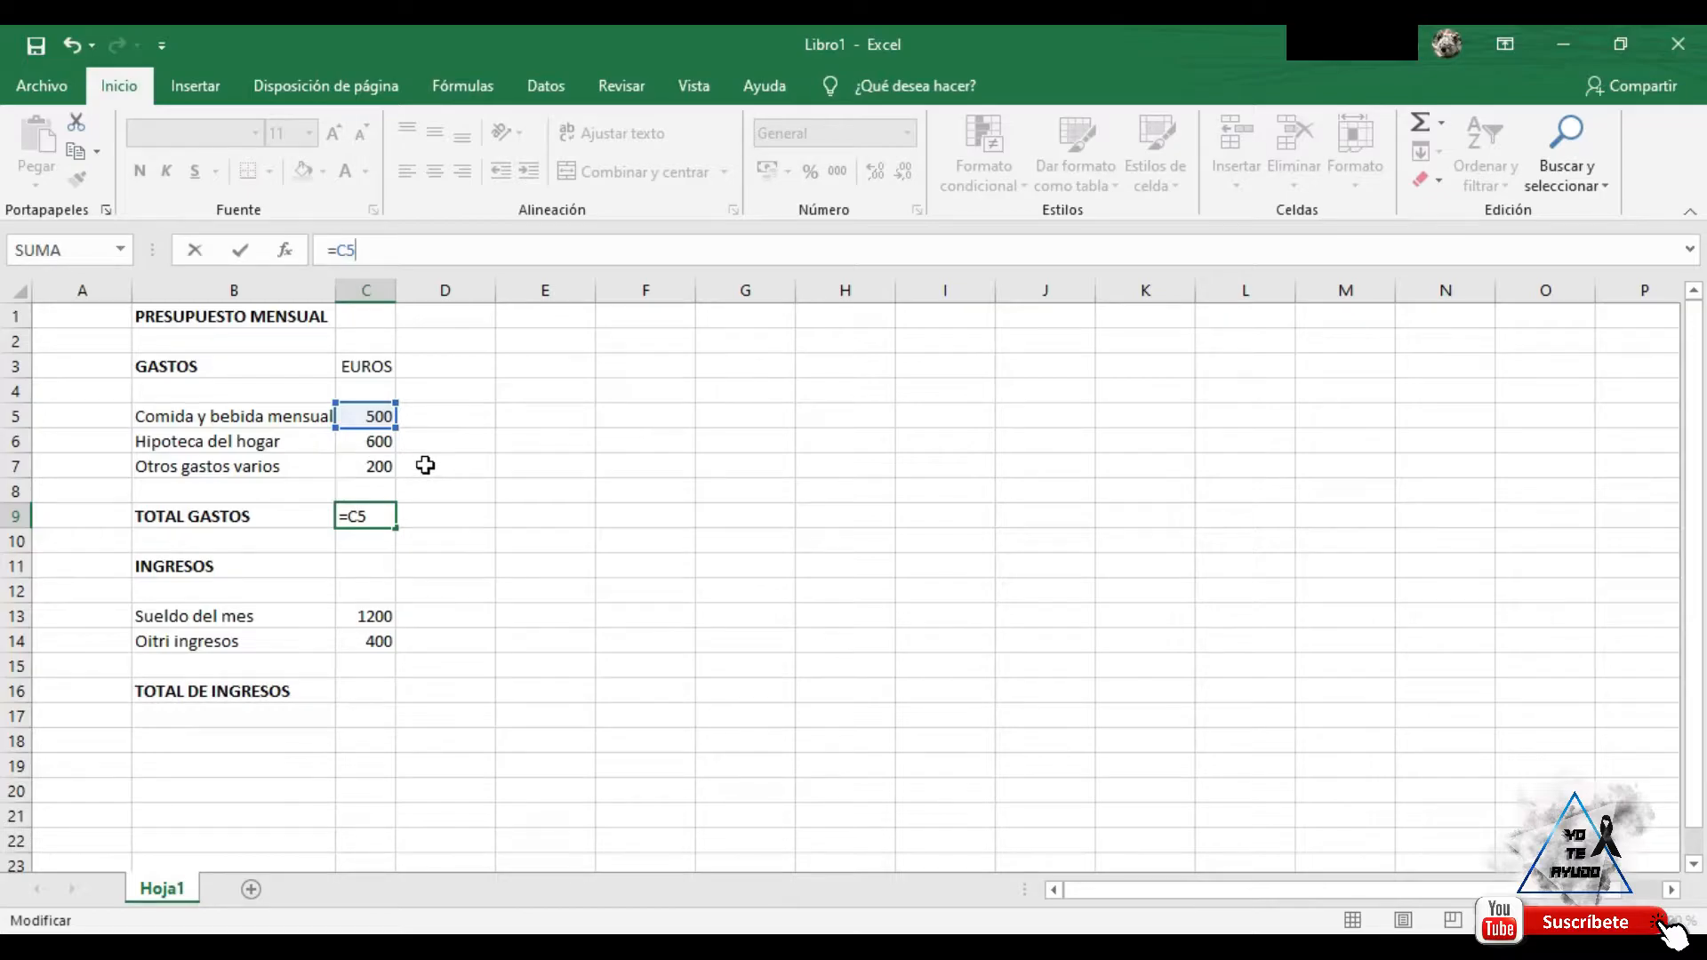
text(+C6)
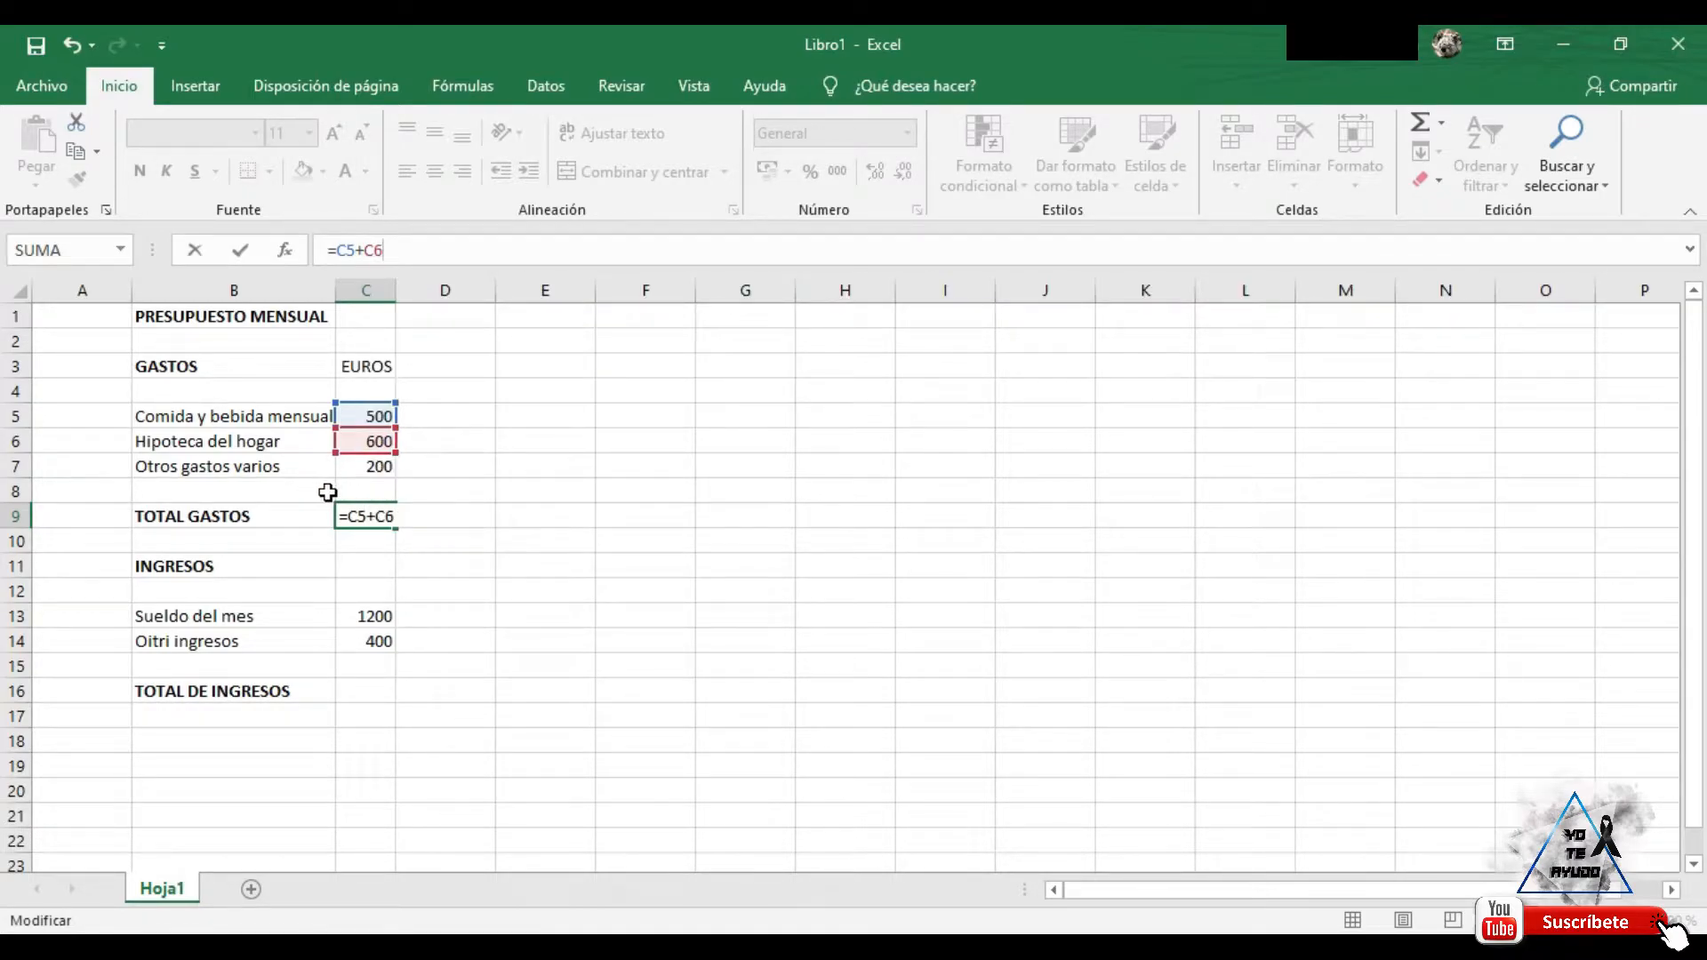
text(+C7)
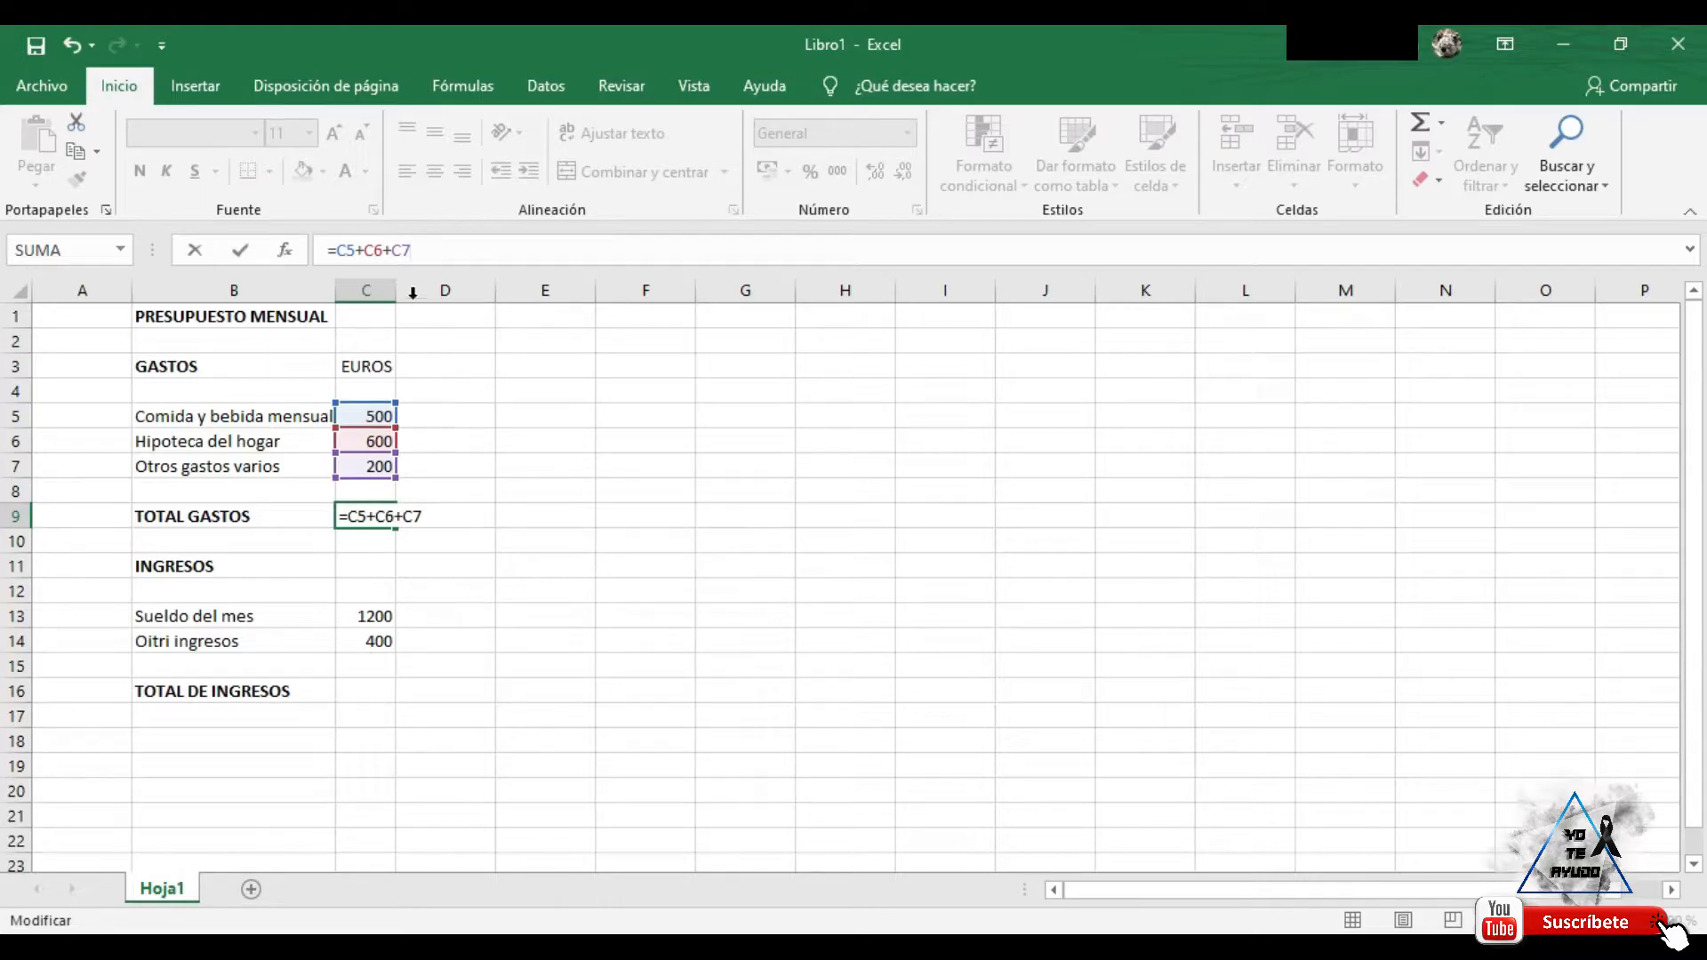
click(435, 254)
drag(457, 241, 303, 257)
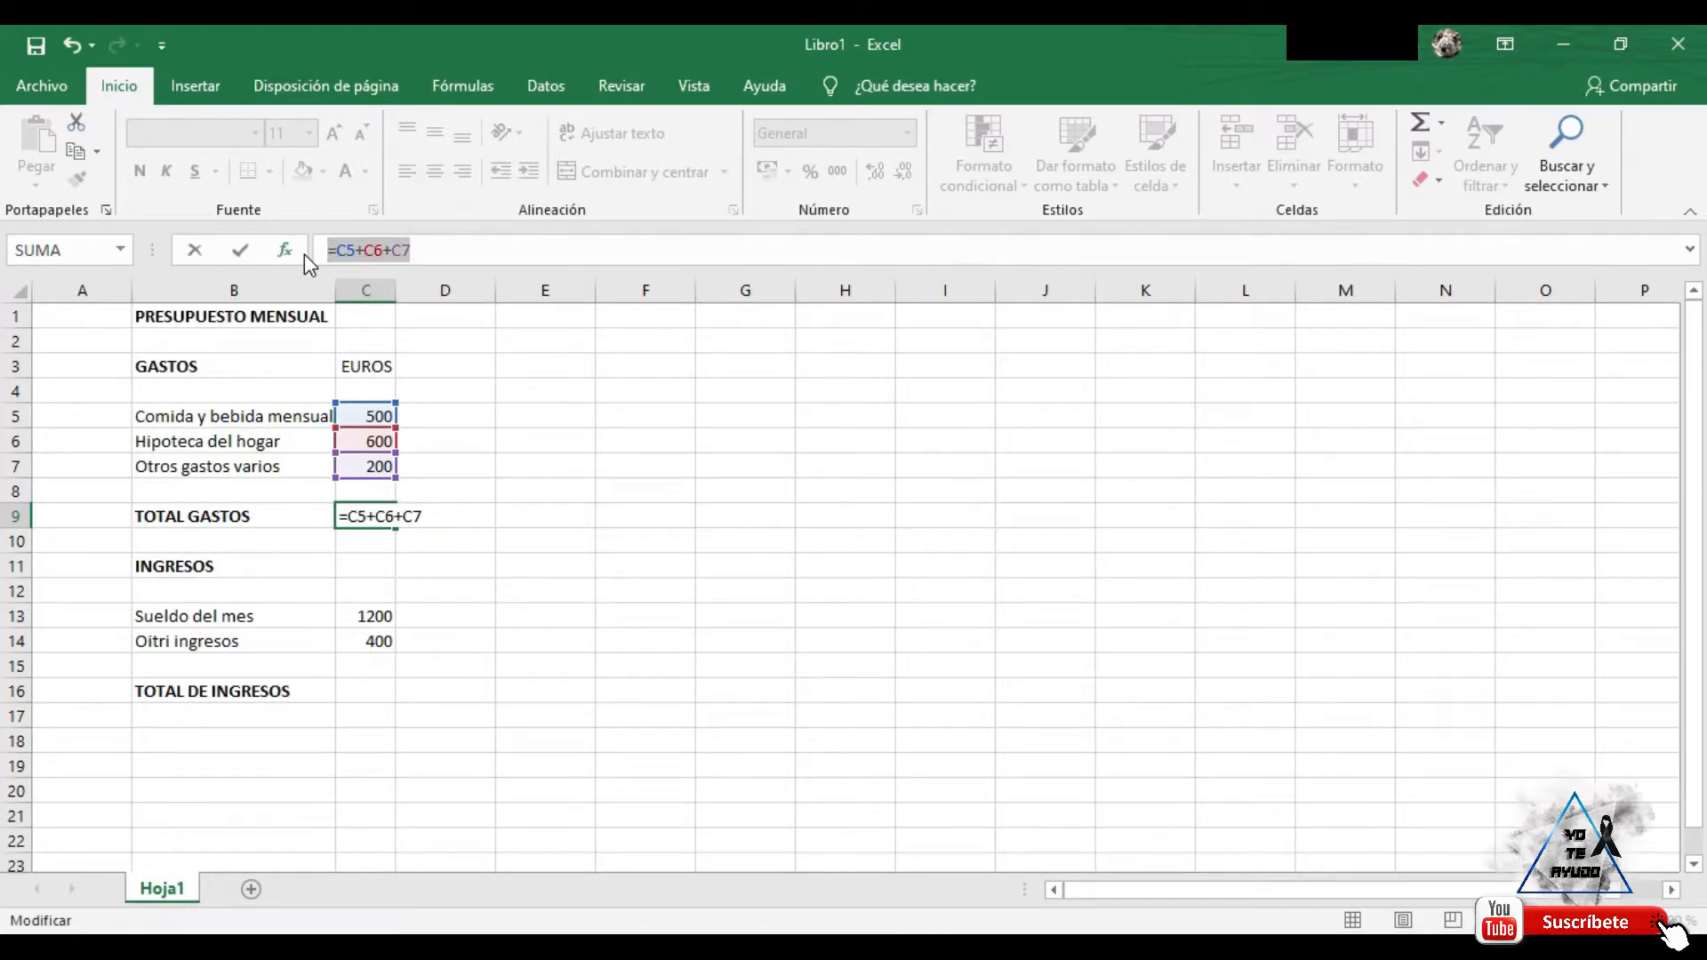
key(BackSpace)
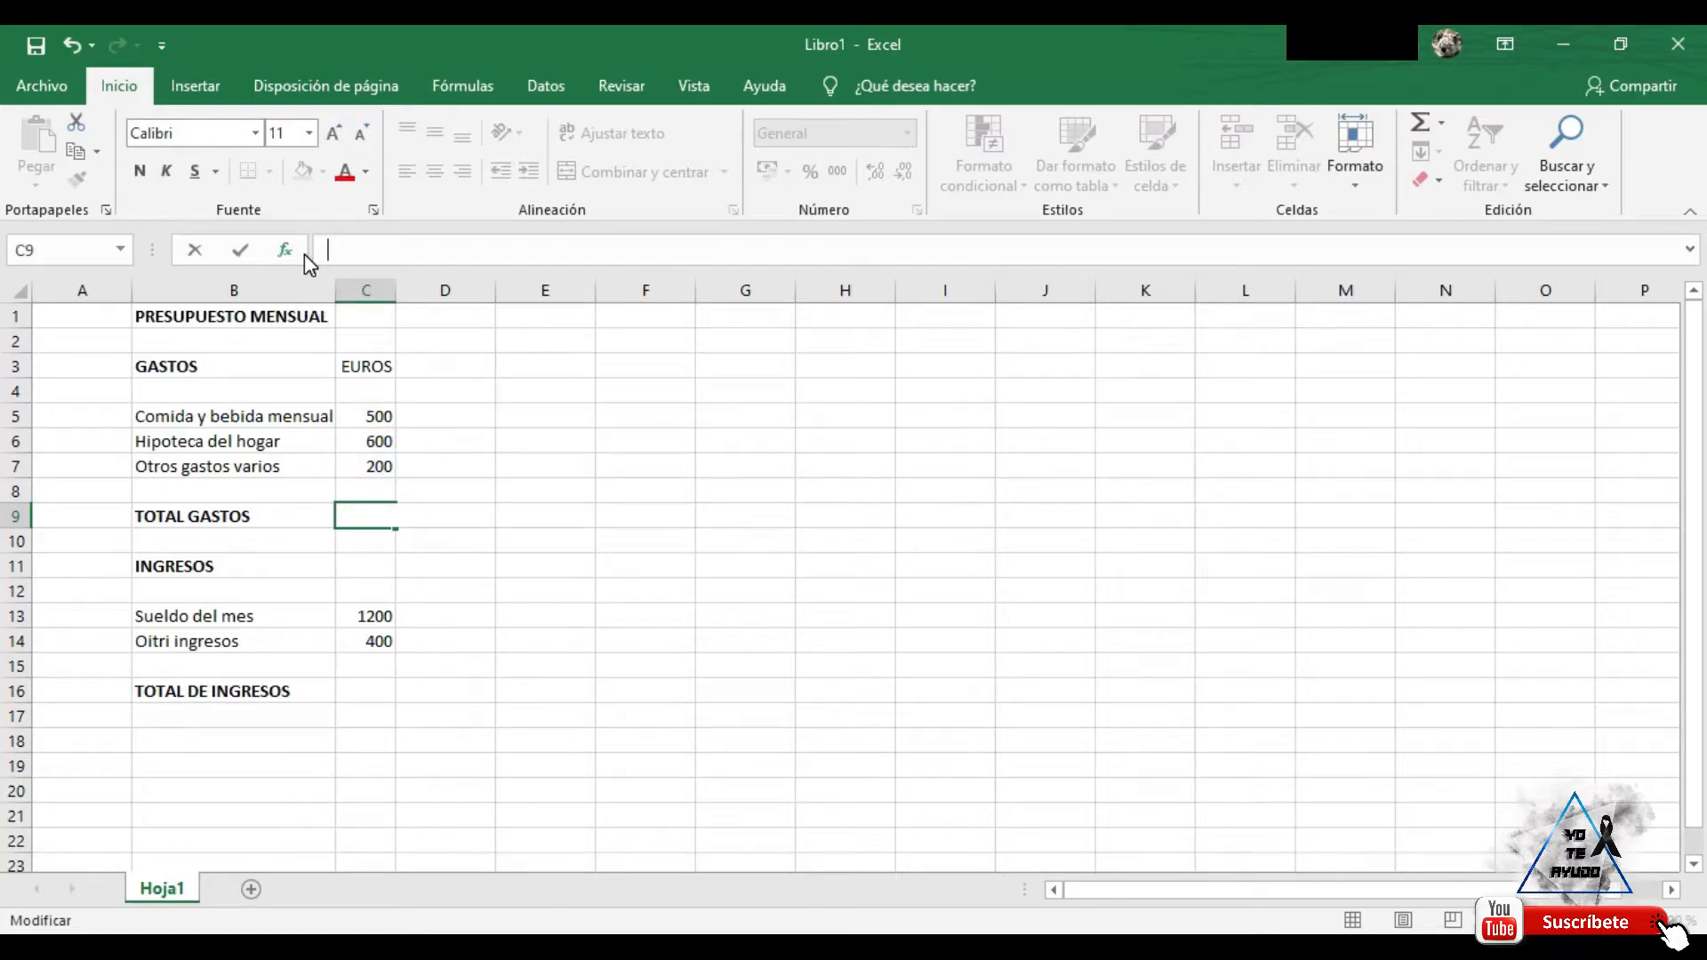
Calculate TOTAL GASTOS in C9 with the formula =C5+C7+C6, picking each expense cell as a reference
text(=)
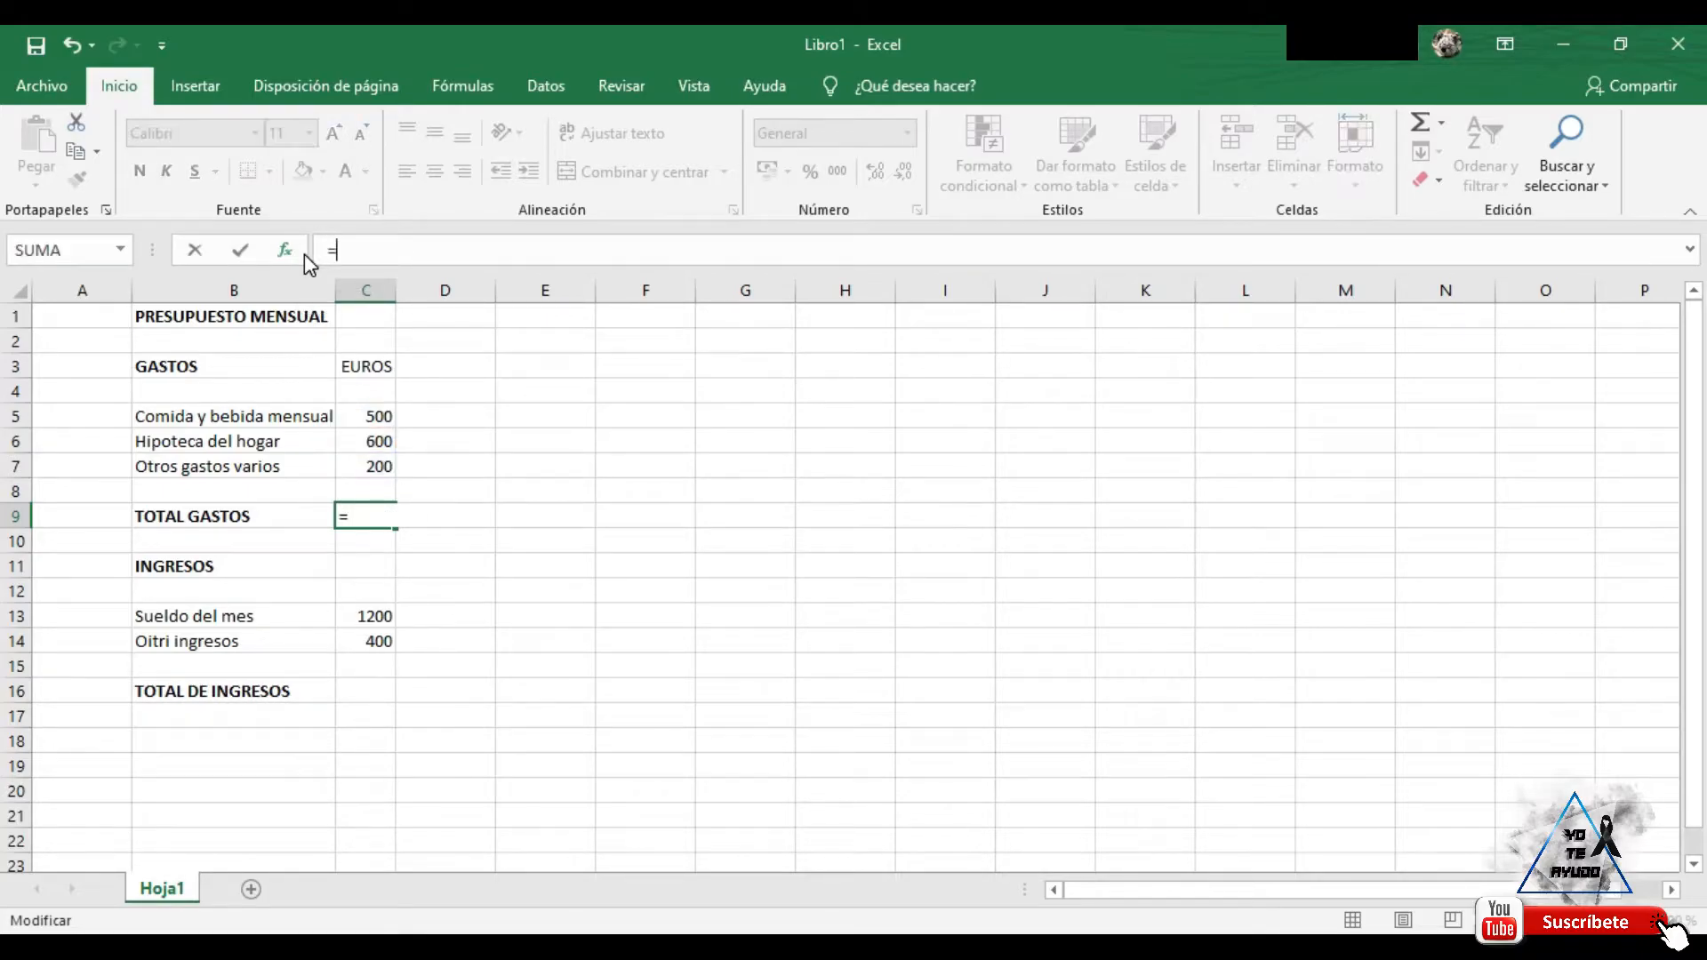
click(384, 418)
text(+)
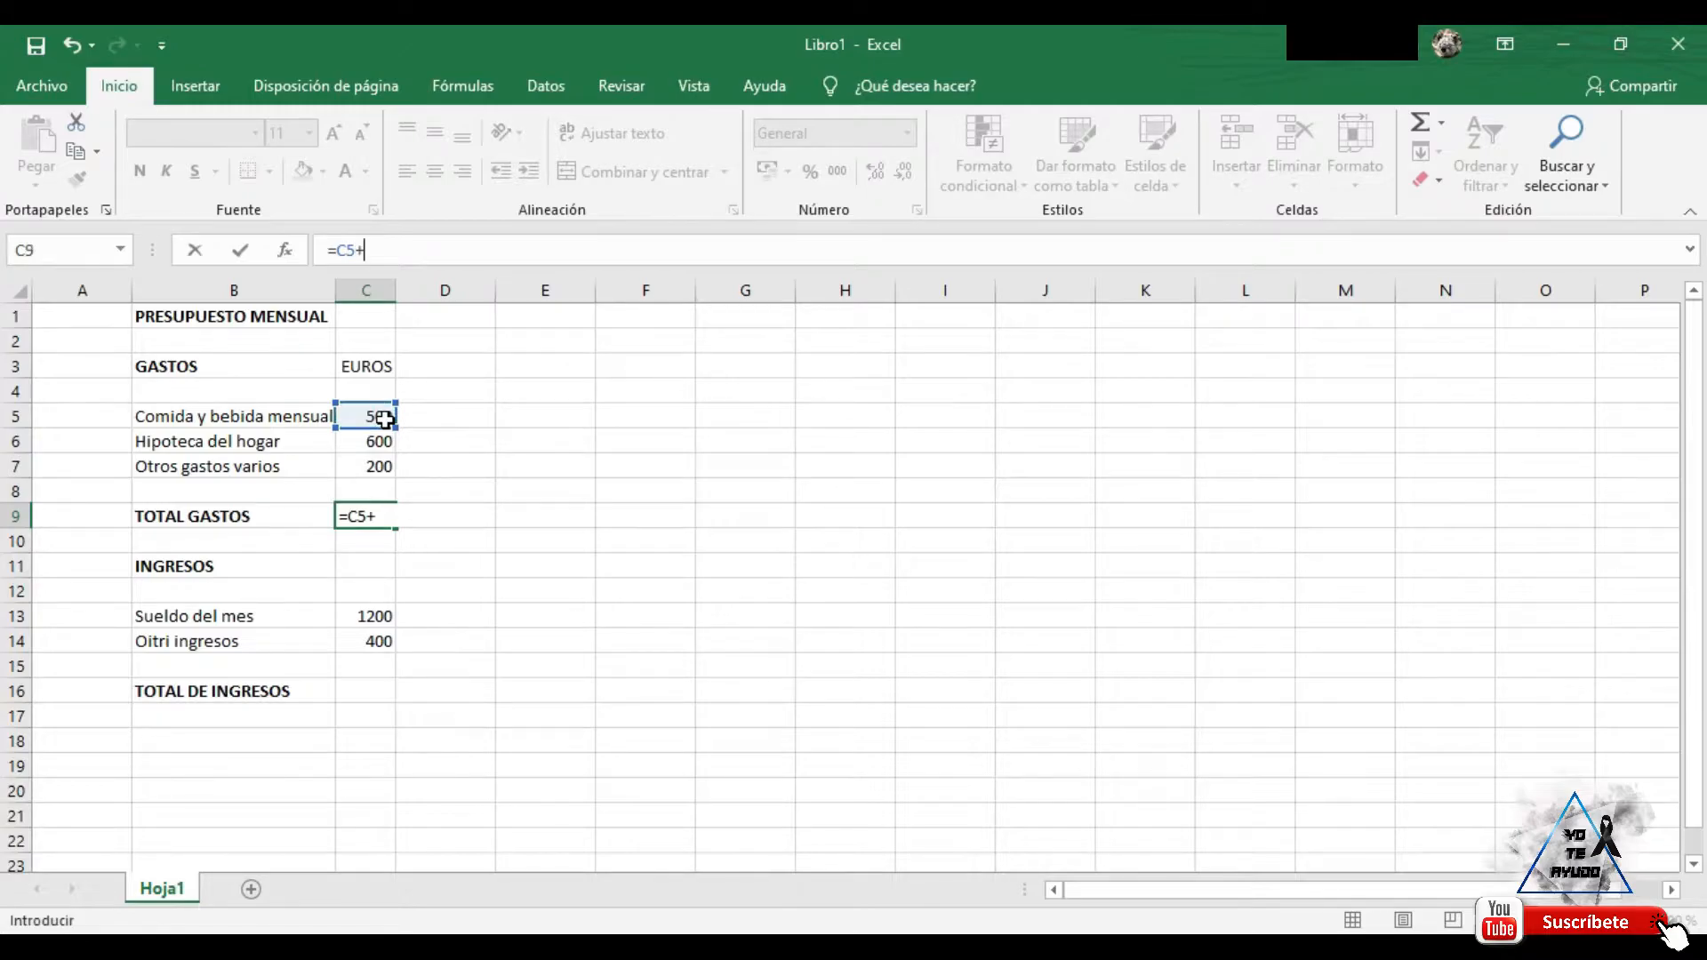
click(372, 466)
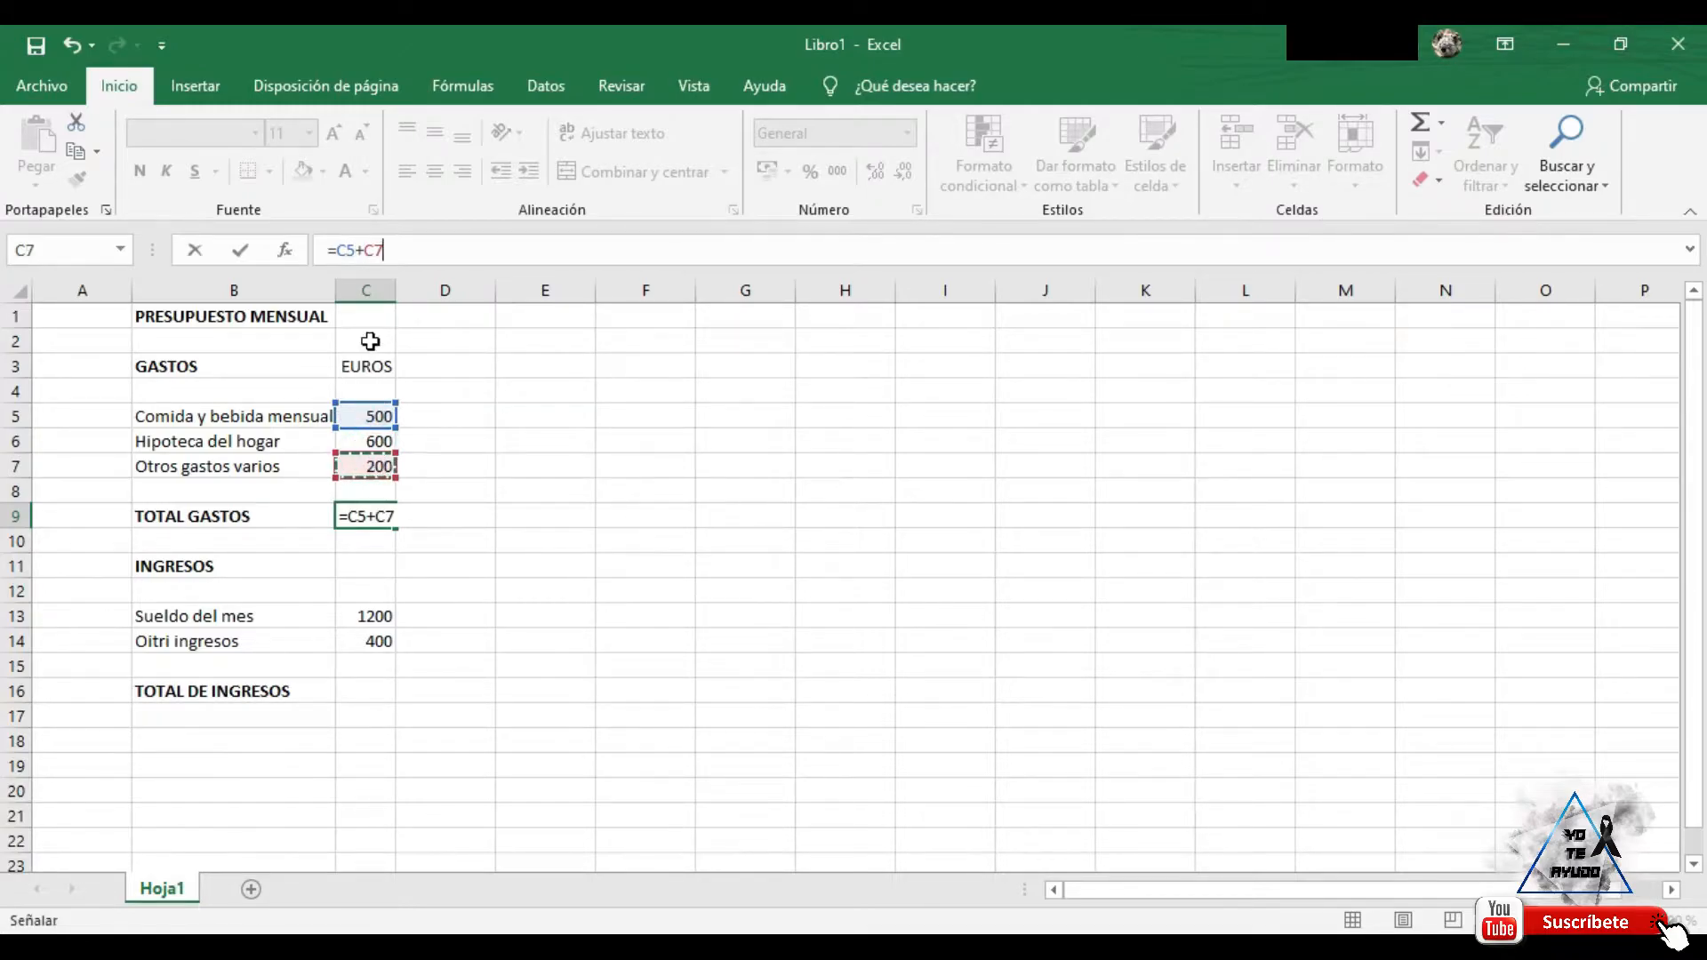
text(+)
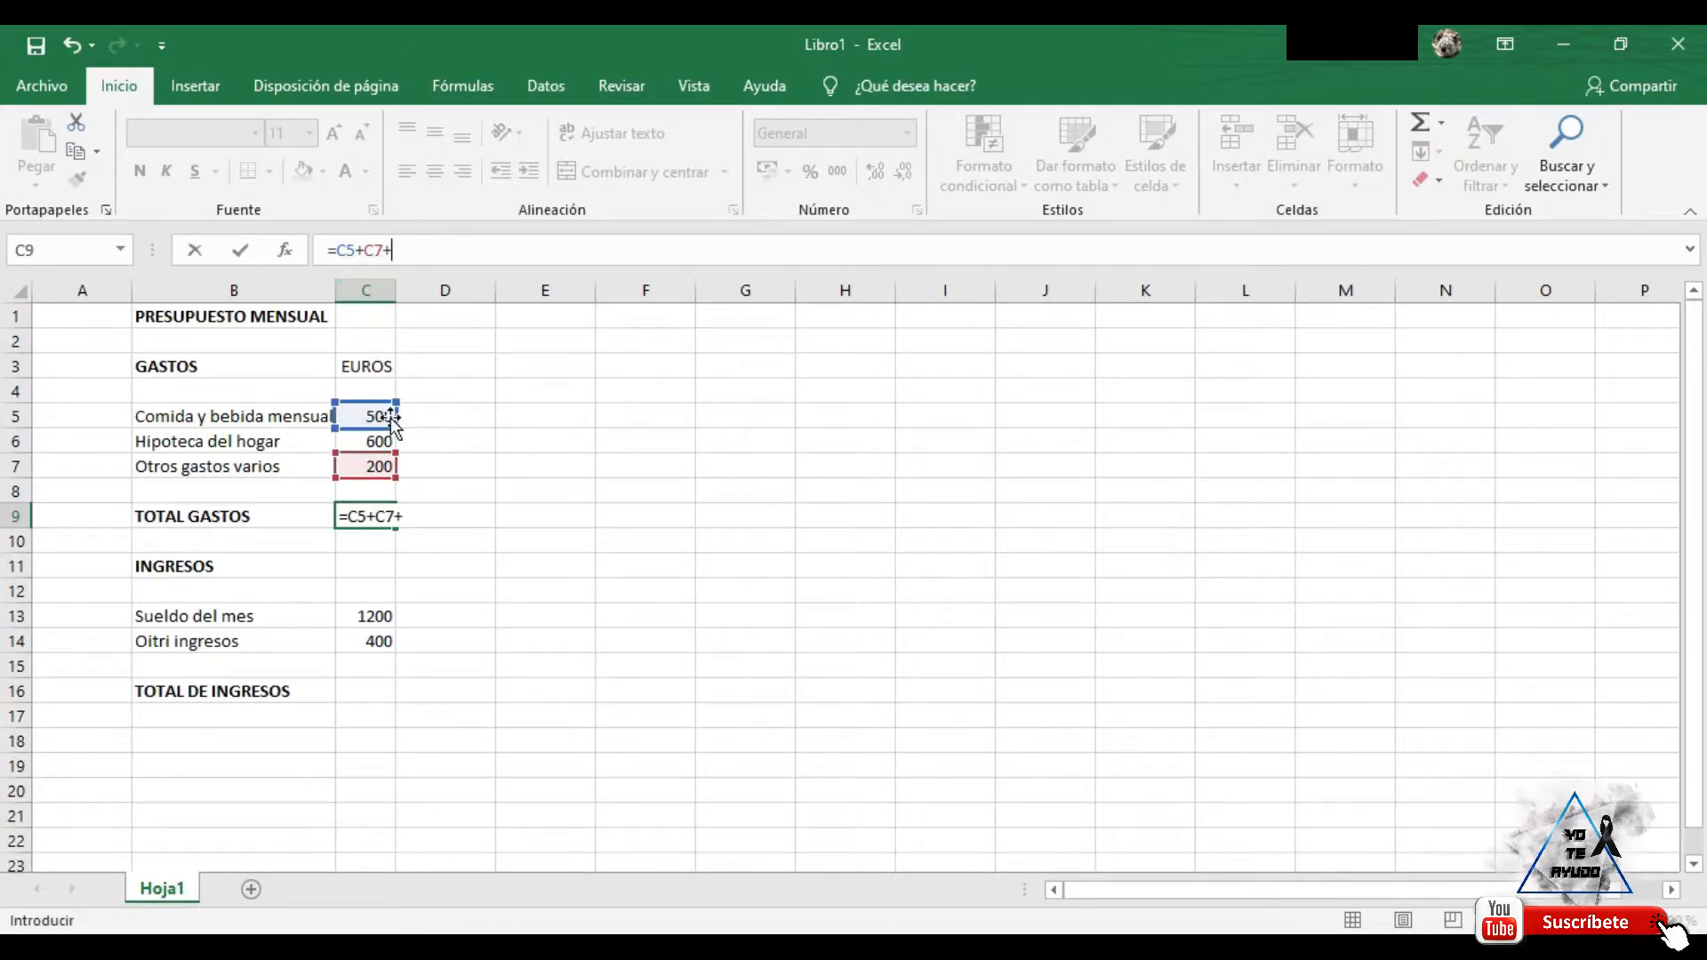
click(371, 441)
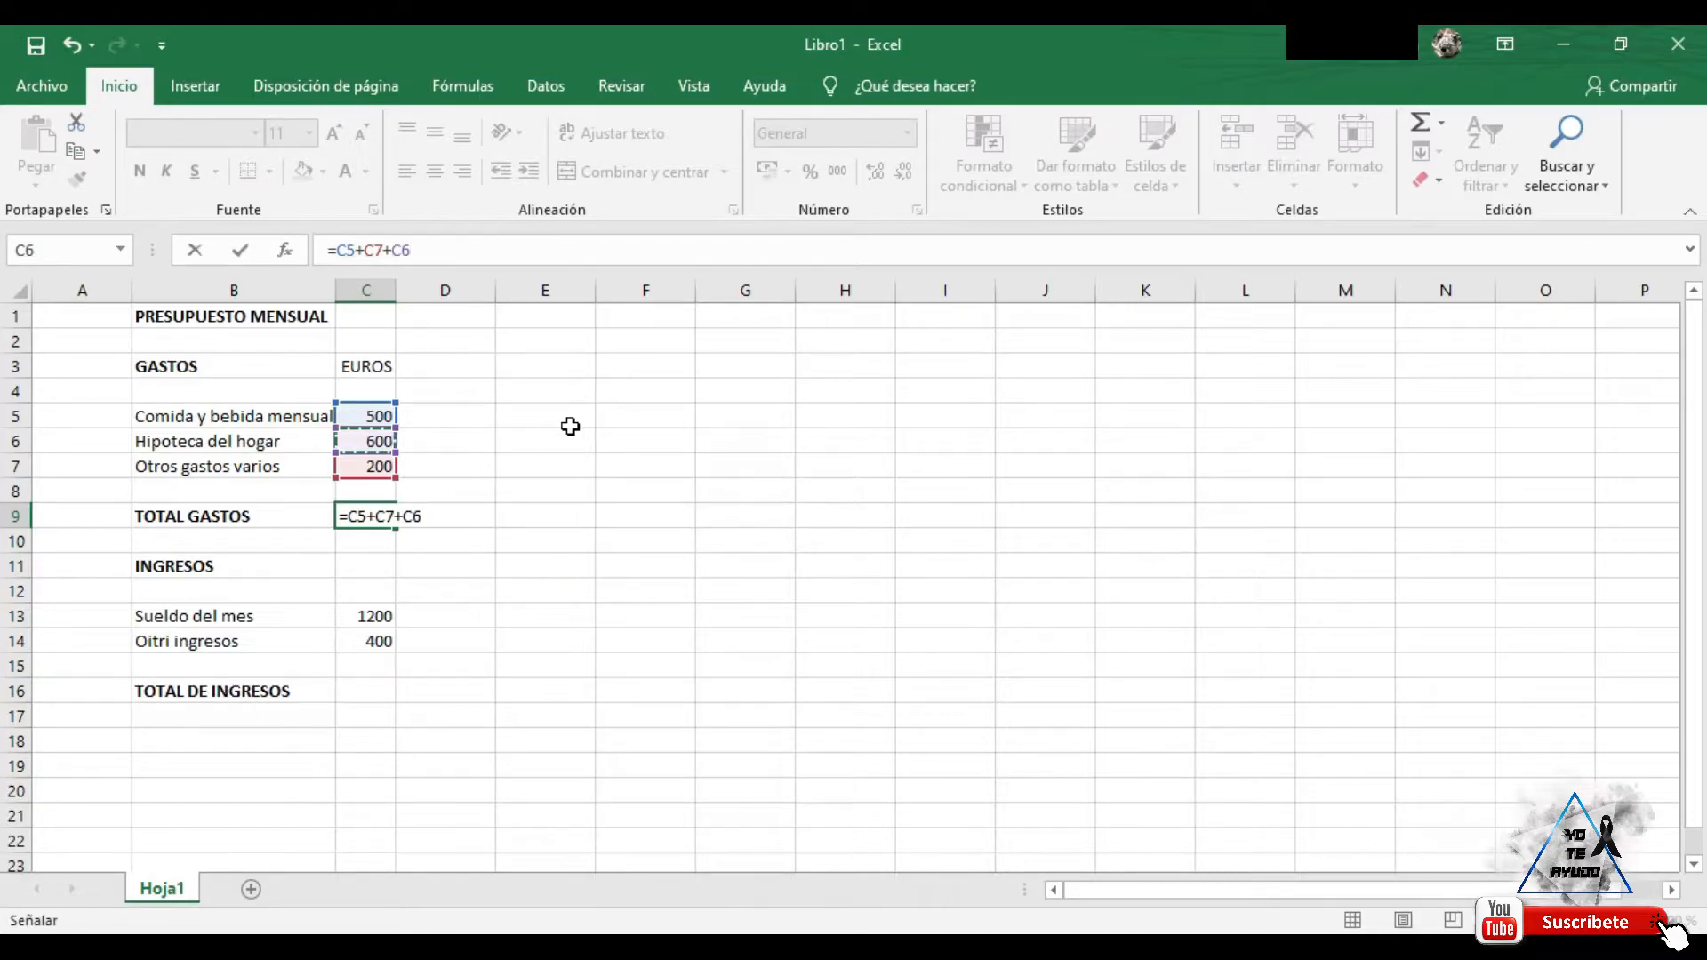
key(Return)
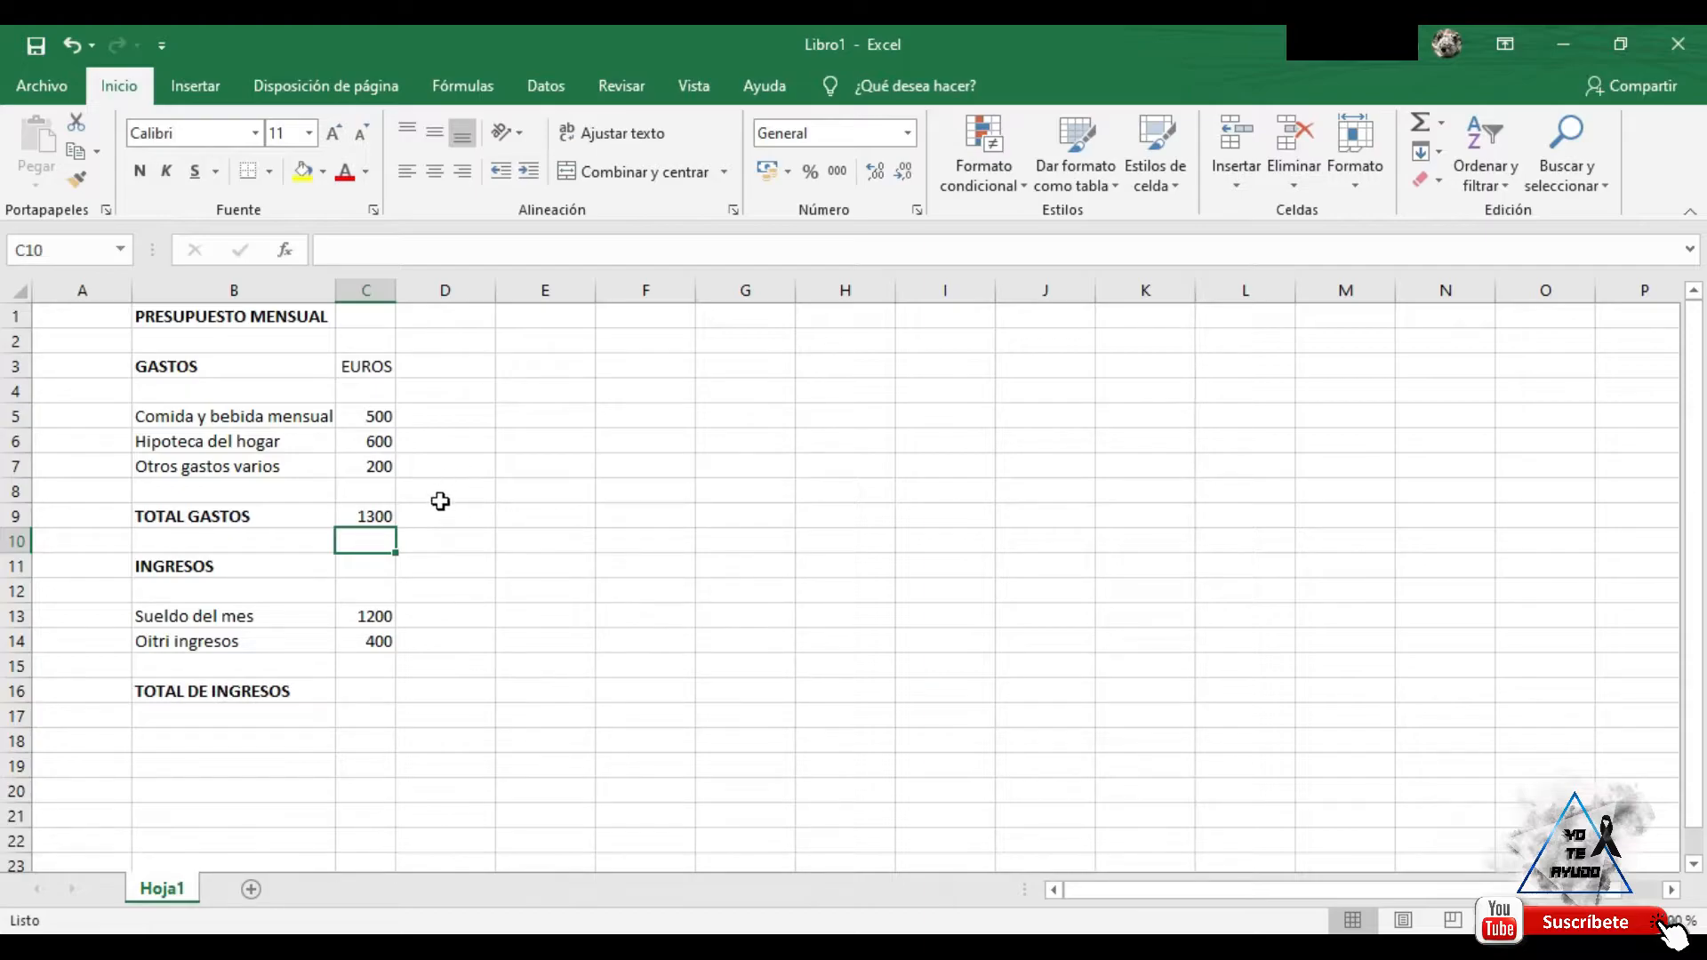
Delete the addition formula from the TOTAL GASTOS cell C9
click(374, 514)
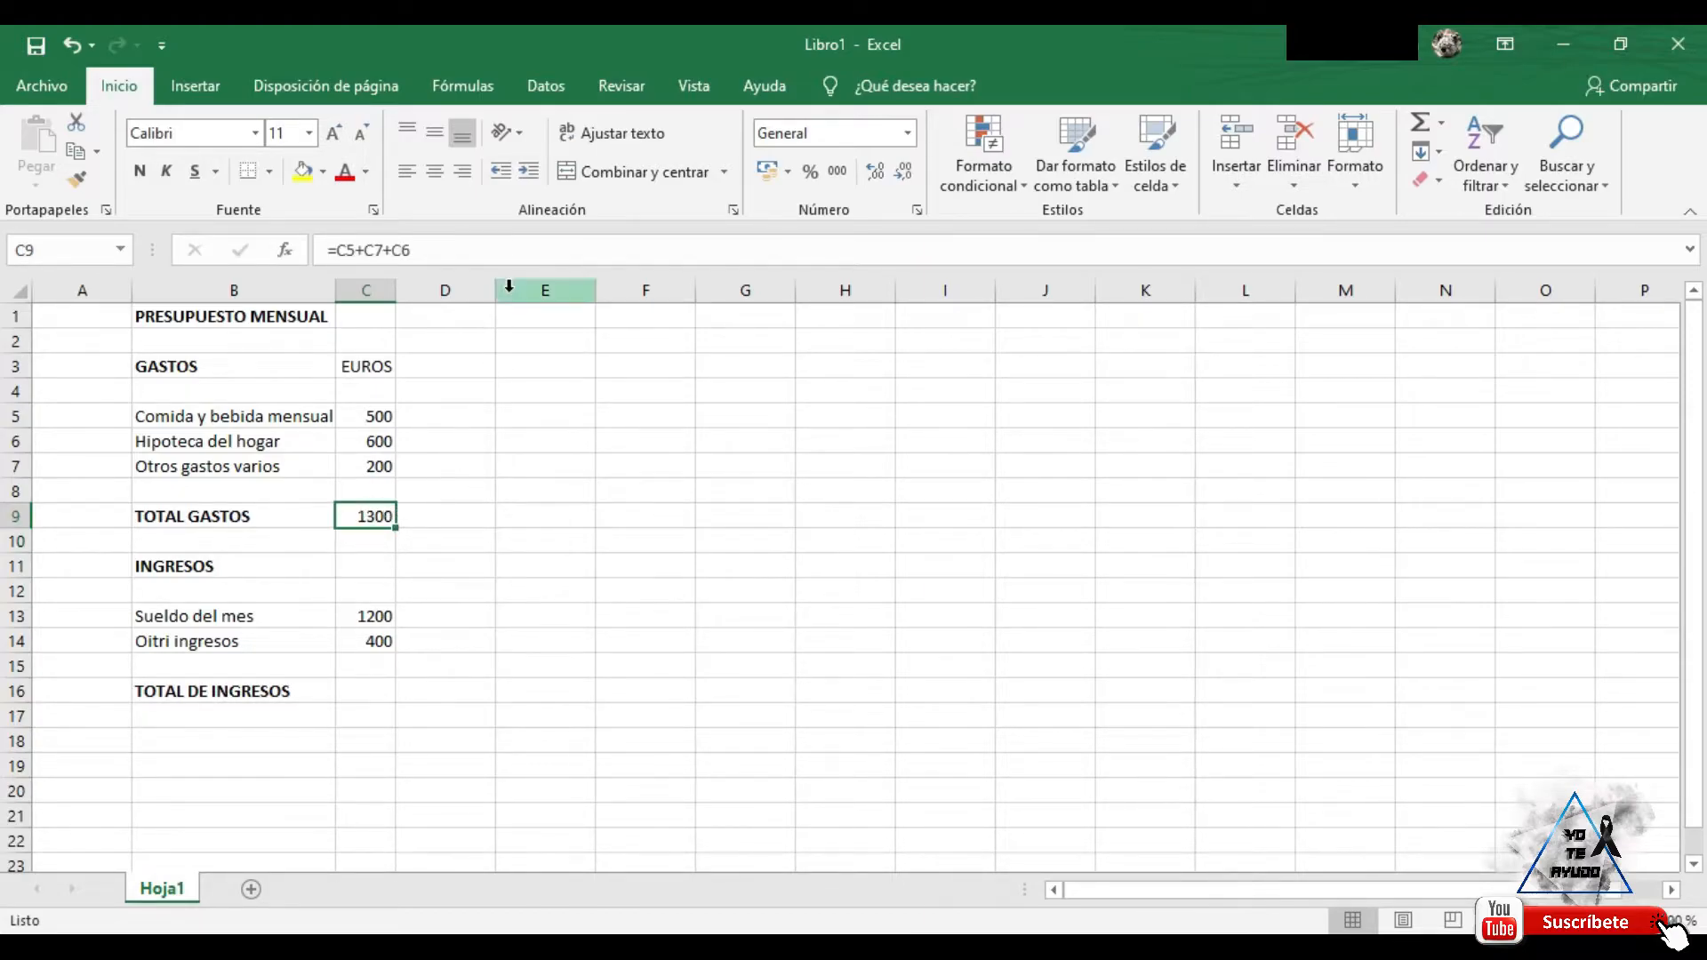
click(424, 256)
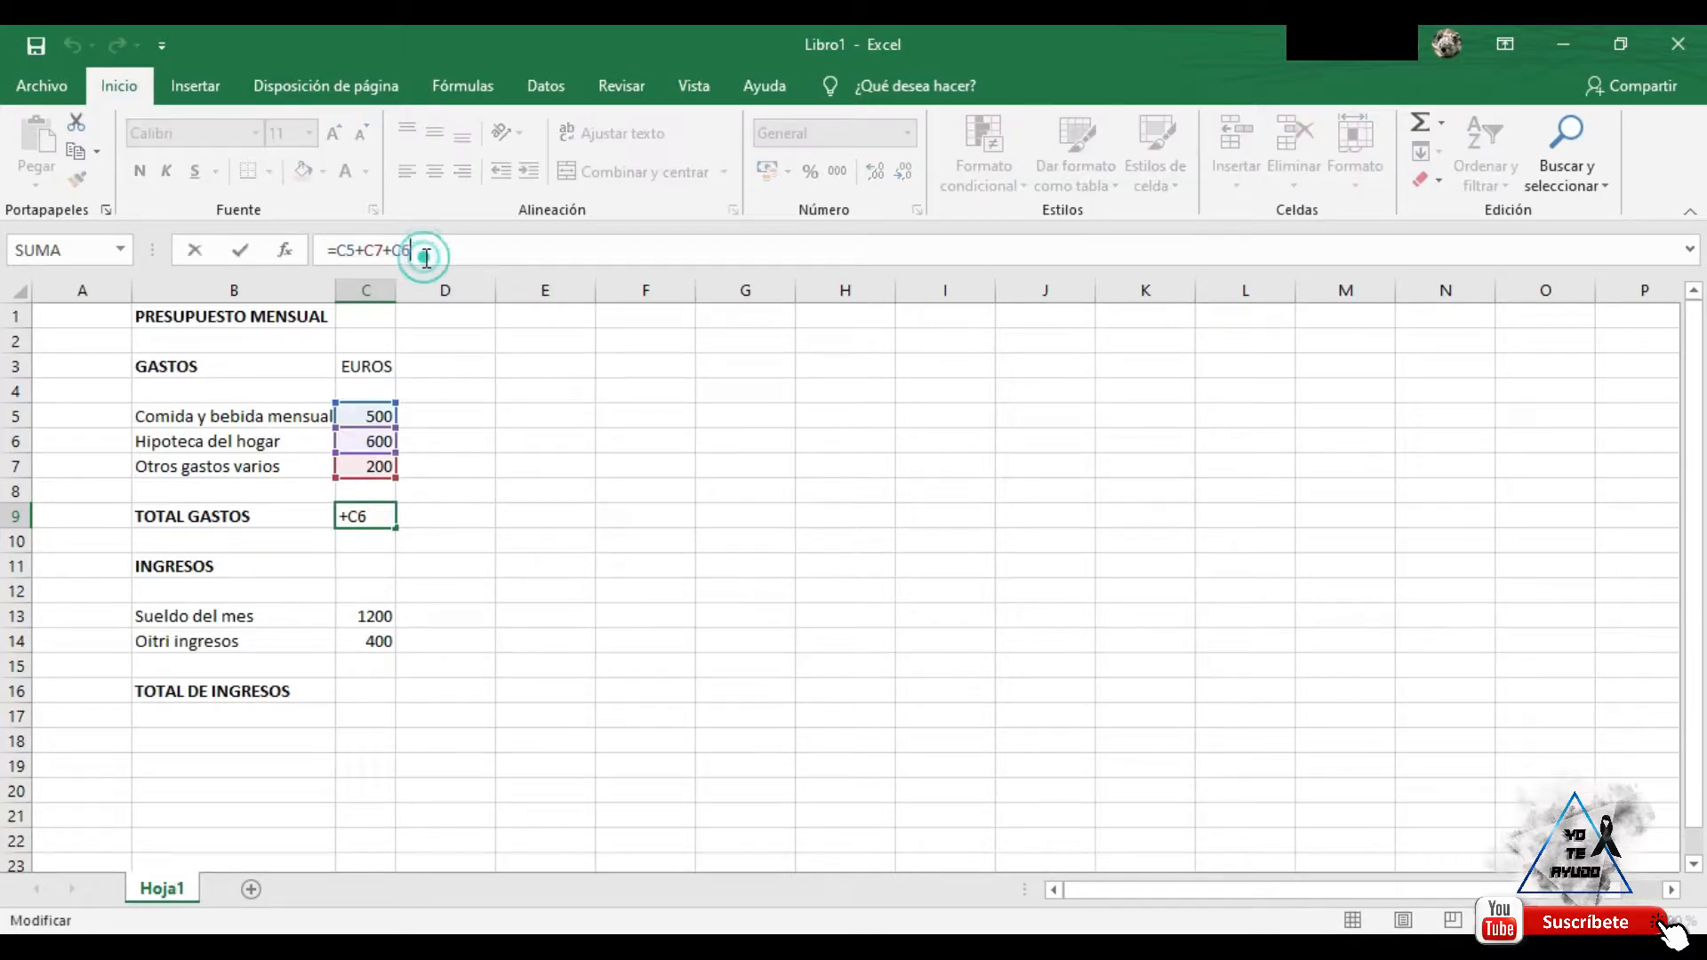
key(BackSpace)
key(BackSpace)
key(BackSpace)
key(BackSpace)
key(BackSpace)
key(BackSpace)
key(BackSpace)
key(BackSpace)
key(BackSpace)
key(Return)
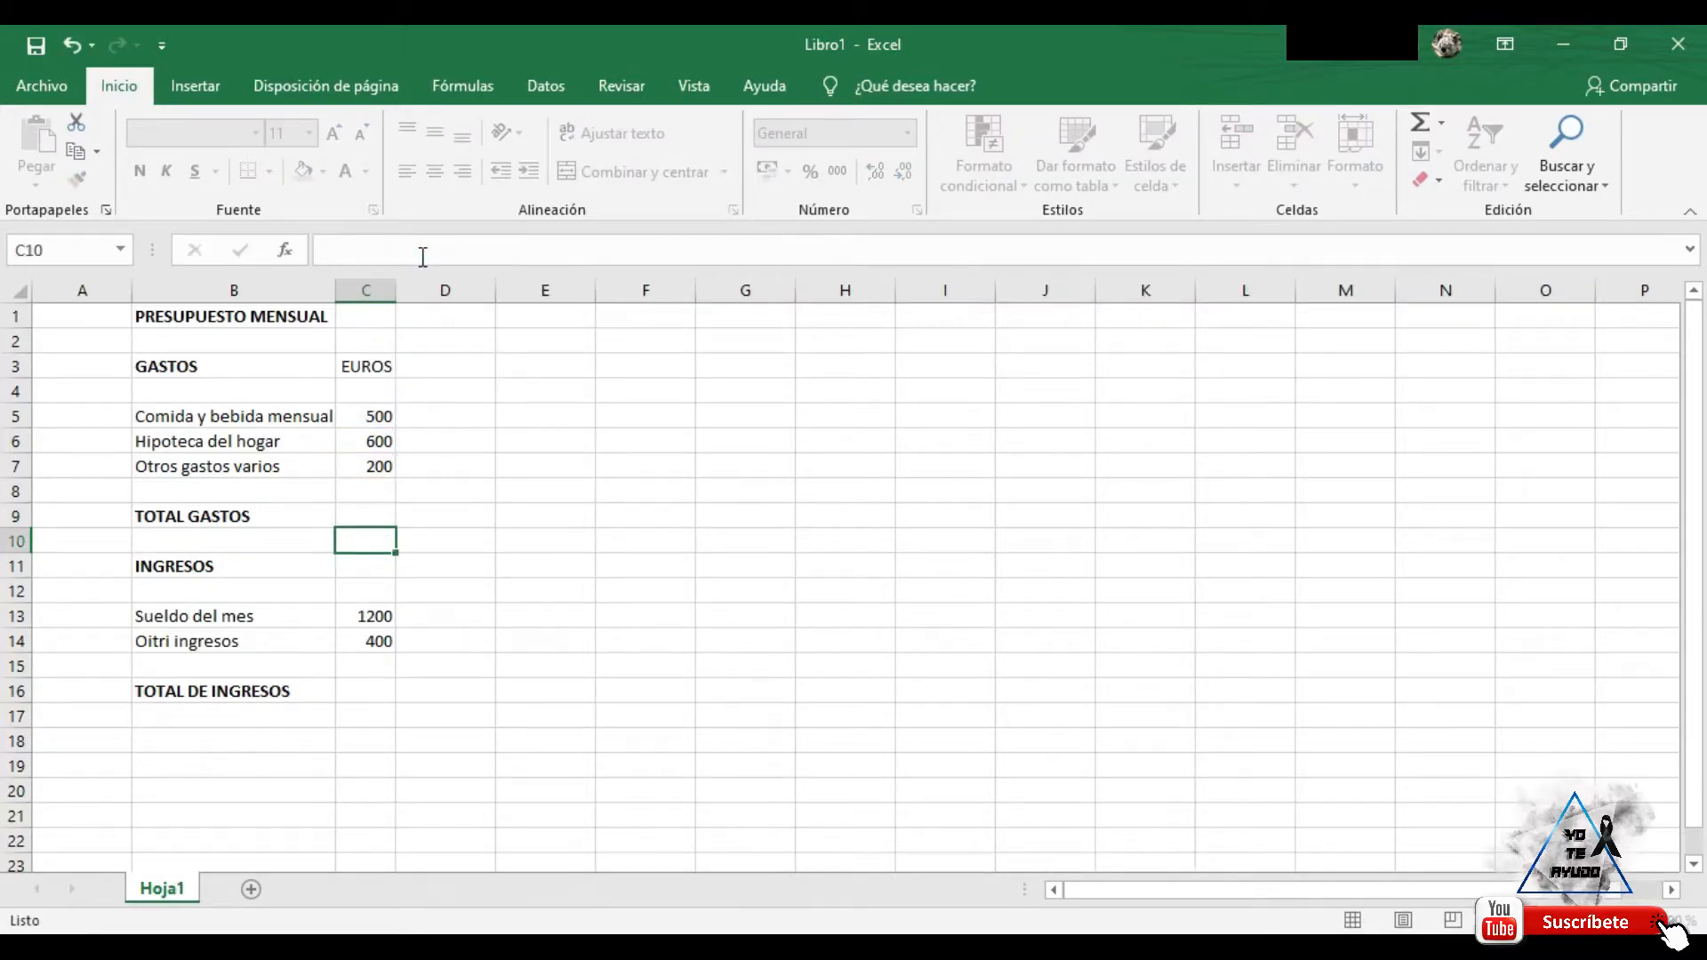
Calculate TOTAL GASTOS in C9 with =SUMA(C5:C7) and review the formula and its range
click(360, 514)
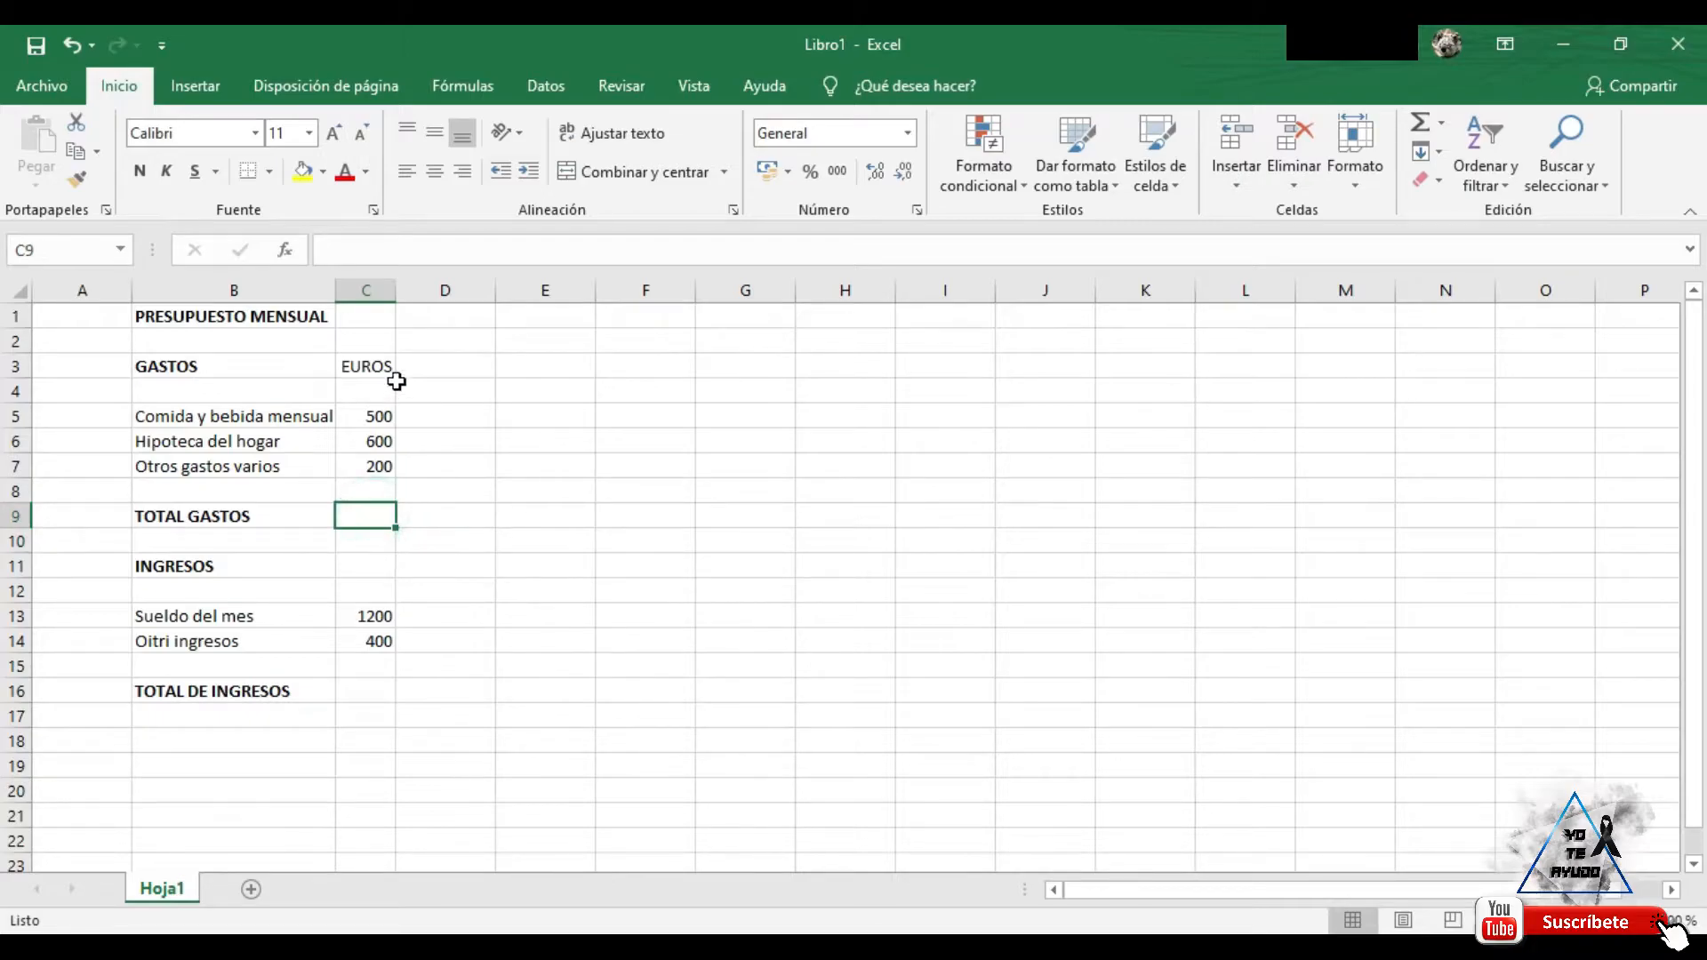
click(346, 258)
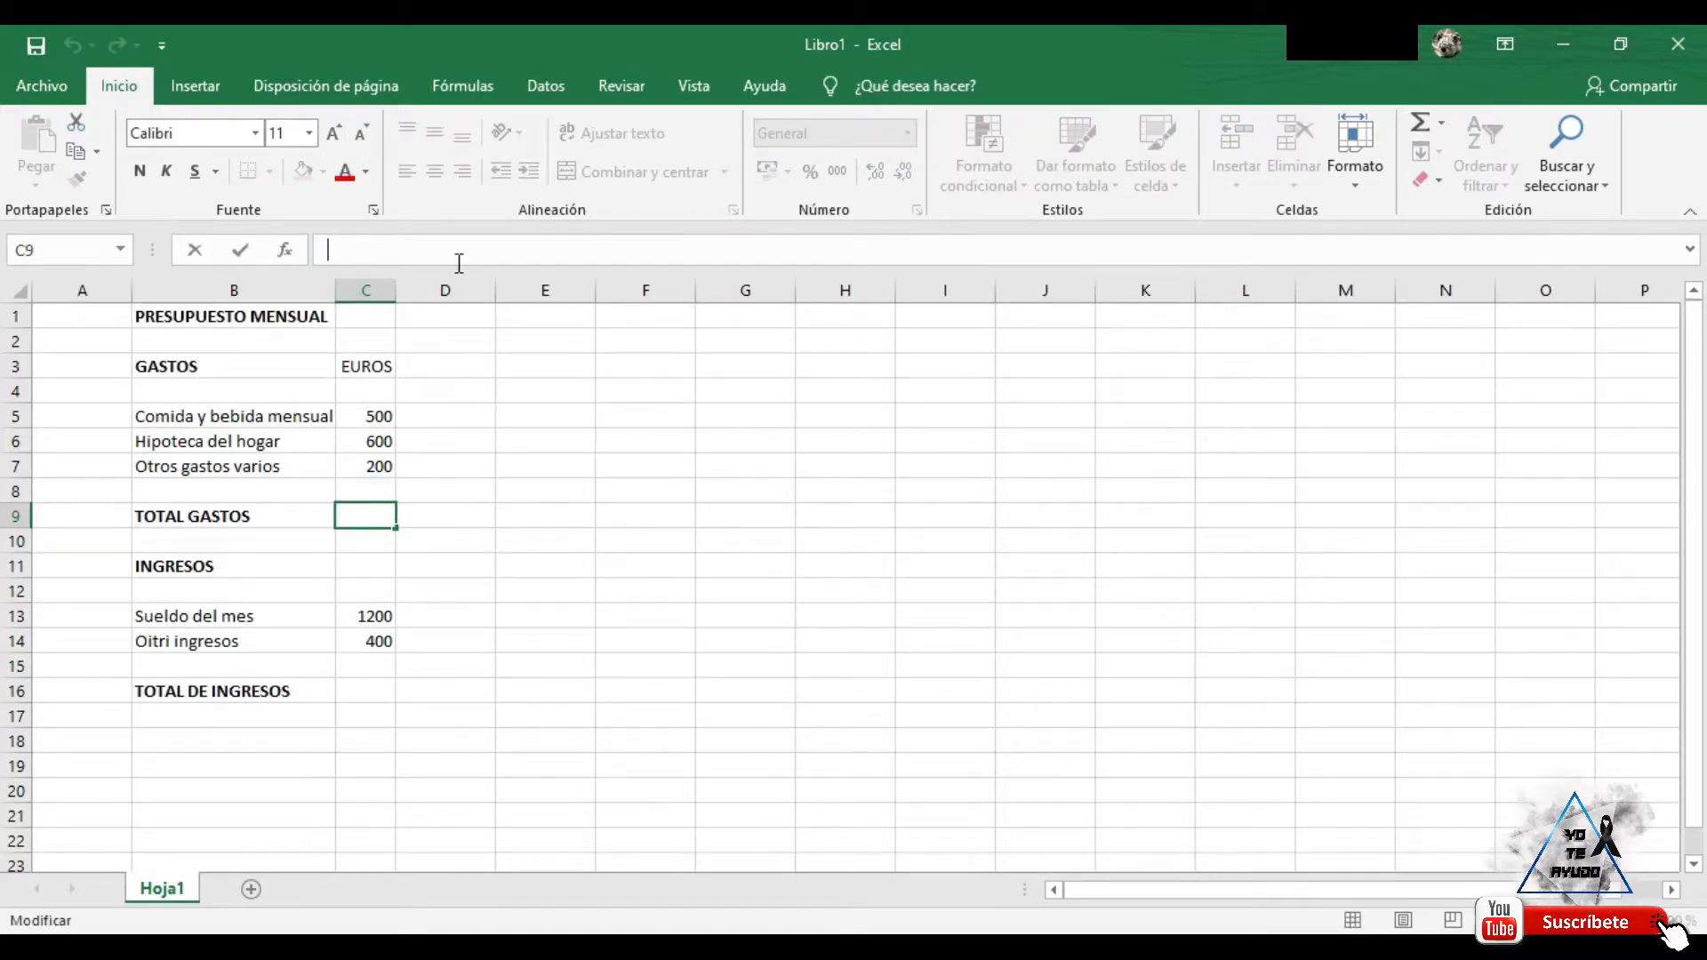
text(=suma)
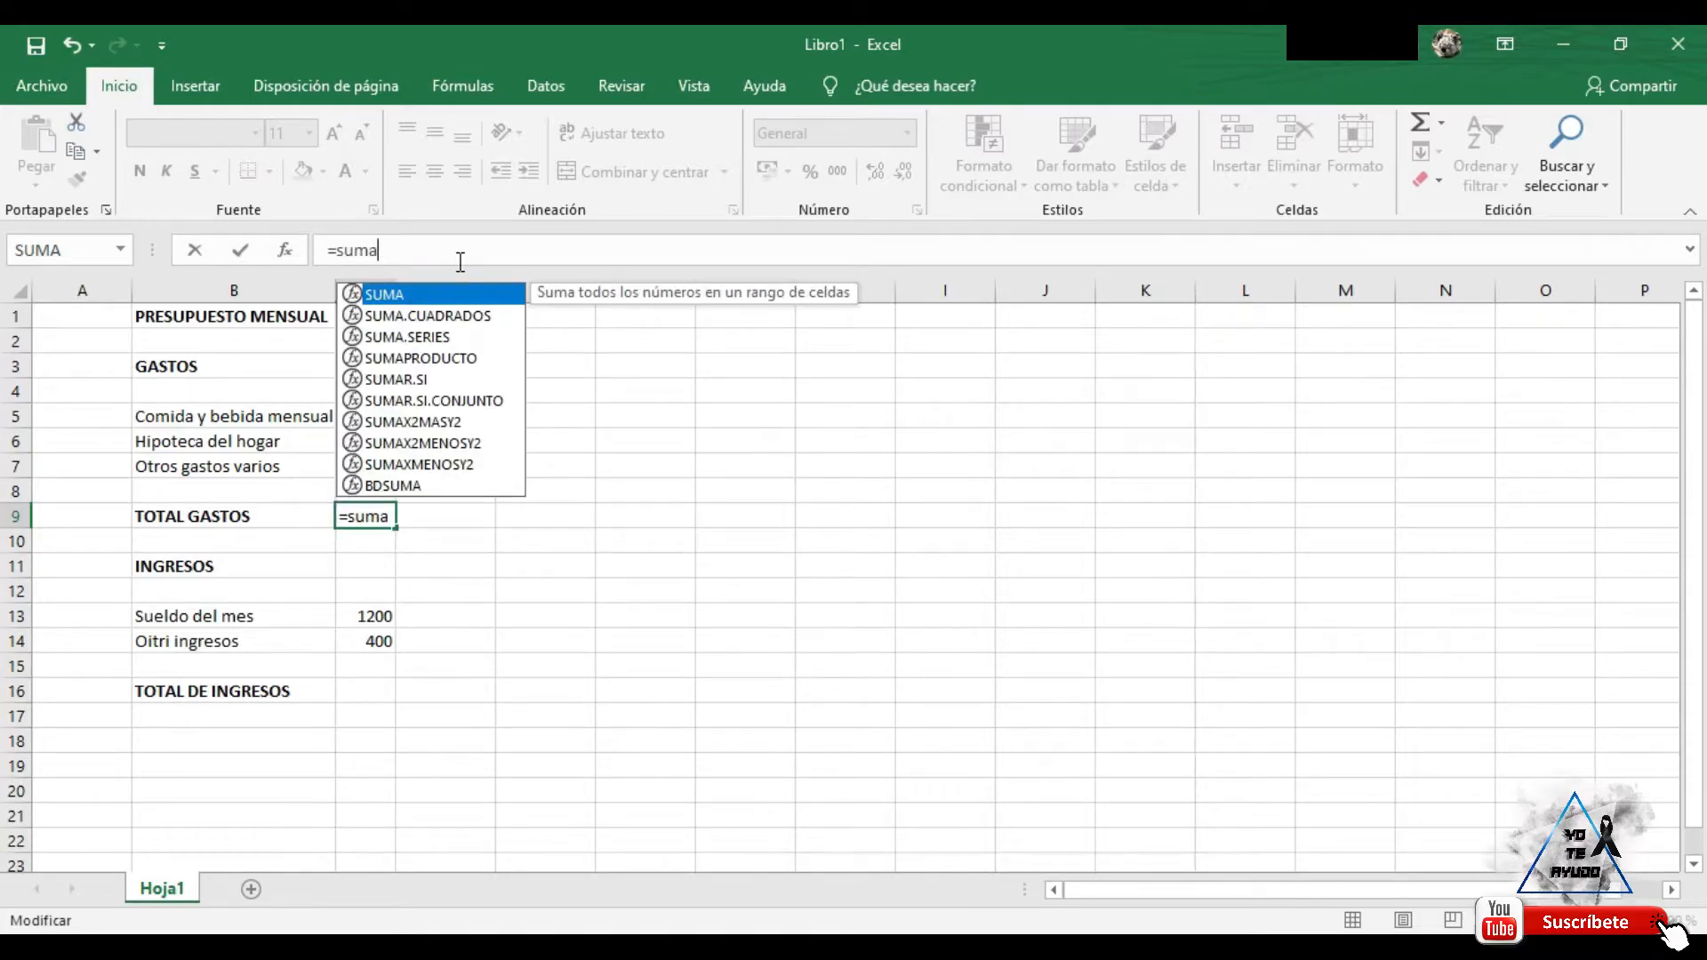
text(())
key(Left)
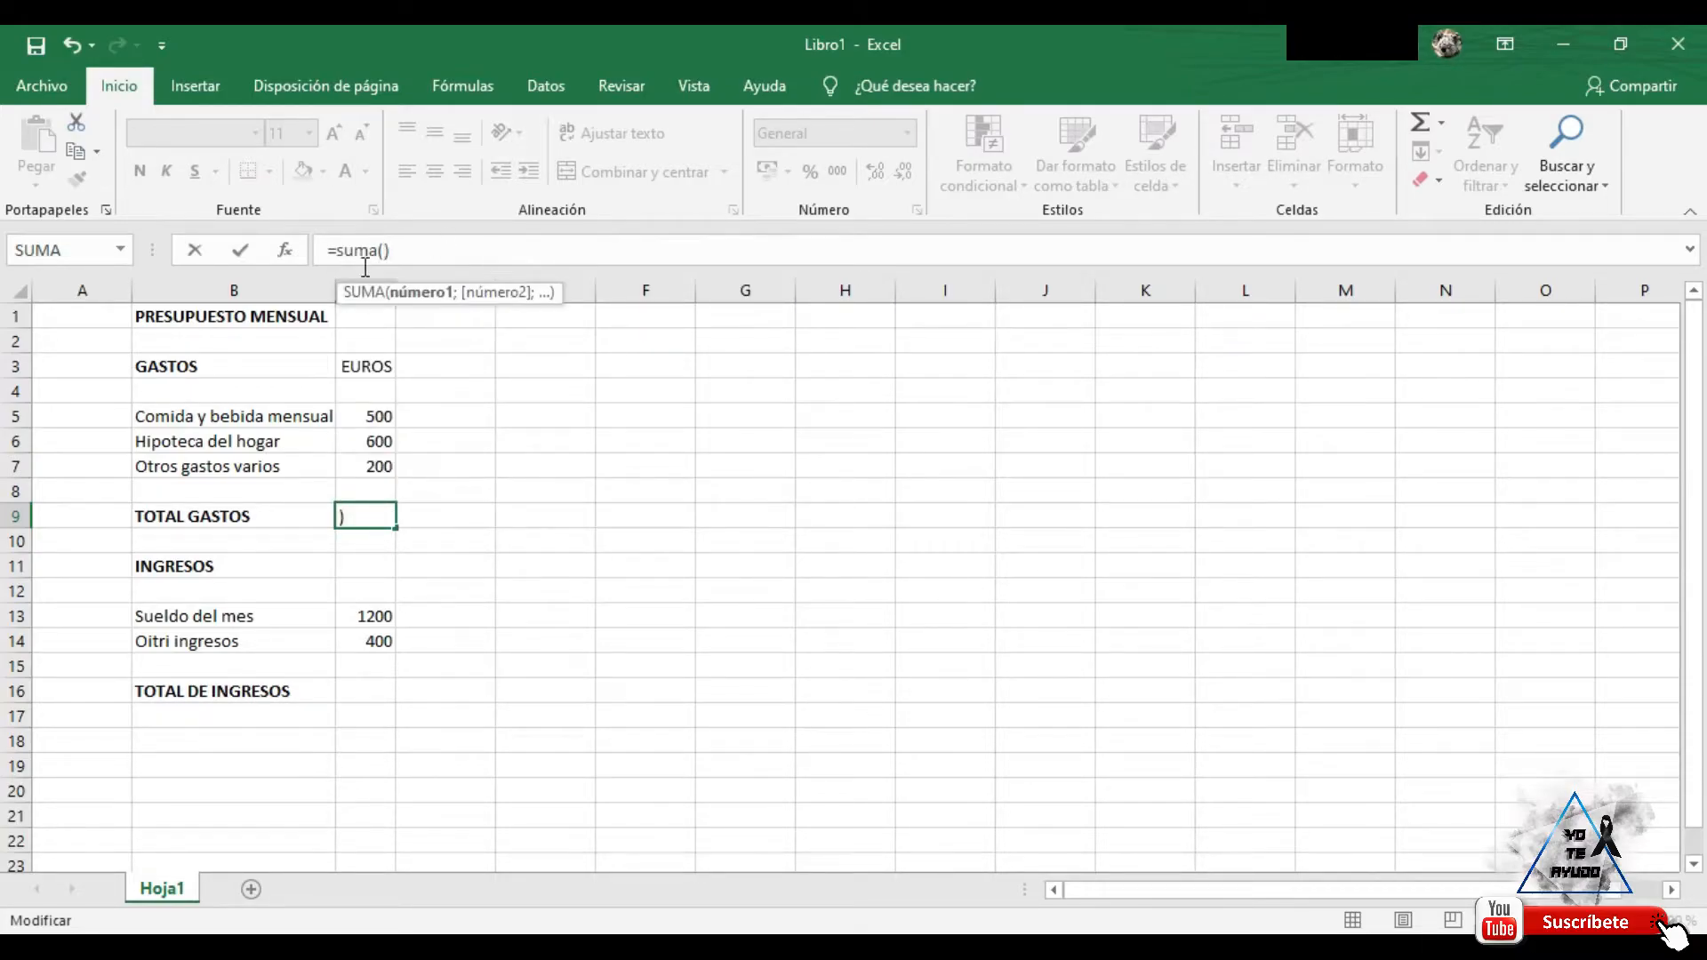
click(372, 423)
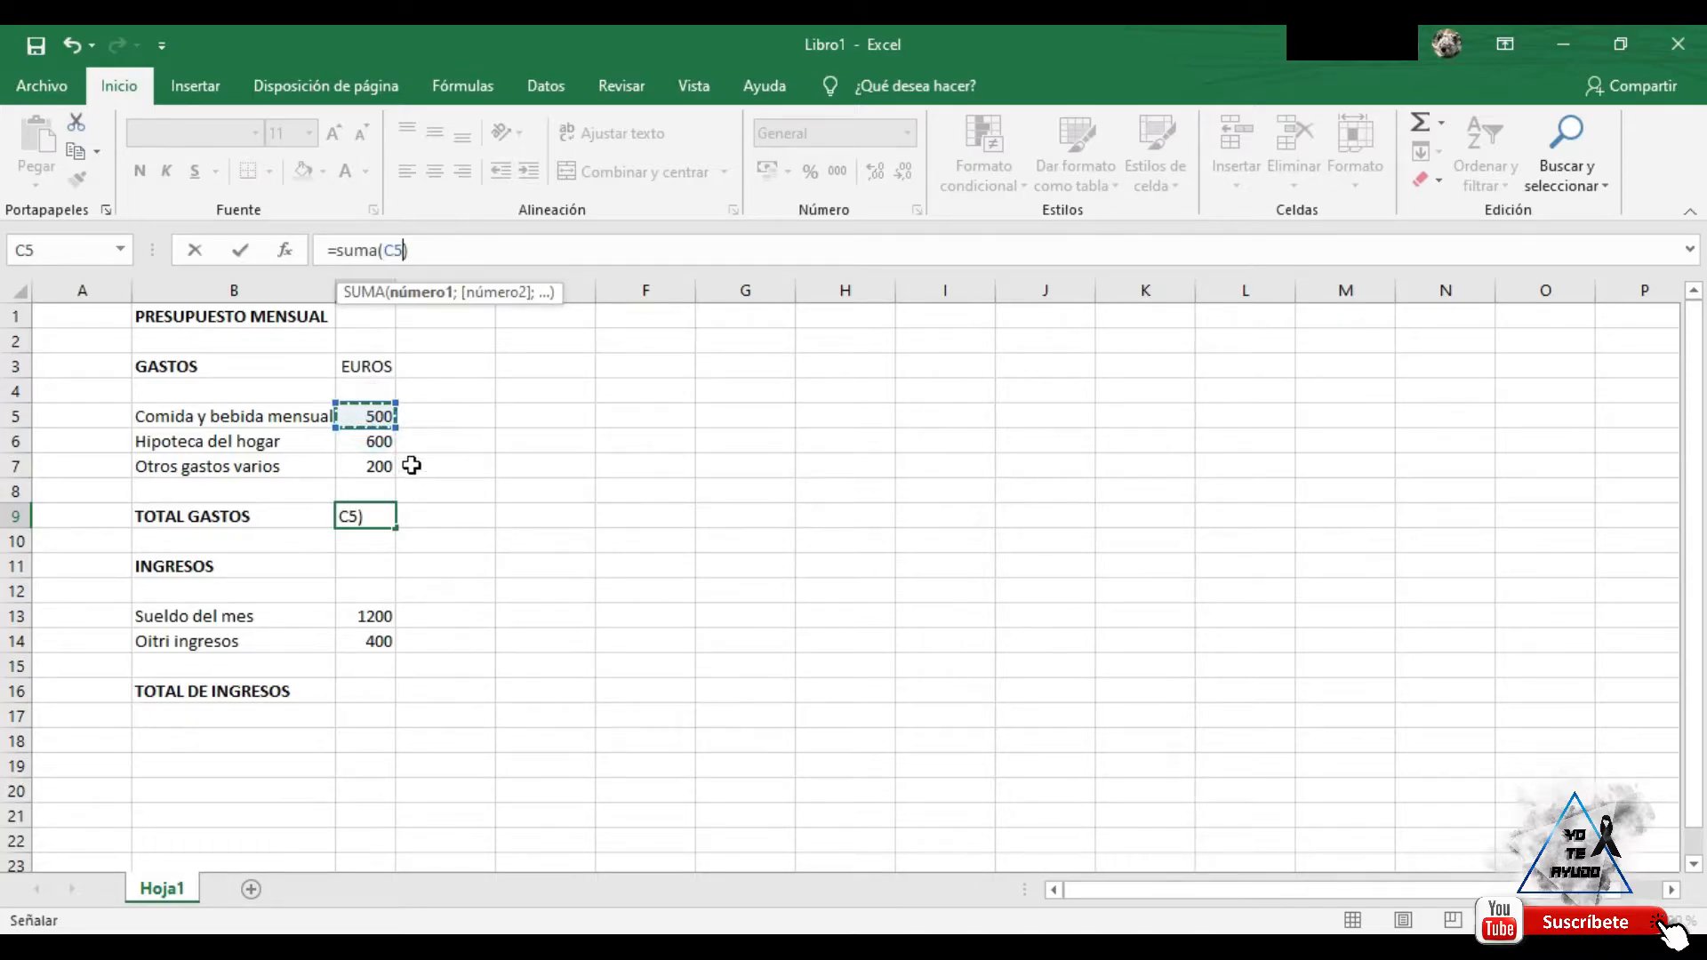
drag(384, 422, 392, 469)
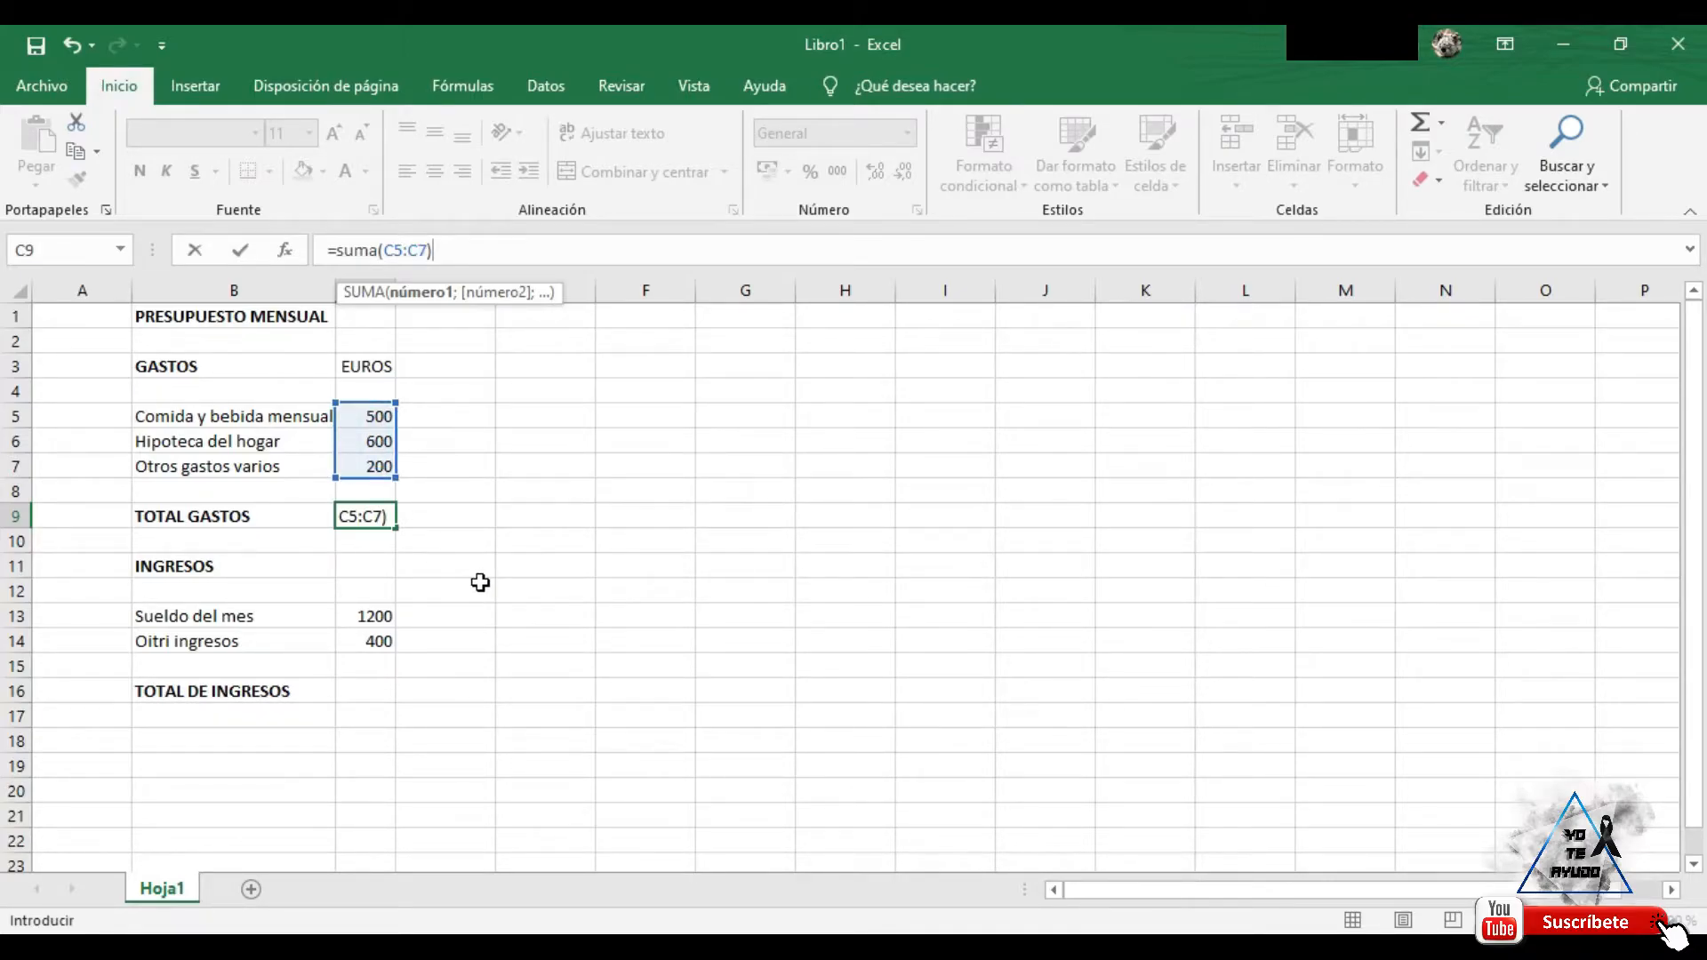
text())
key(Return)
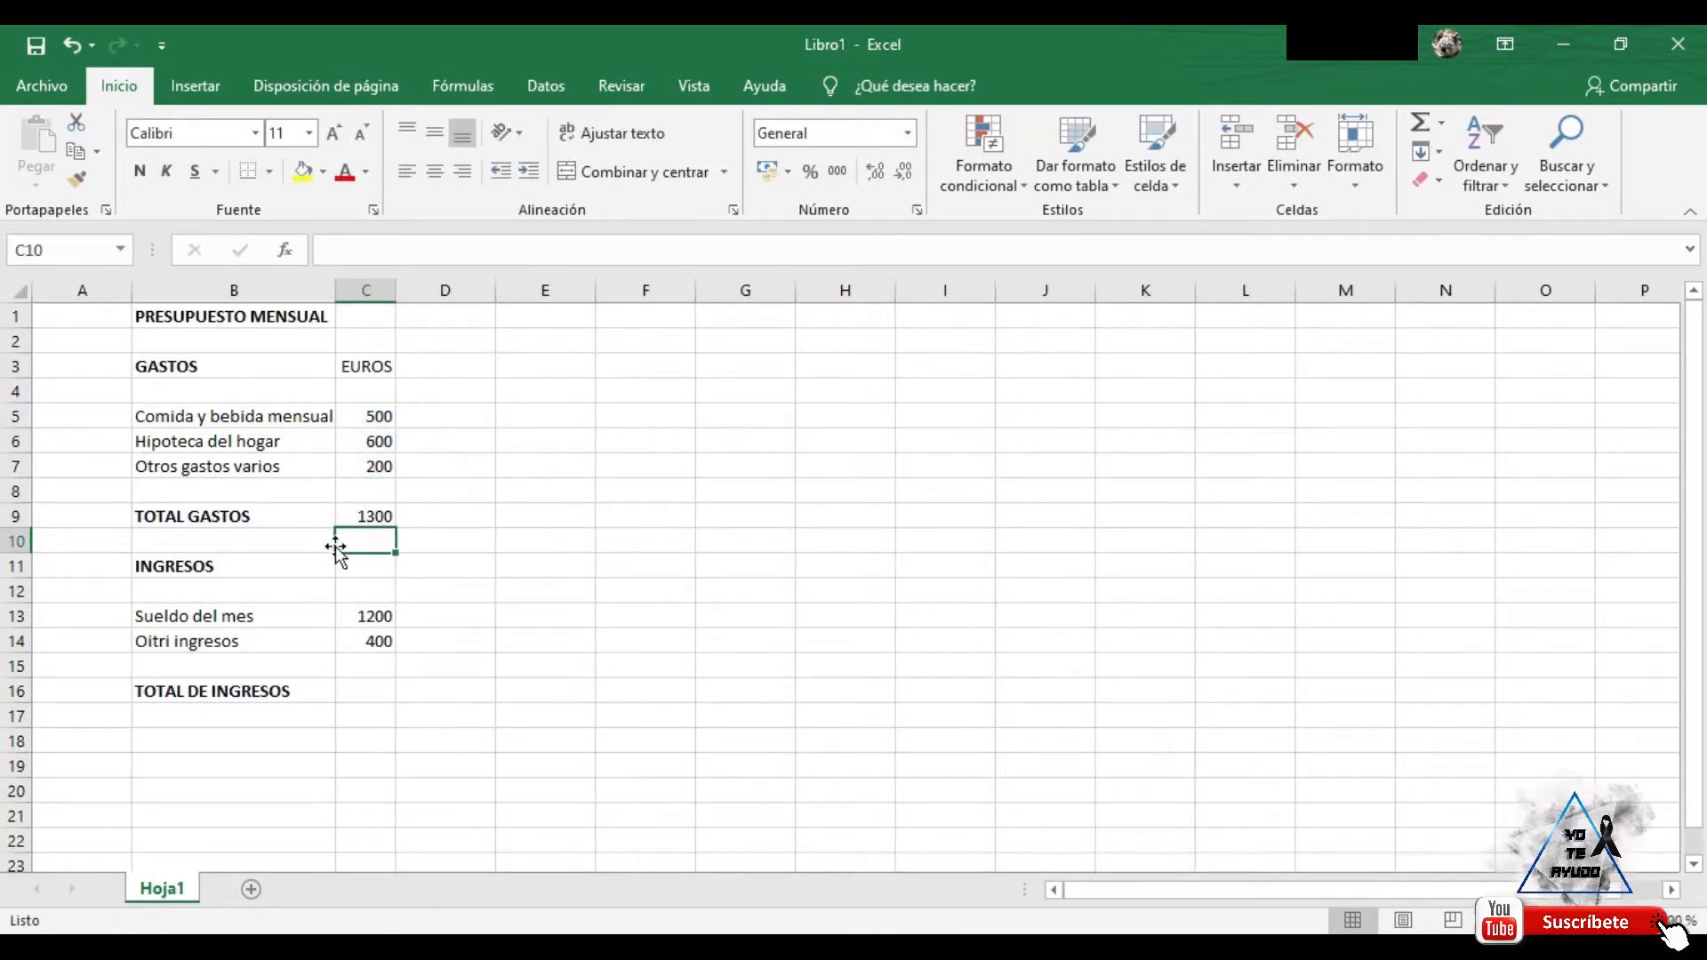
click(360, 515)
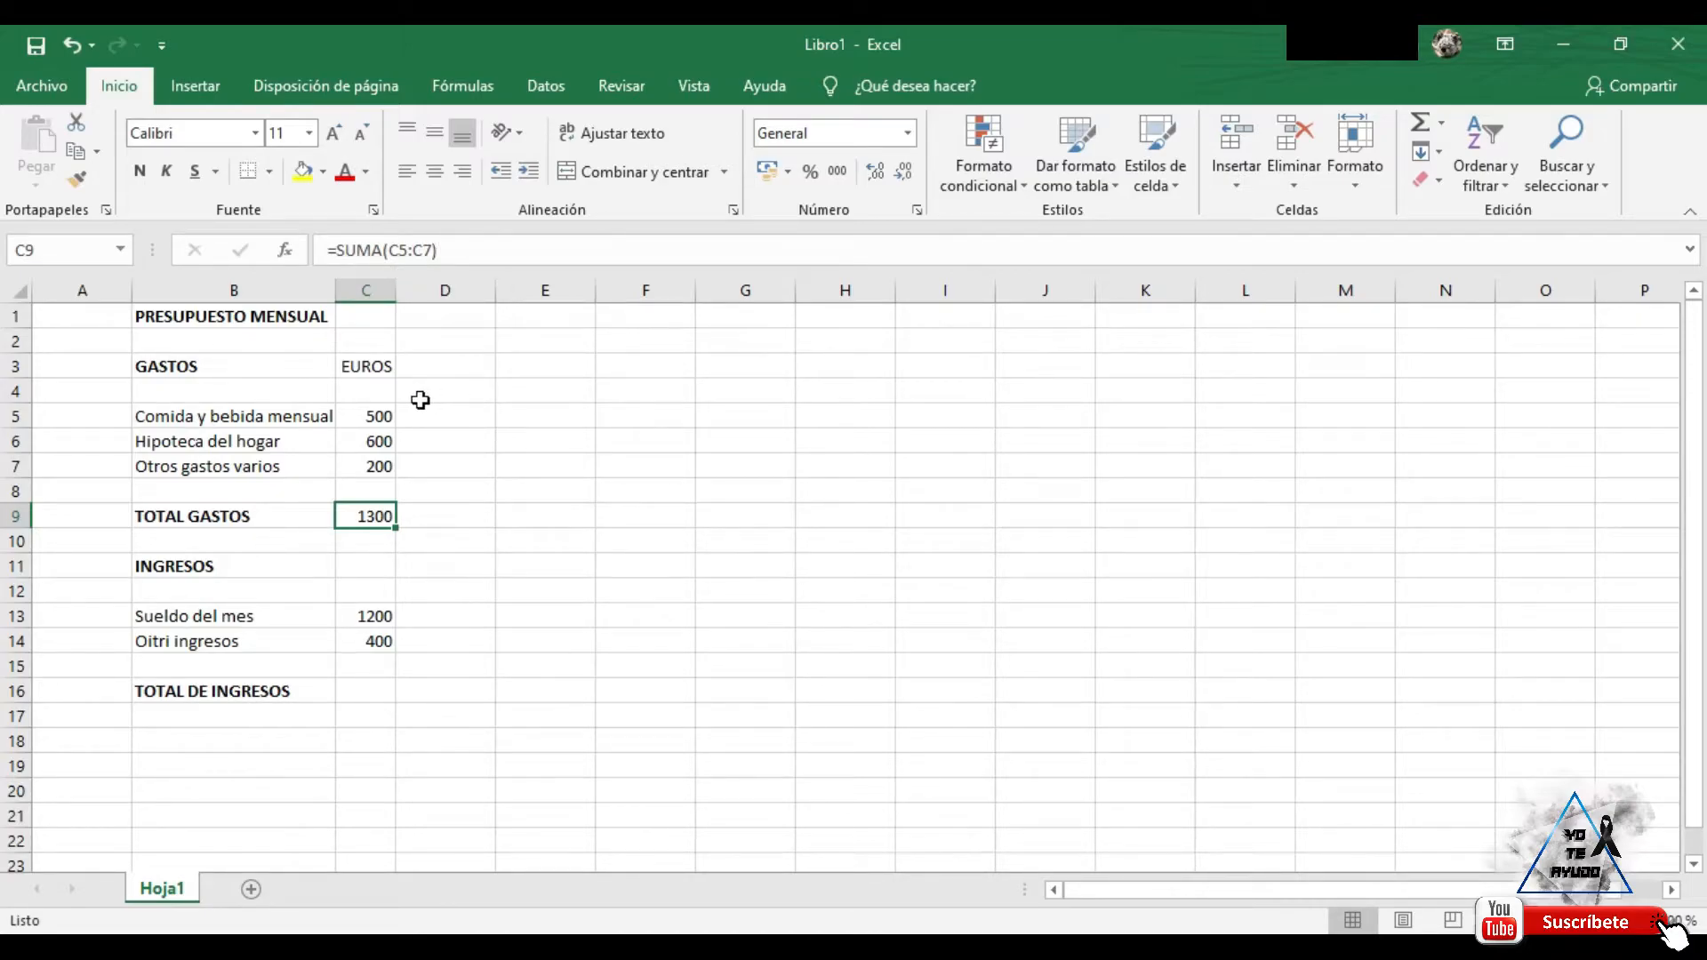
drag(364, 416, 348, 475)
click(415, 469)
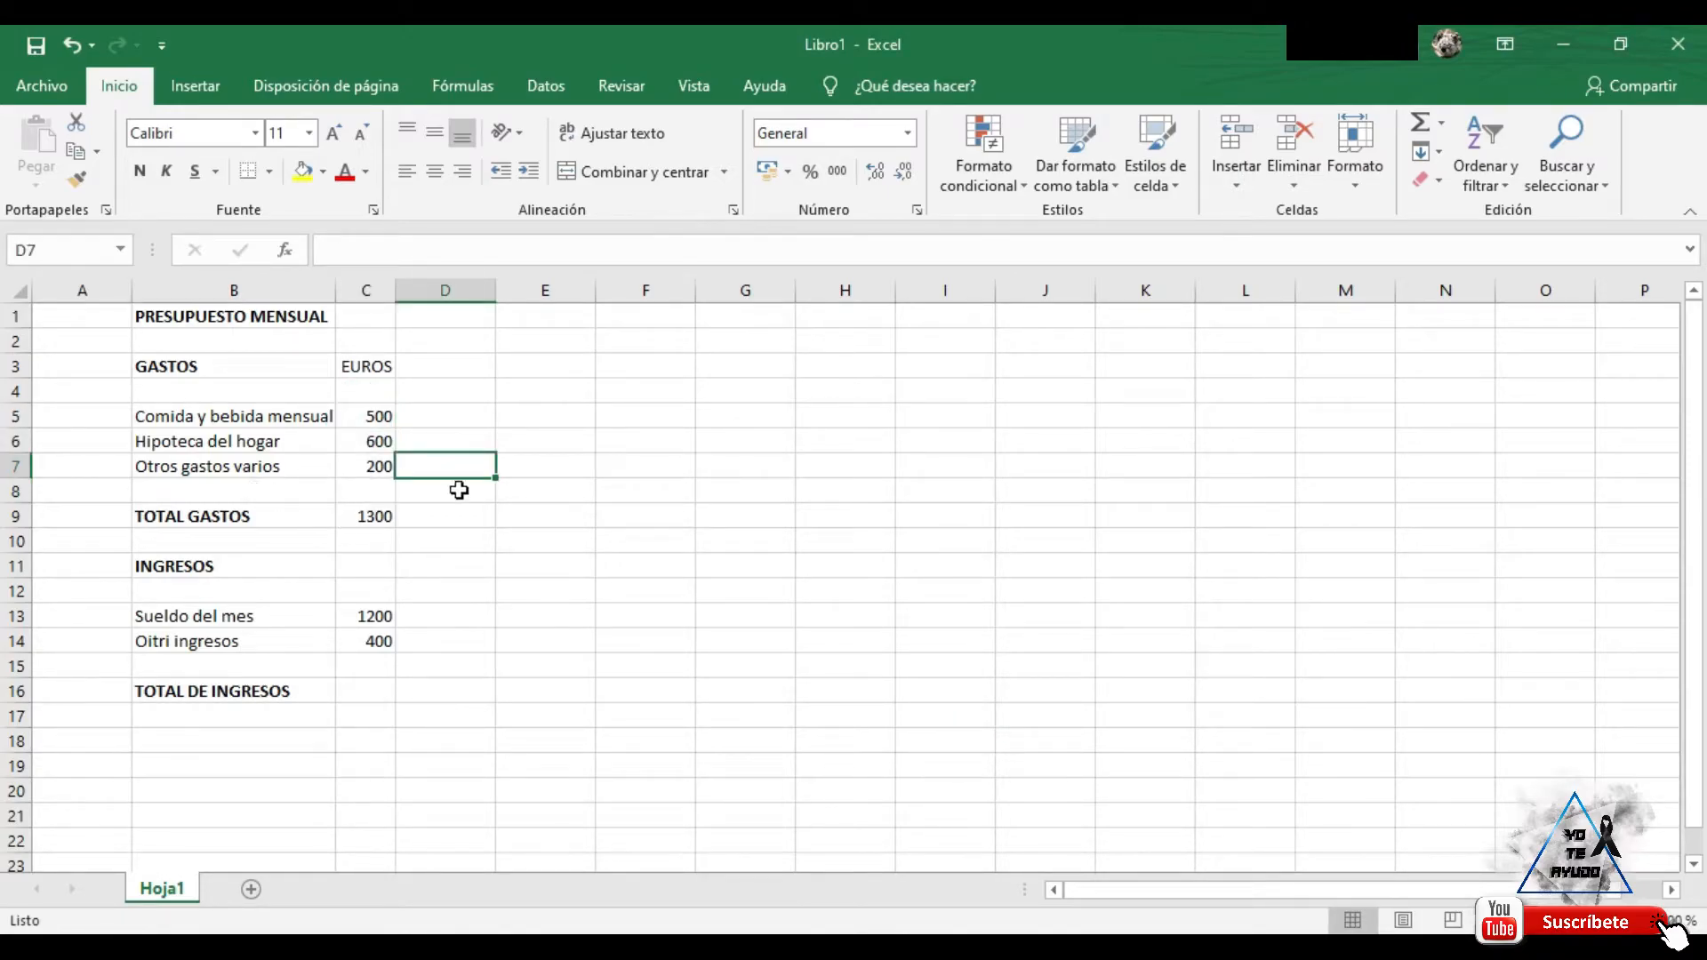
Insert a blank row above the Otros gastos varios row
click(20, 462)
right_click(19, 463)
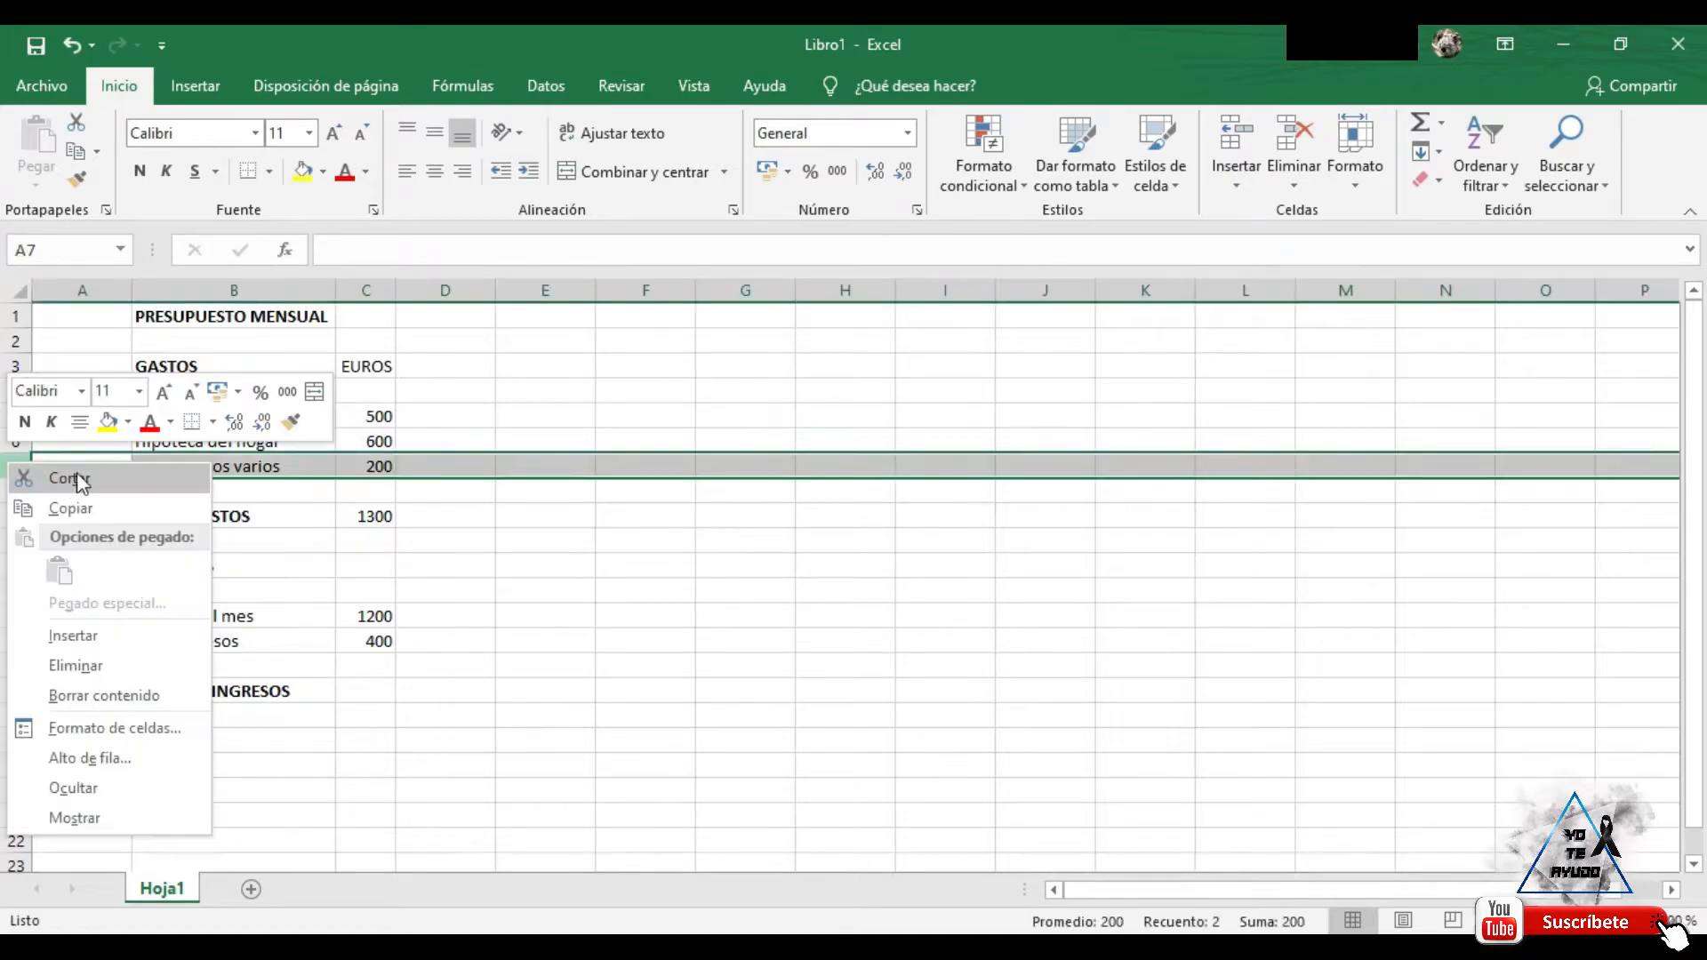
click(78, 637)
Add the expense Coche with an amount of 300 in row 7 and check the TOTAL GASTOS formula
click(178, 471)
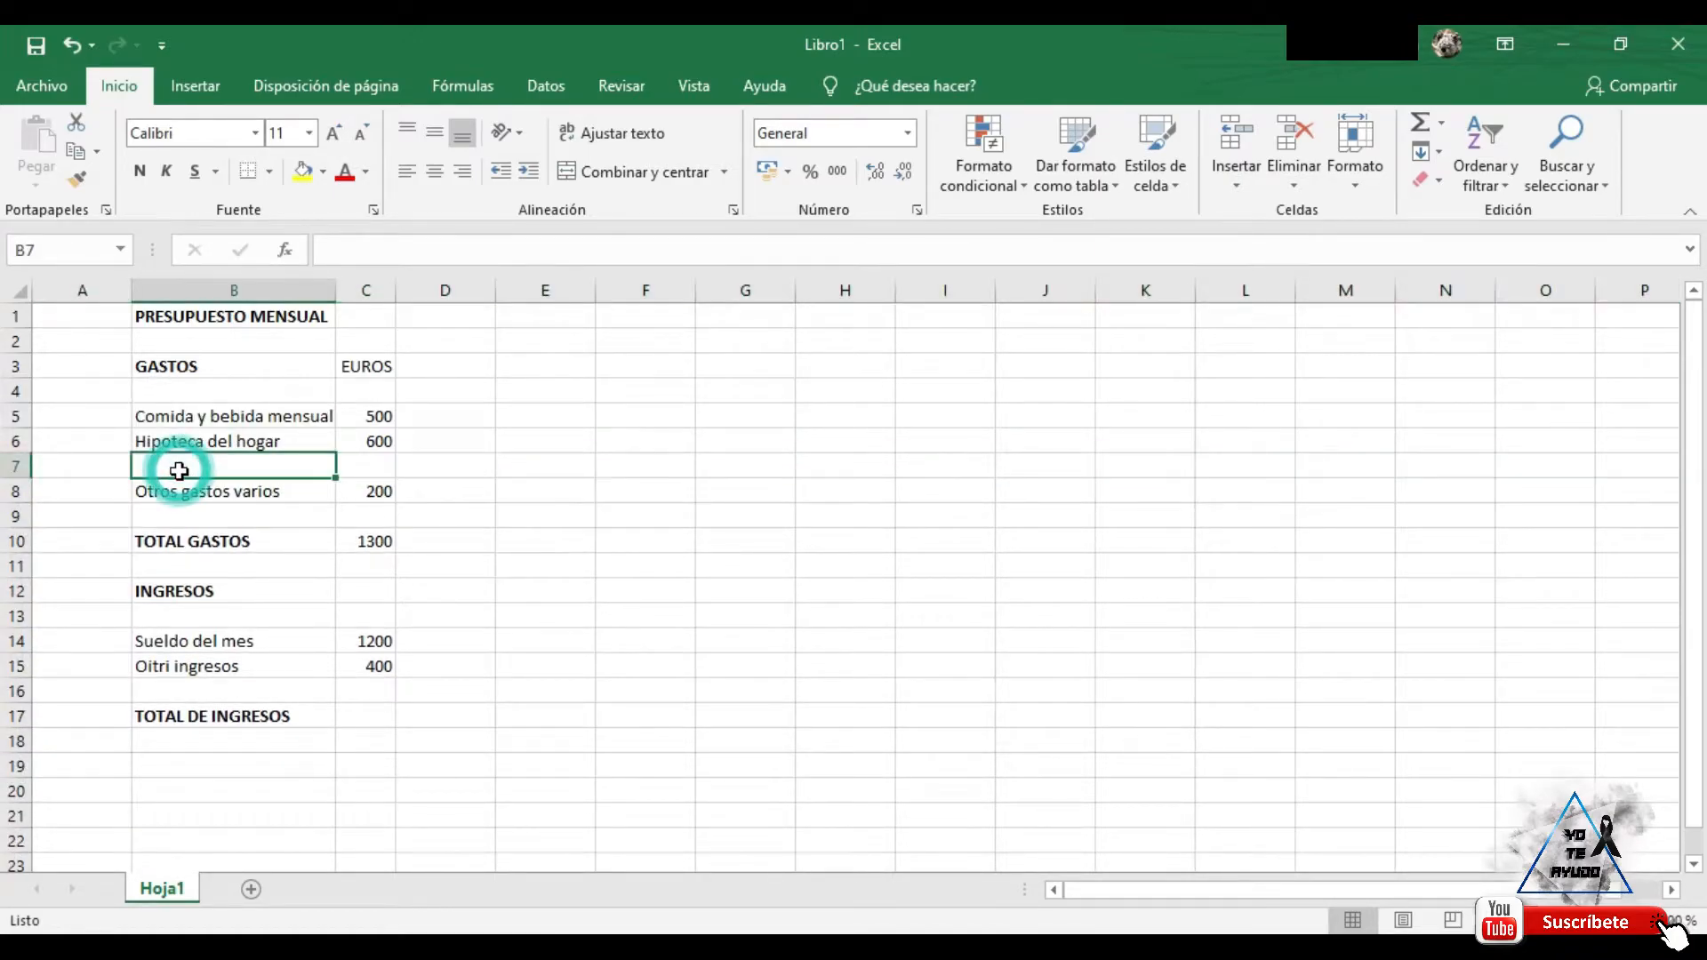
text(Coch)
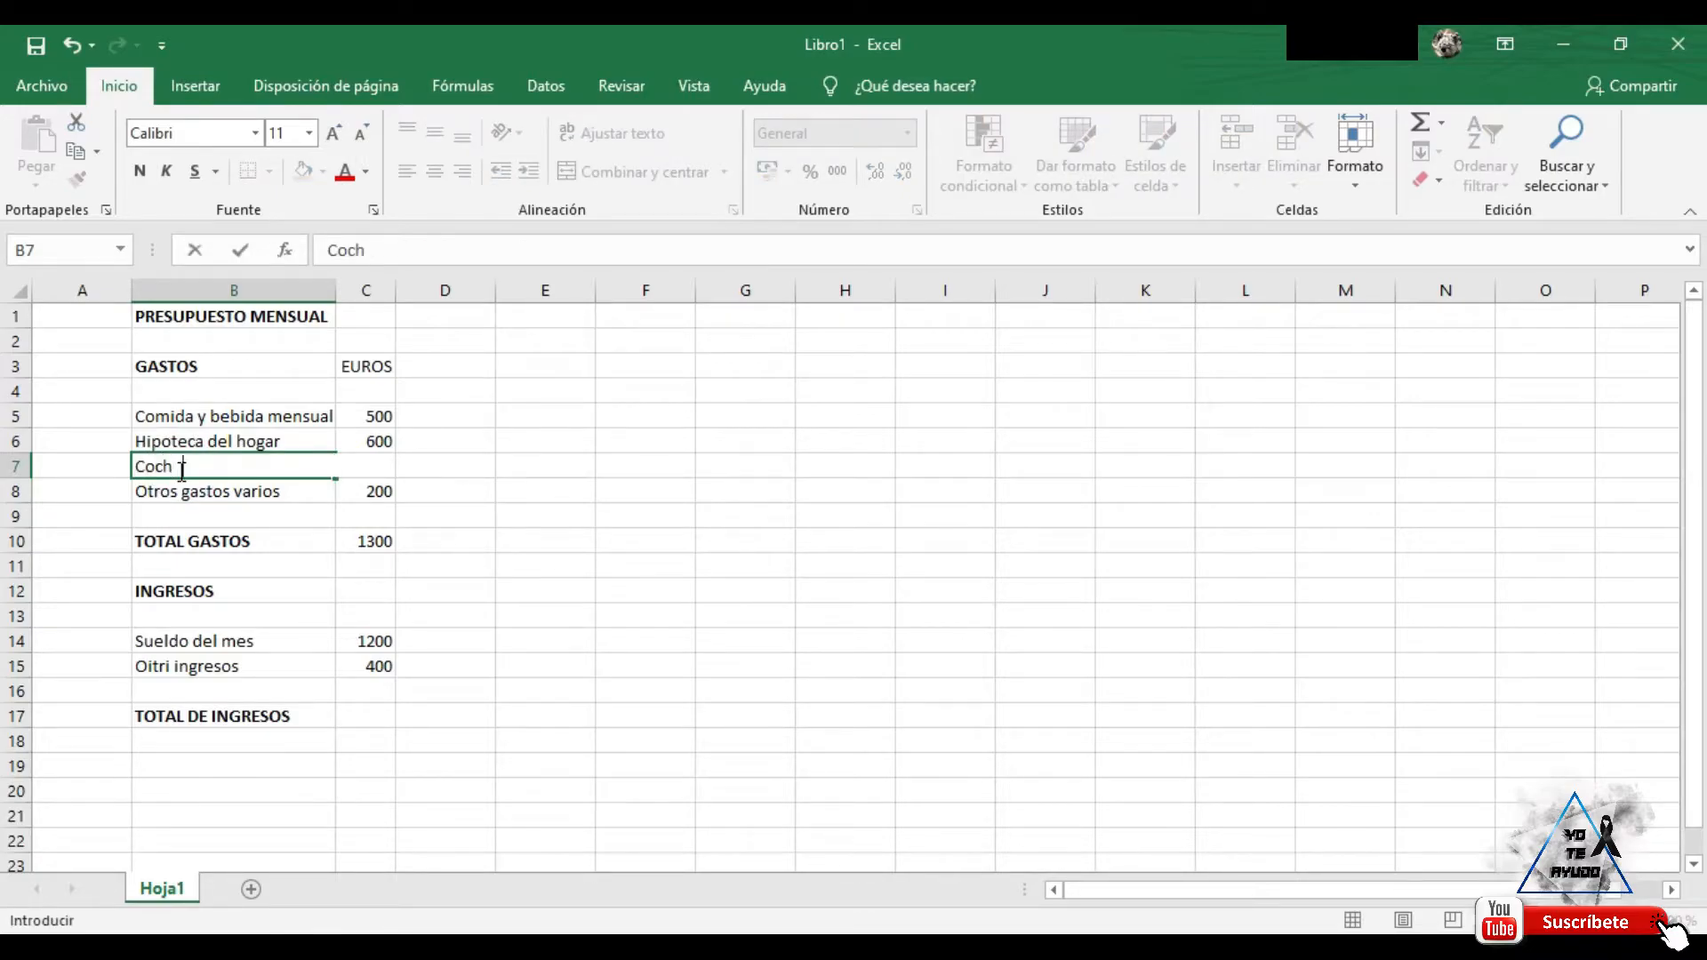
text(e)
key(Tab)
text(300)
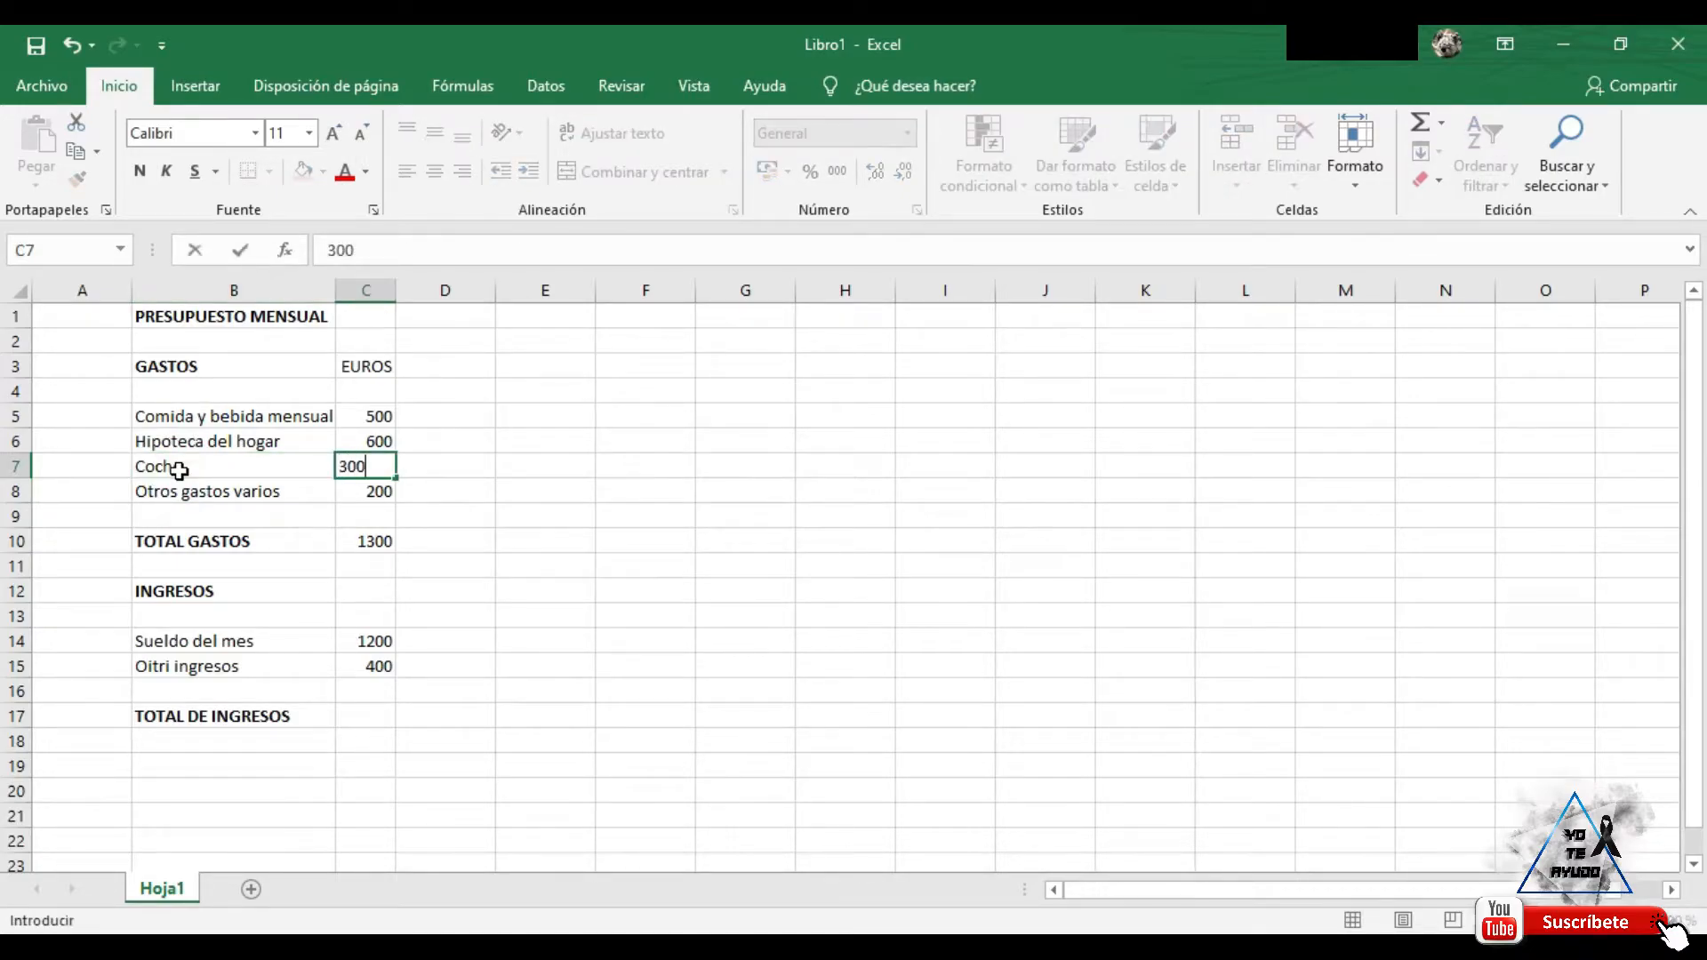
key(Tab)
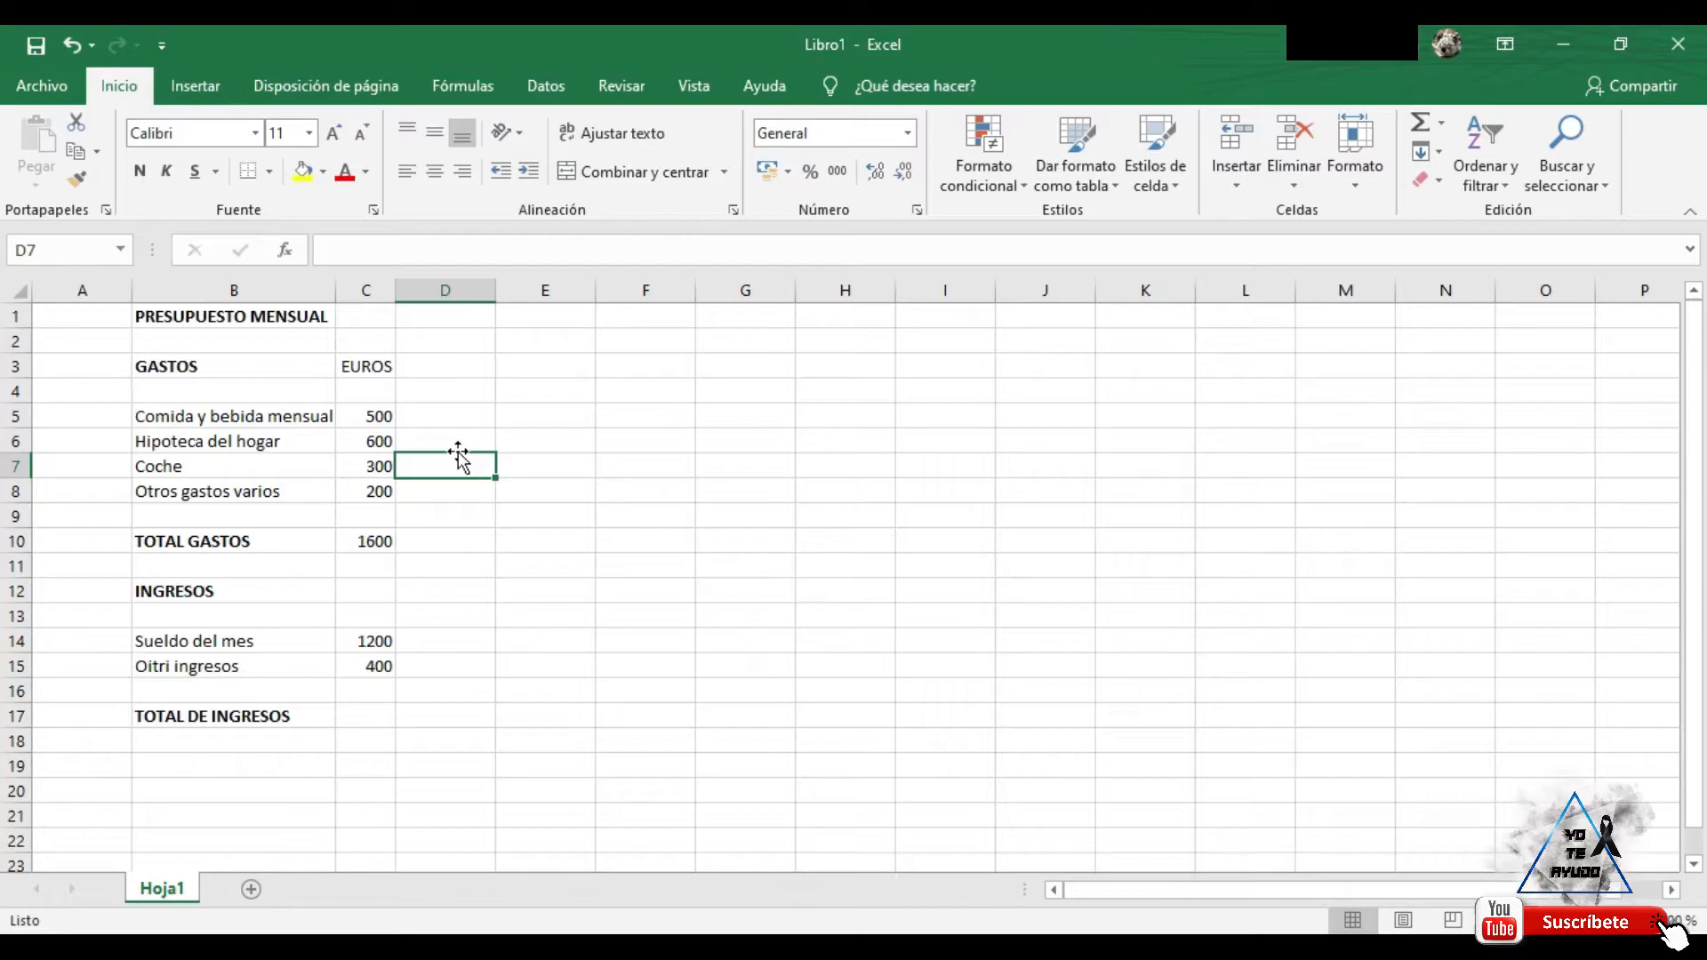
click(372, 539)
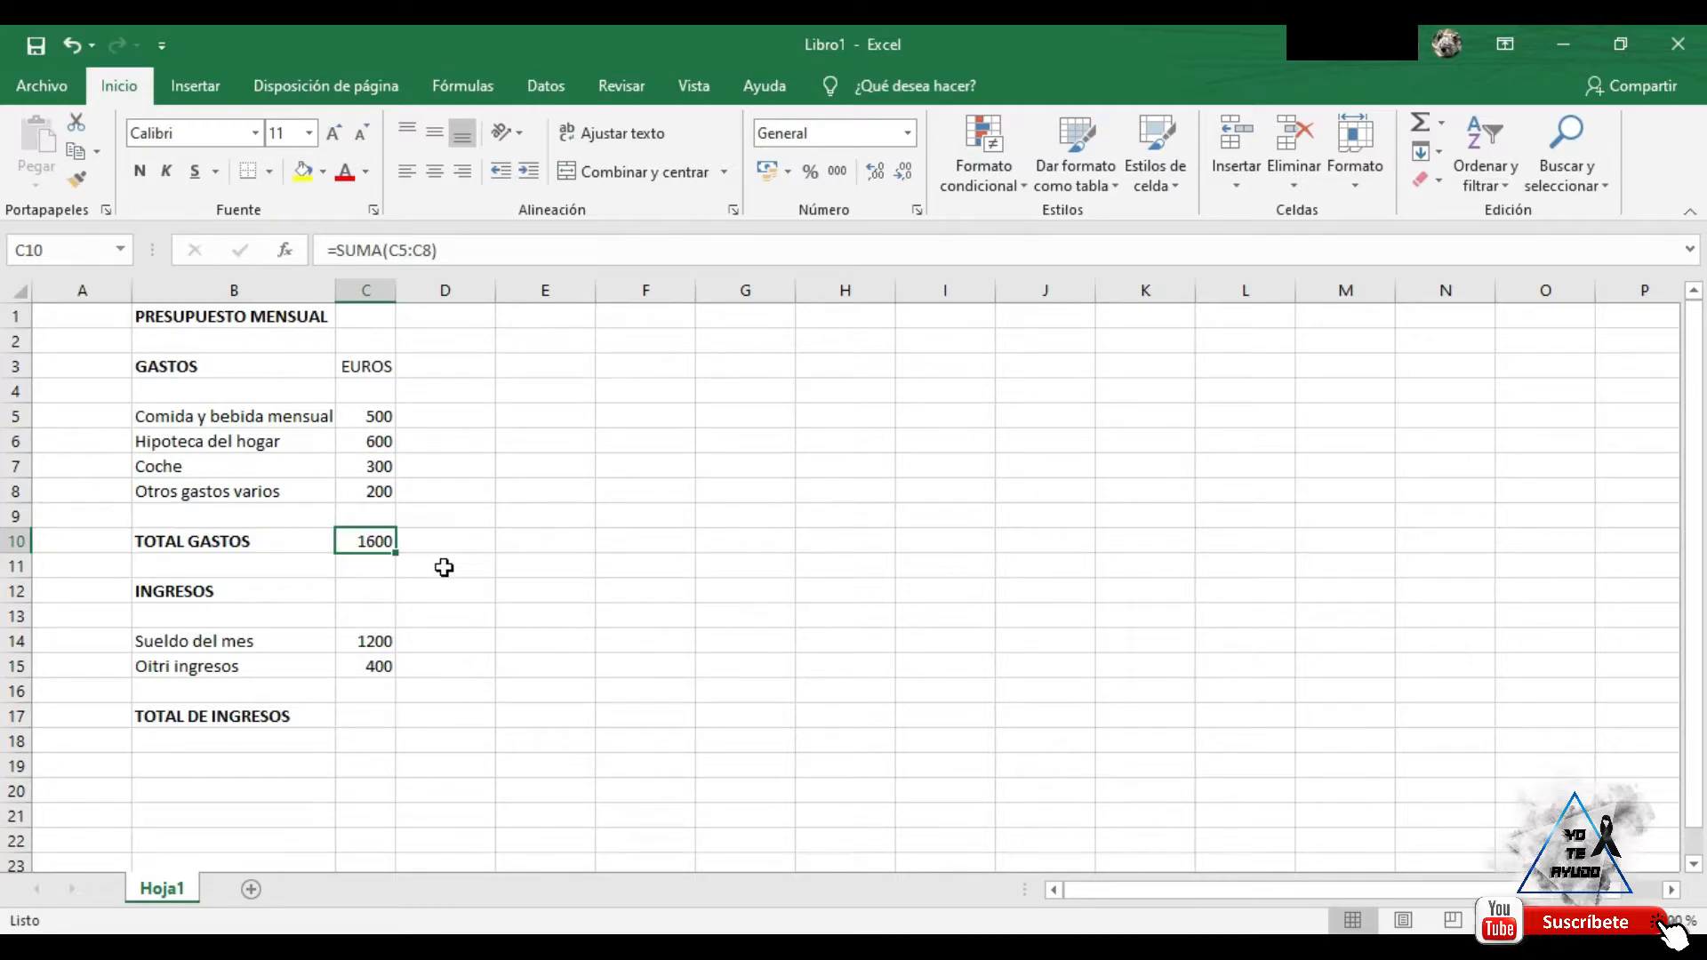
Replace the TOTAL GASTOS formula in C10 with a SUMA of the first two expenses, C5:C6
key(Delete)
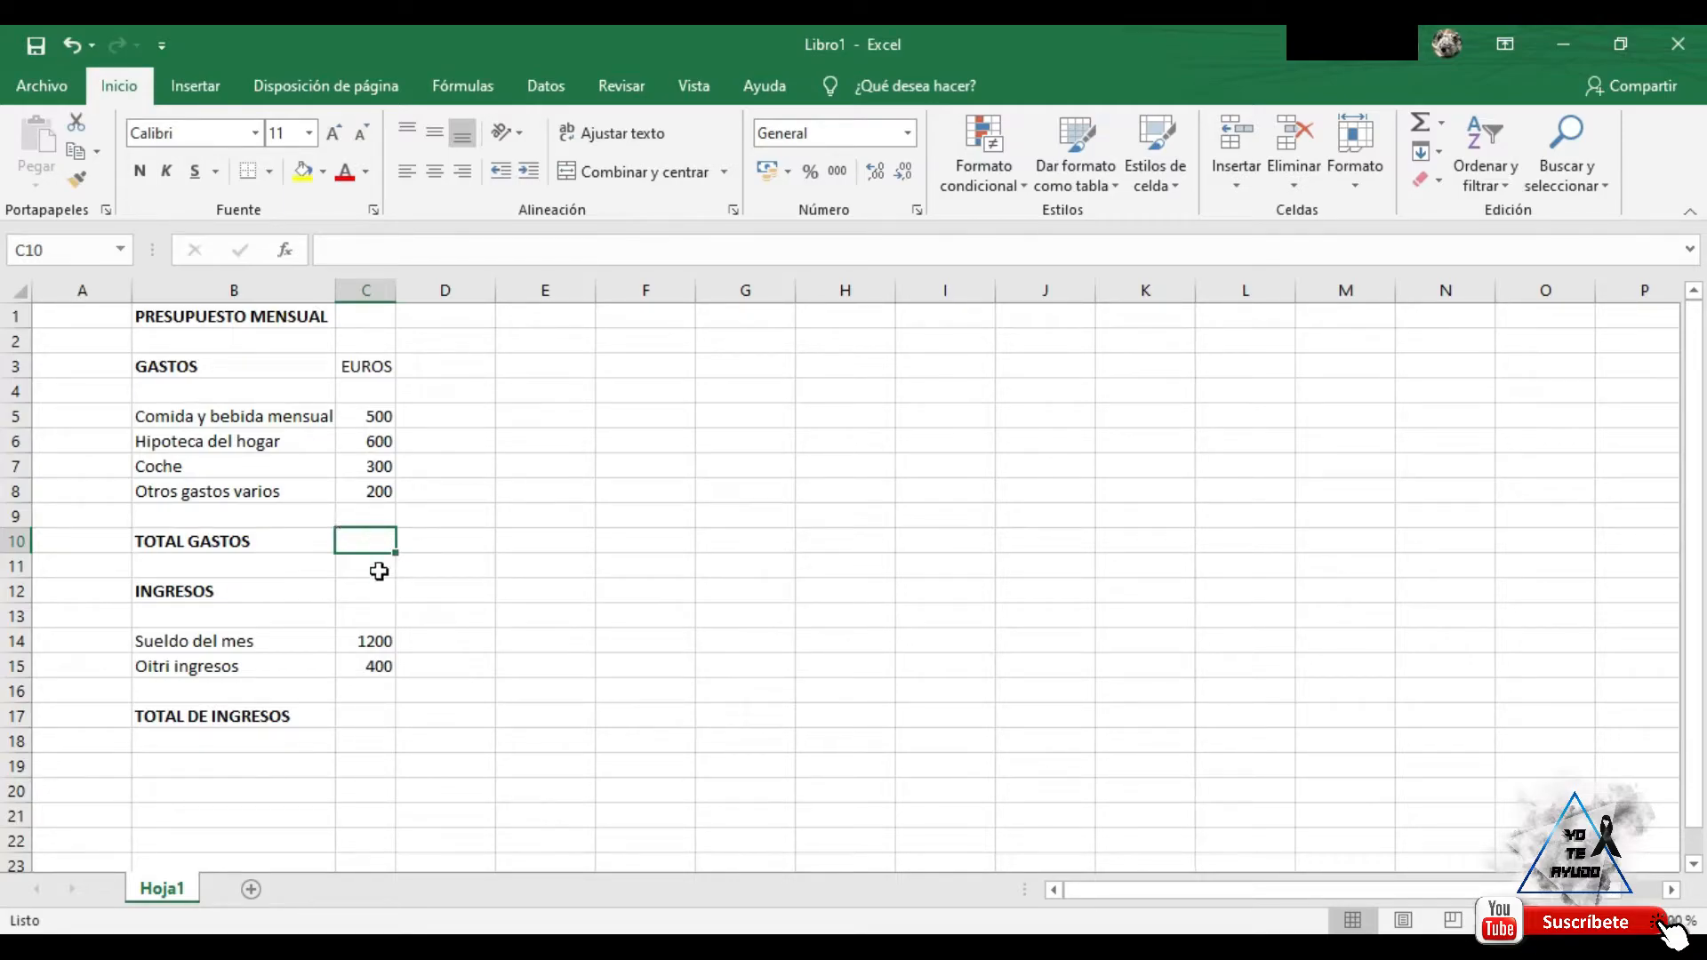
click(380, 251)
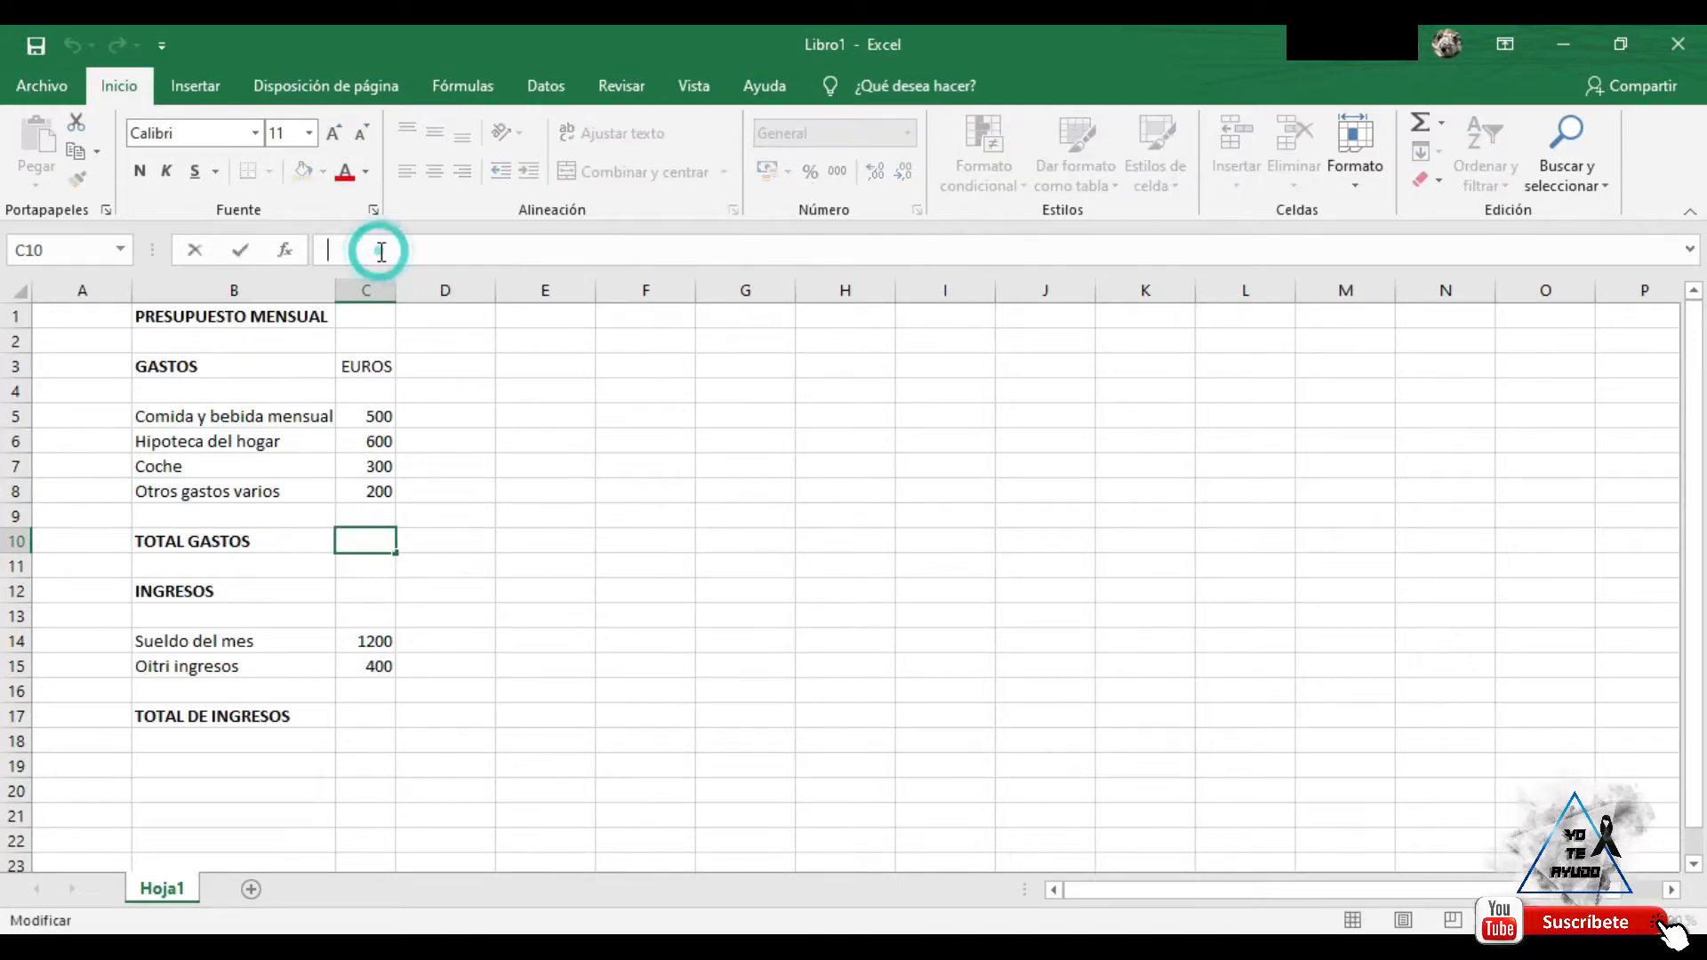
text(=)
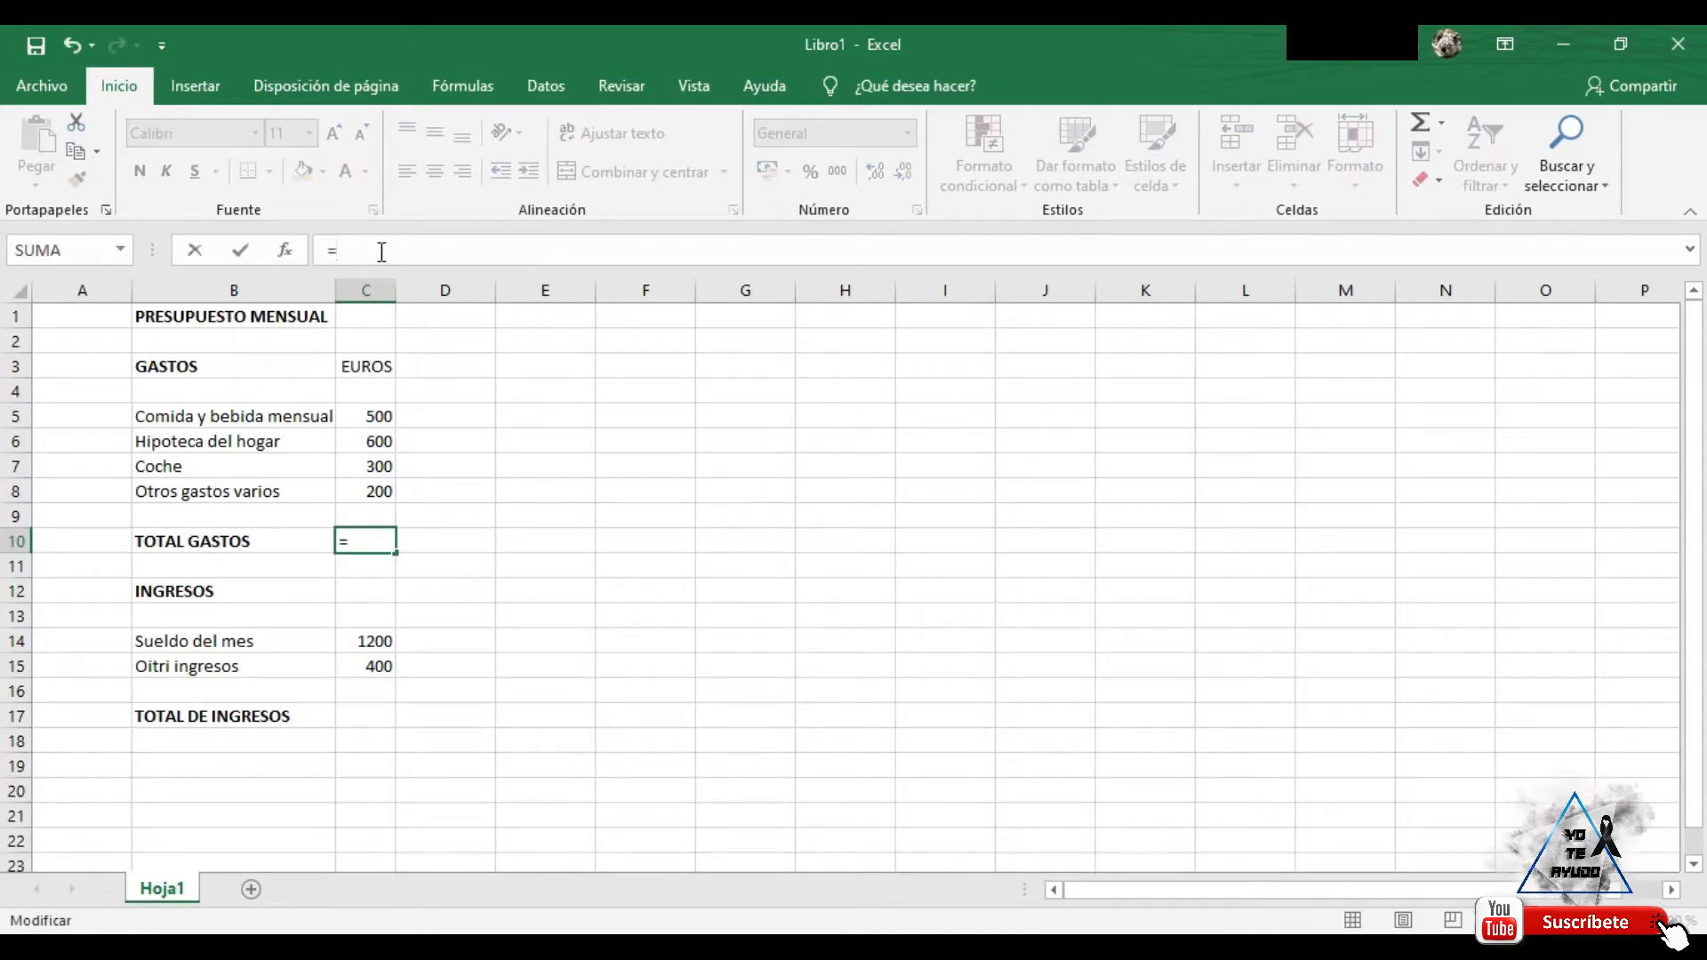
text(suma)
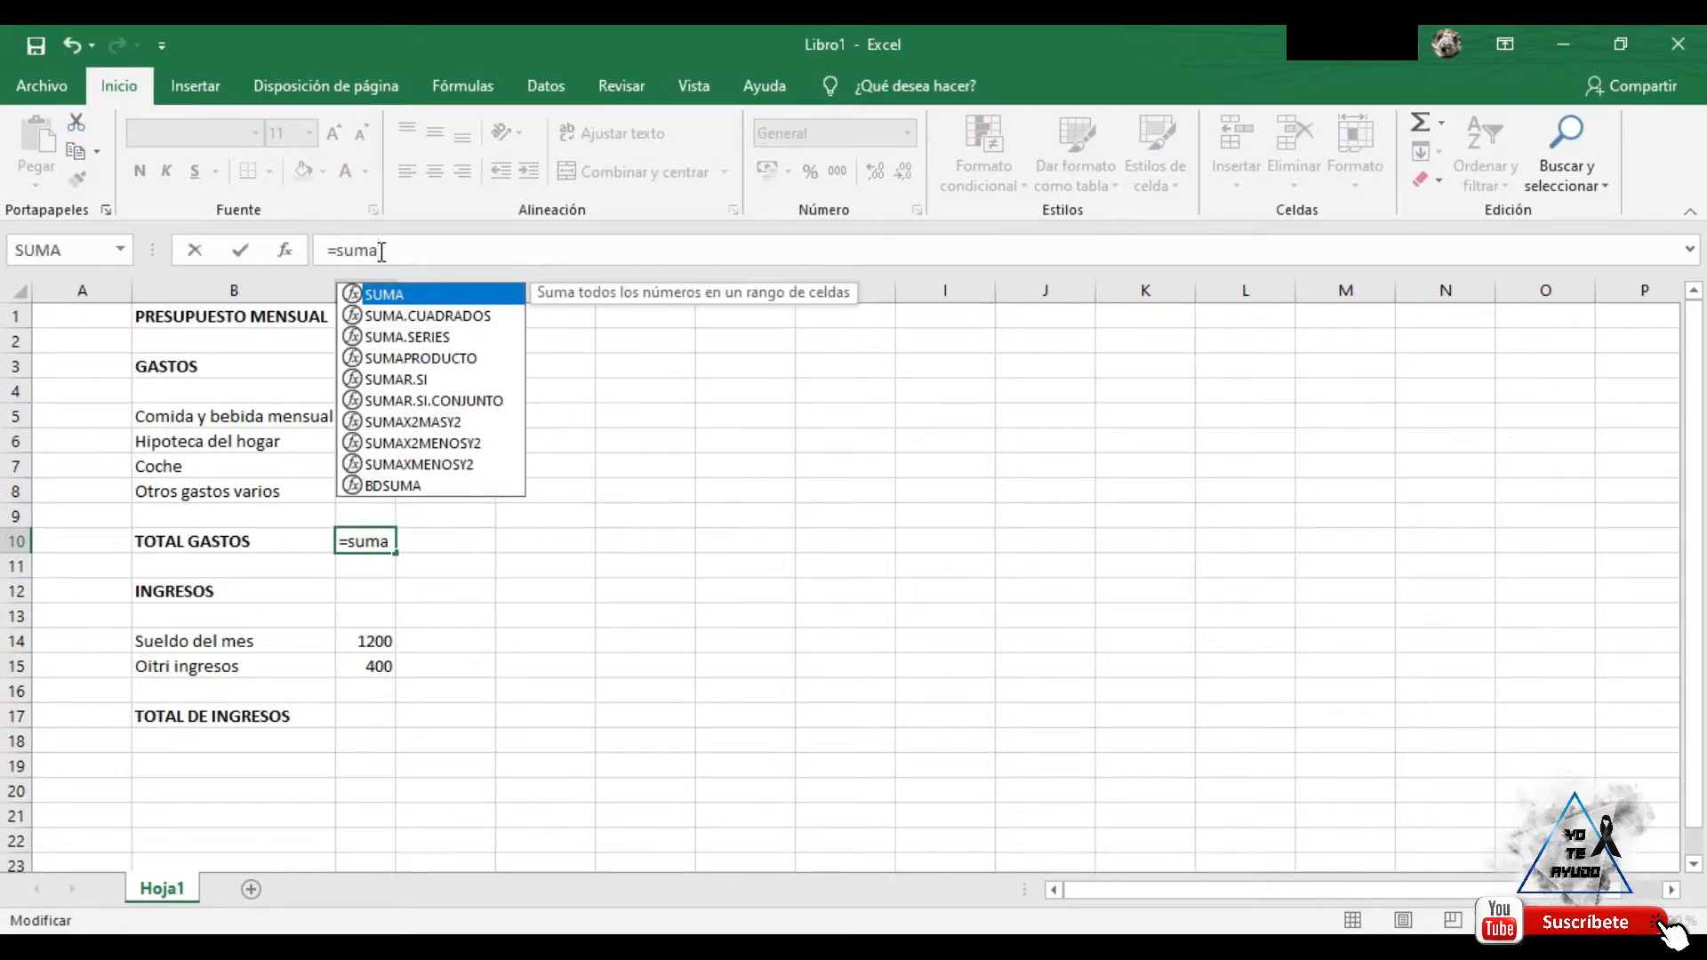
text(())
click(382, 252)
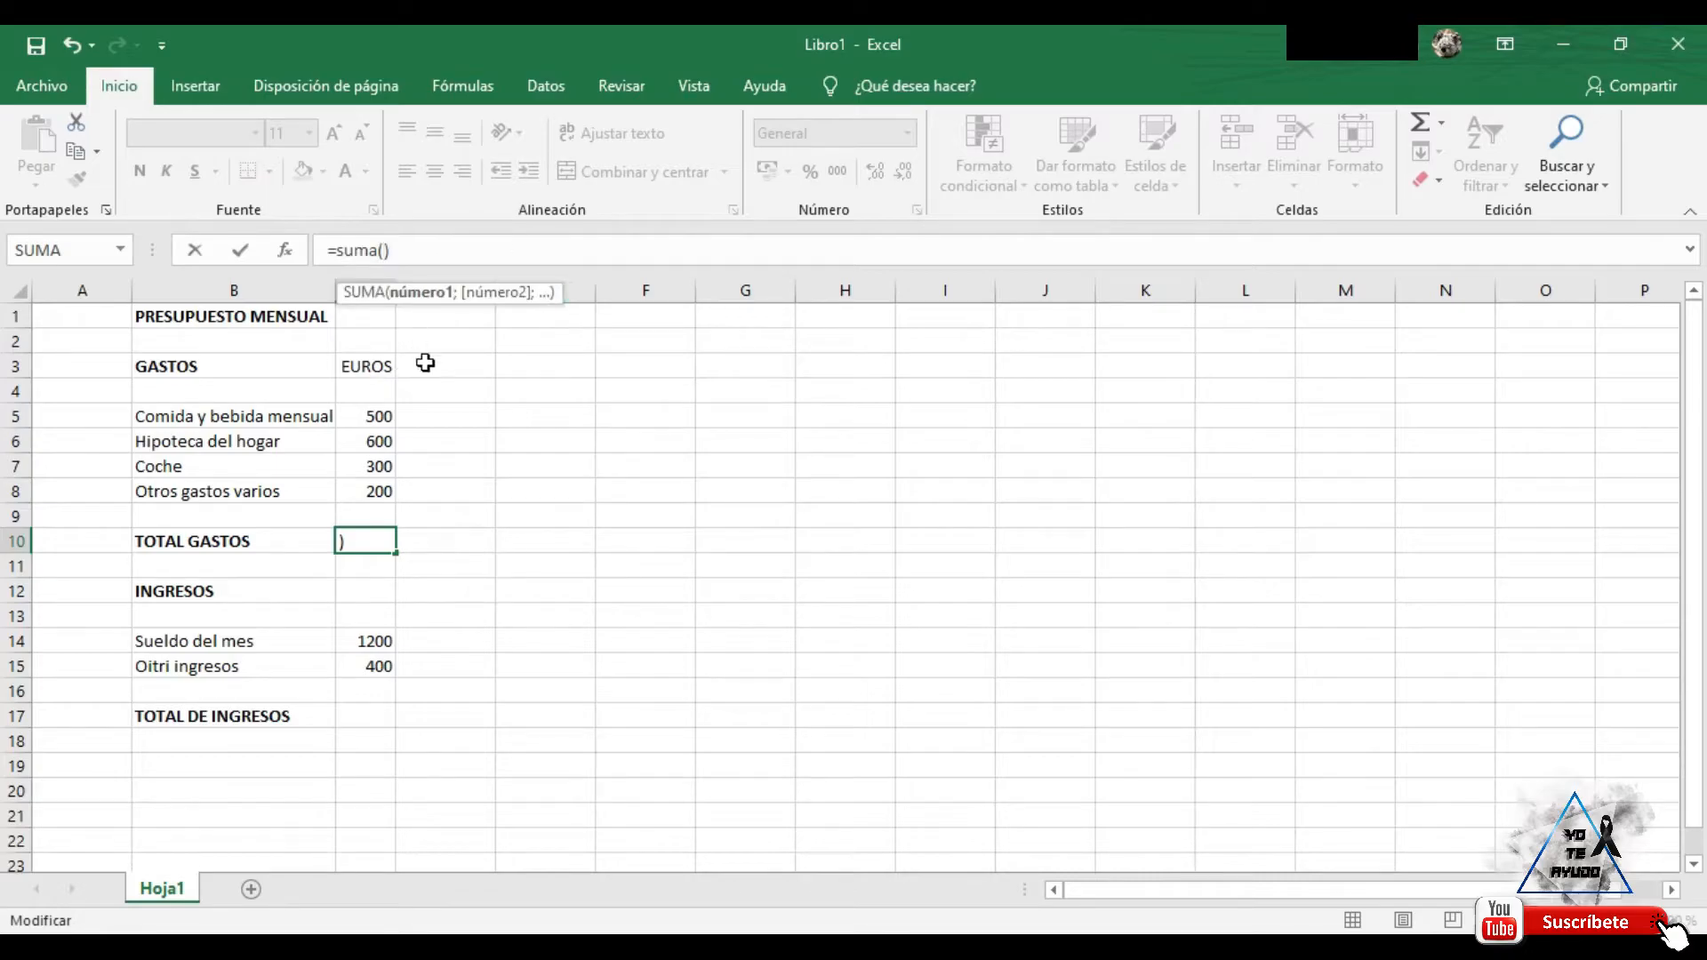
click(377, 415)
drag(346, 440, 349, 437)
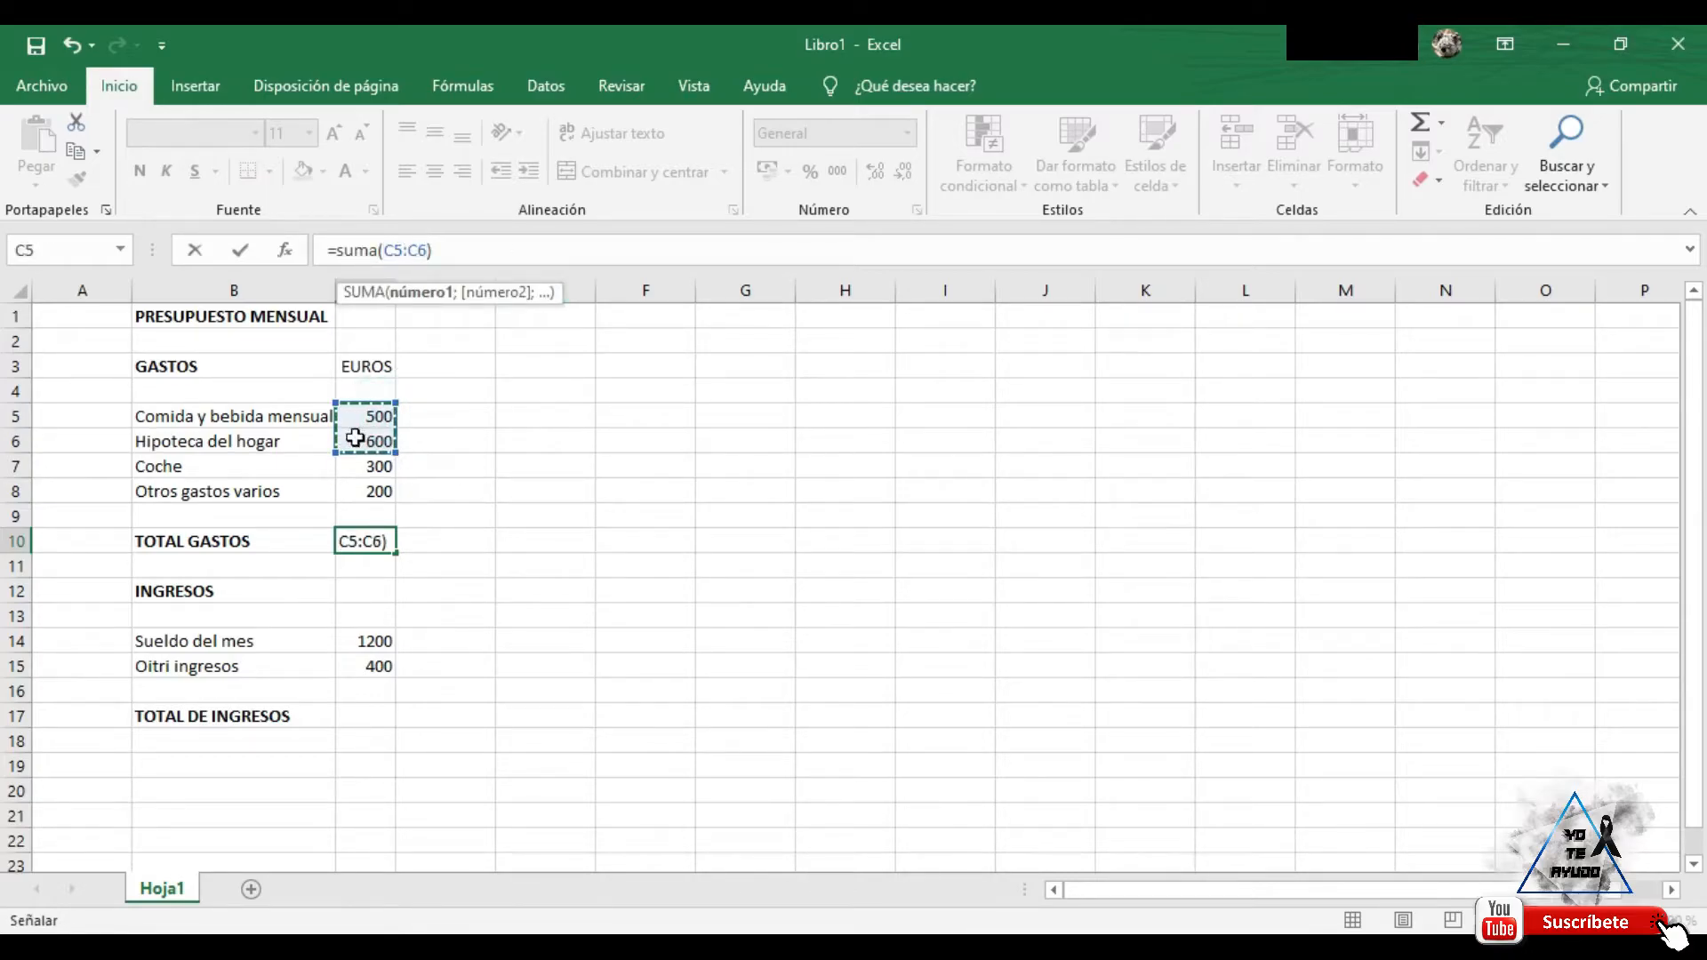
Extend the C10 formula with +SUMA(C7:C8) to add the other two expenses, and review the resulting formula
click(457, 252)
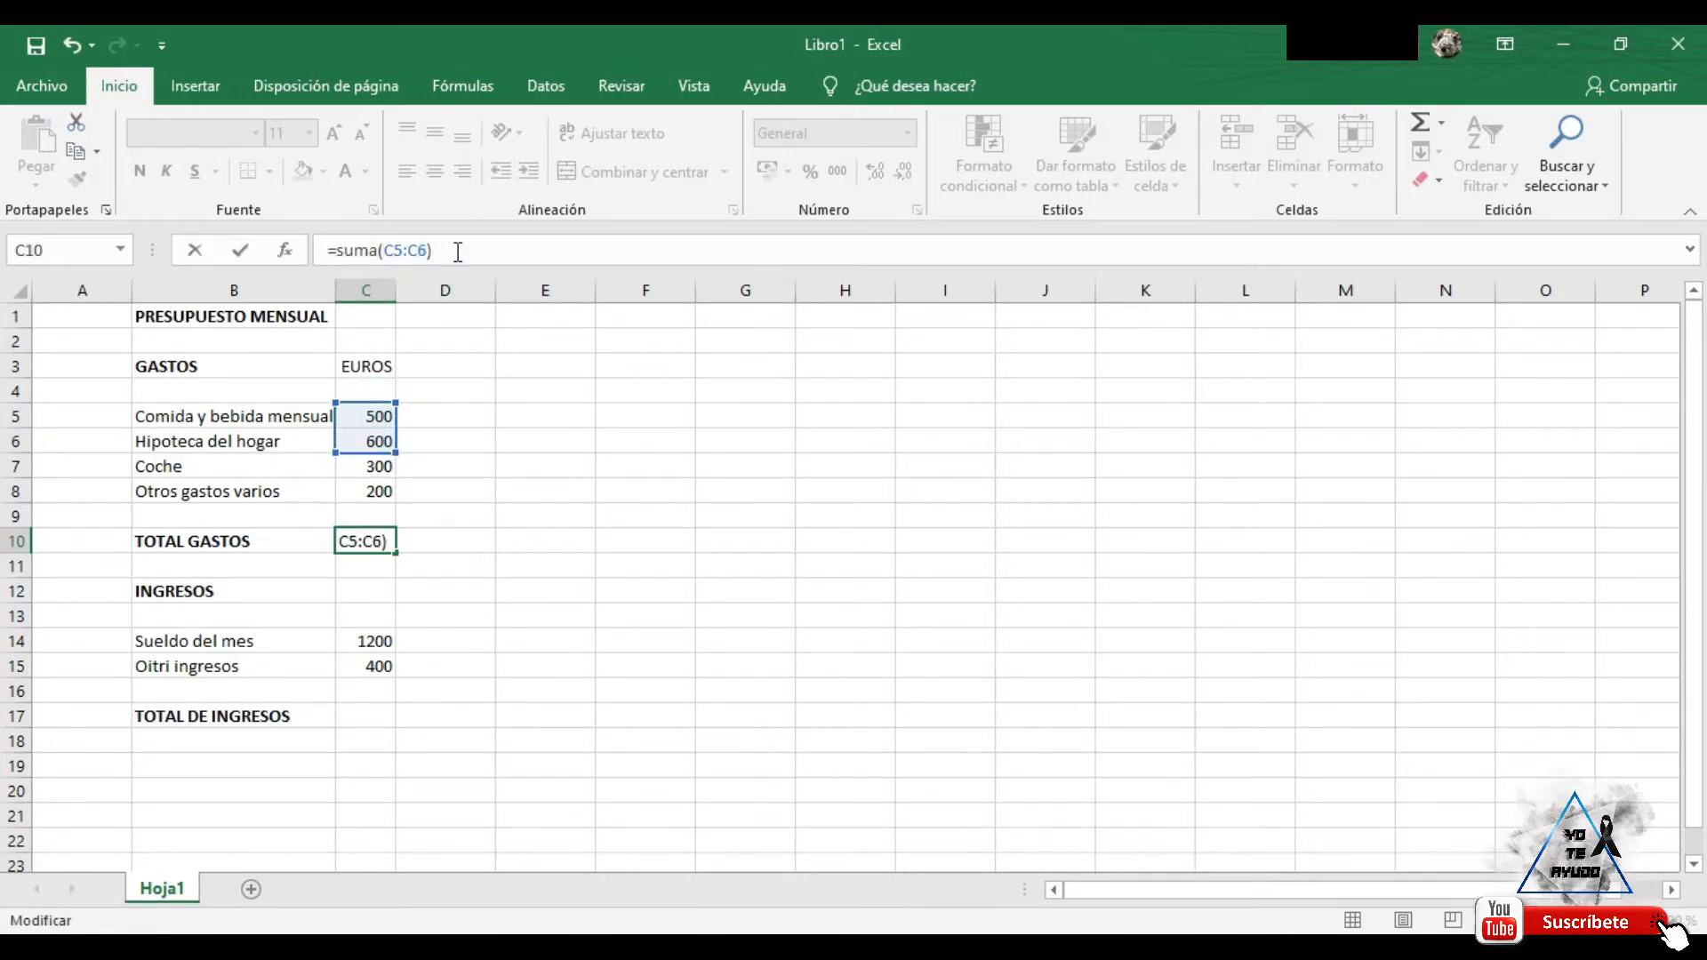
text(+s)
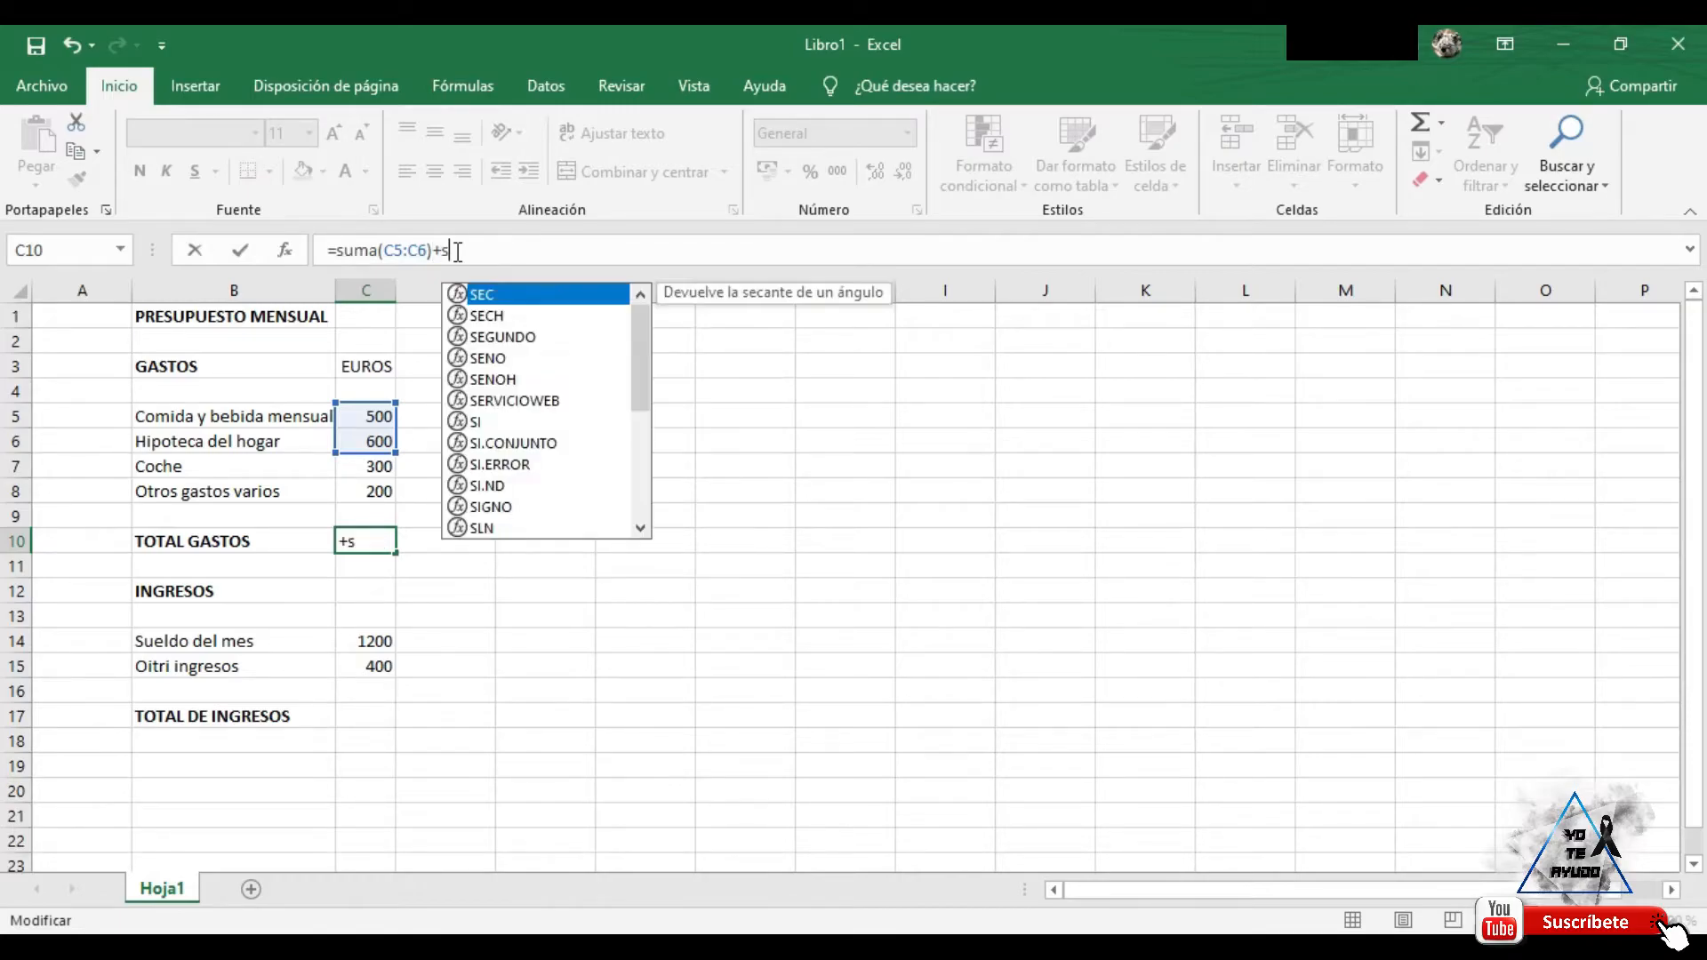
text(uma)
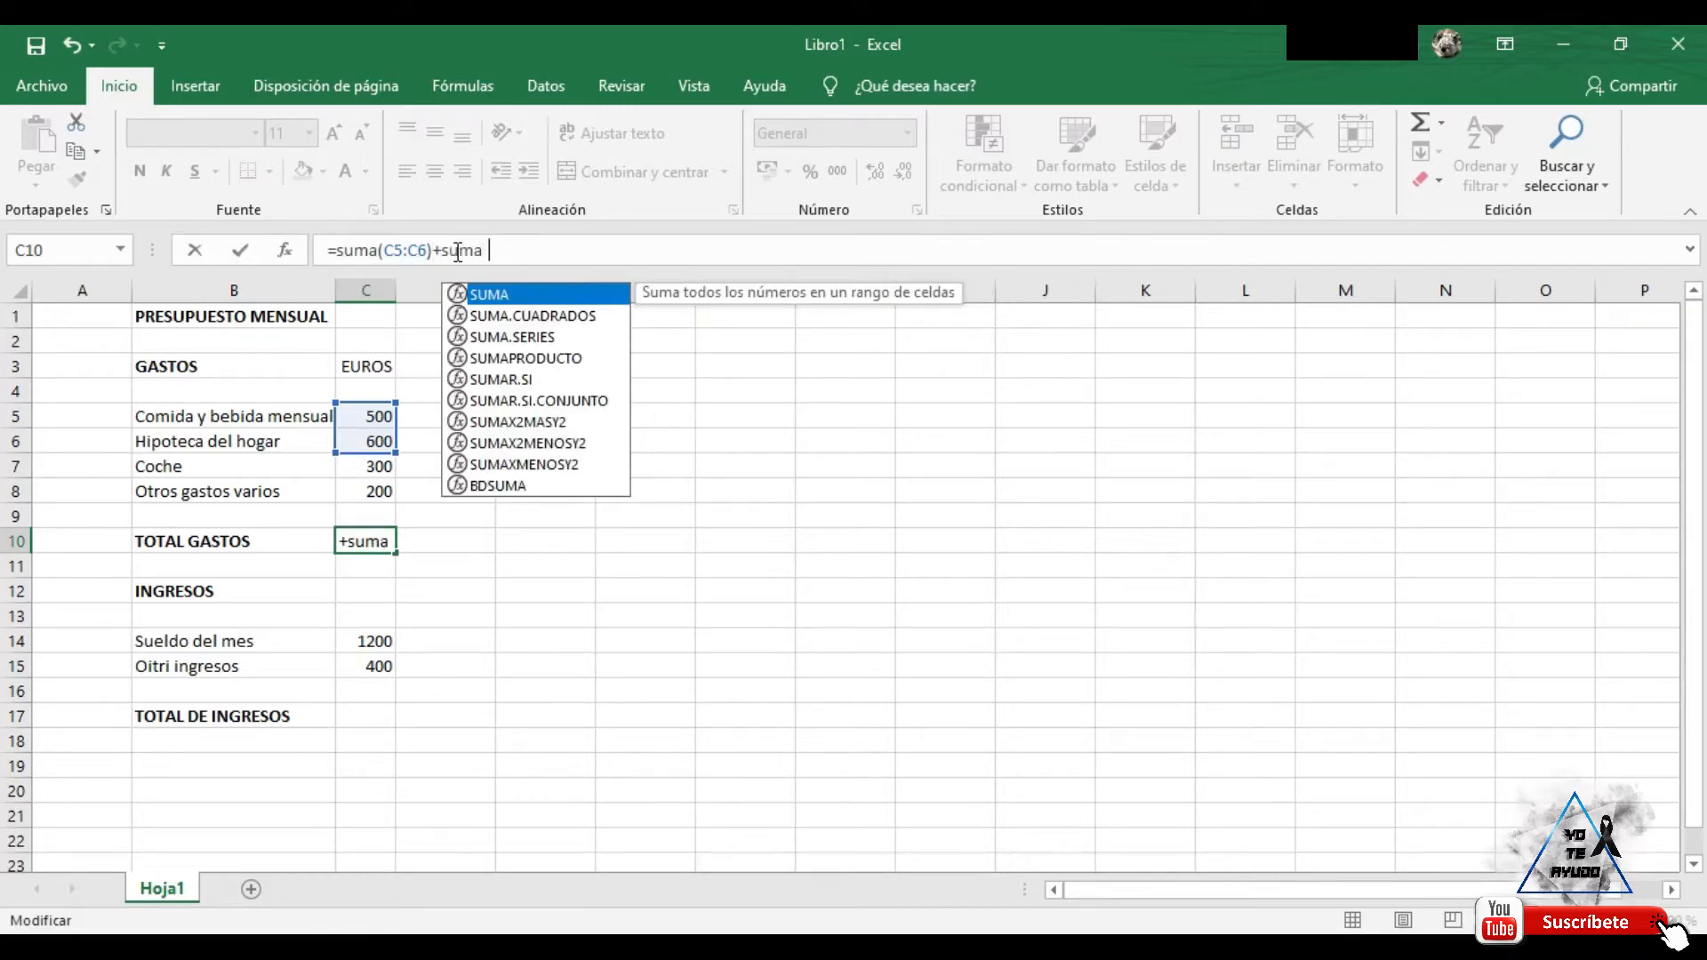
text(())
click(488, 250)
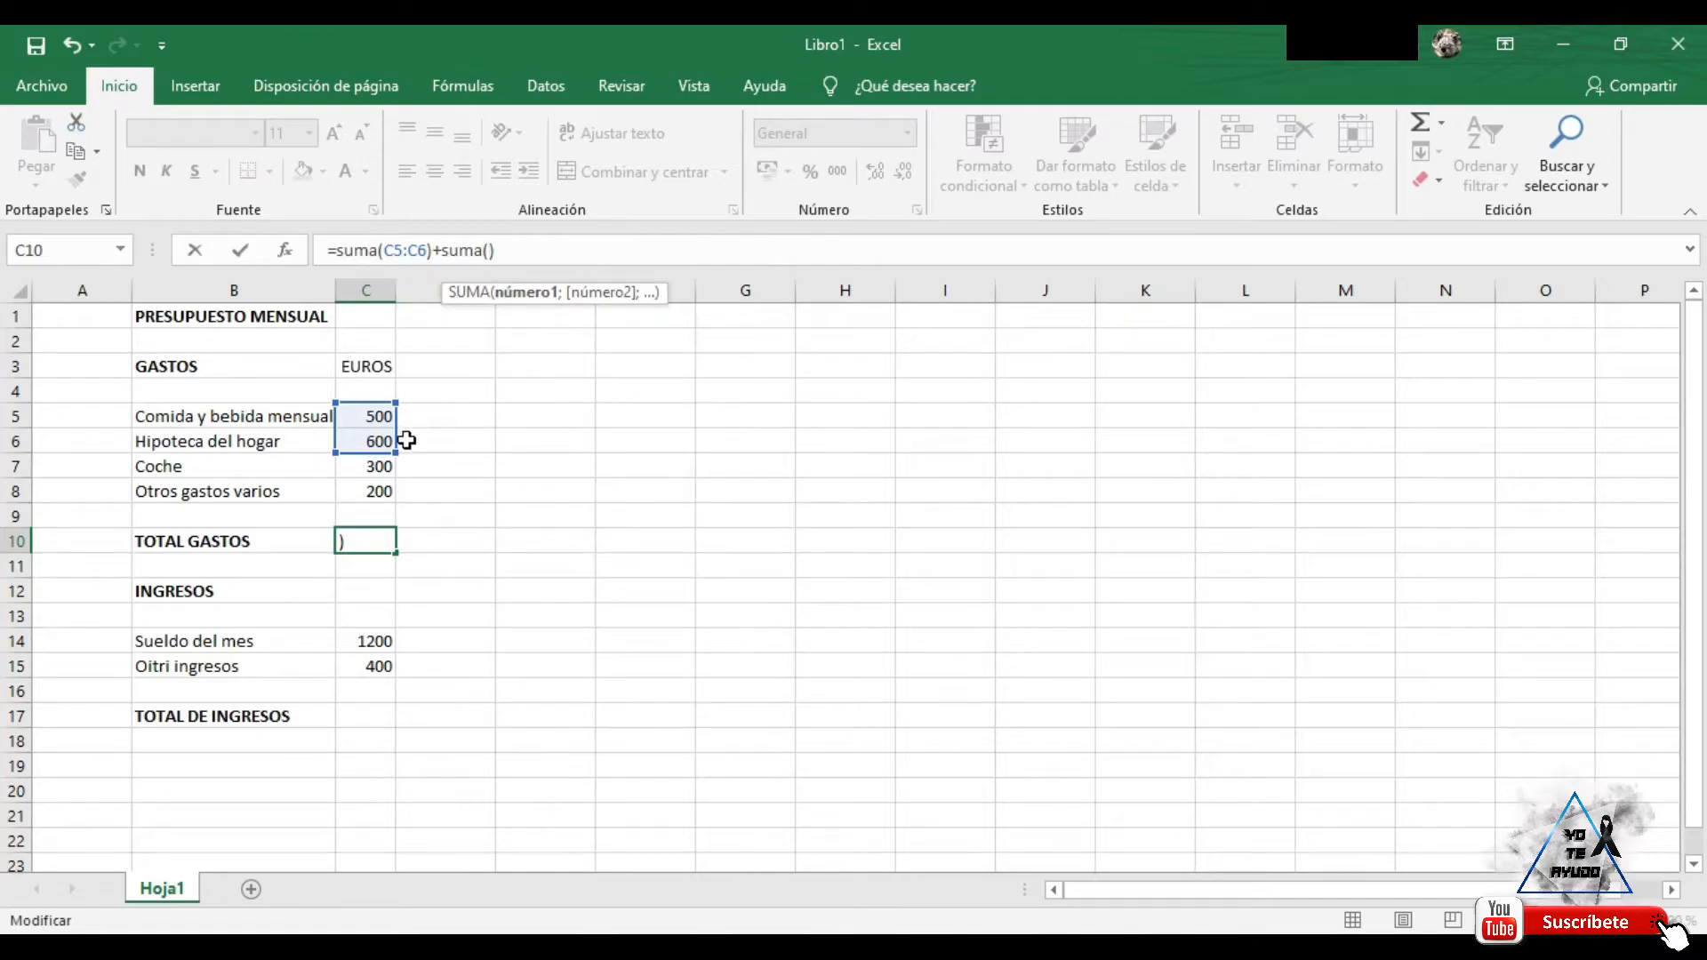
drag(370, 469, 358, 504)
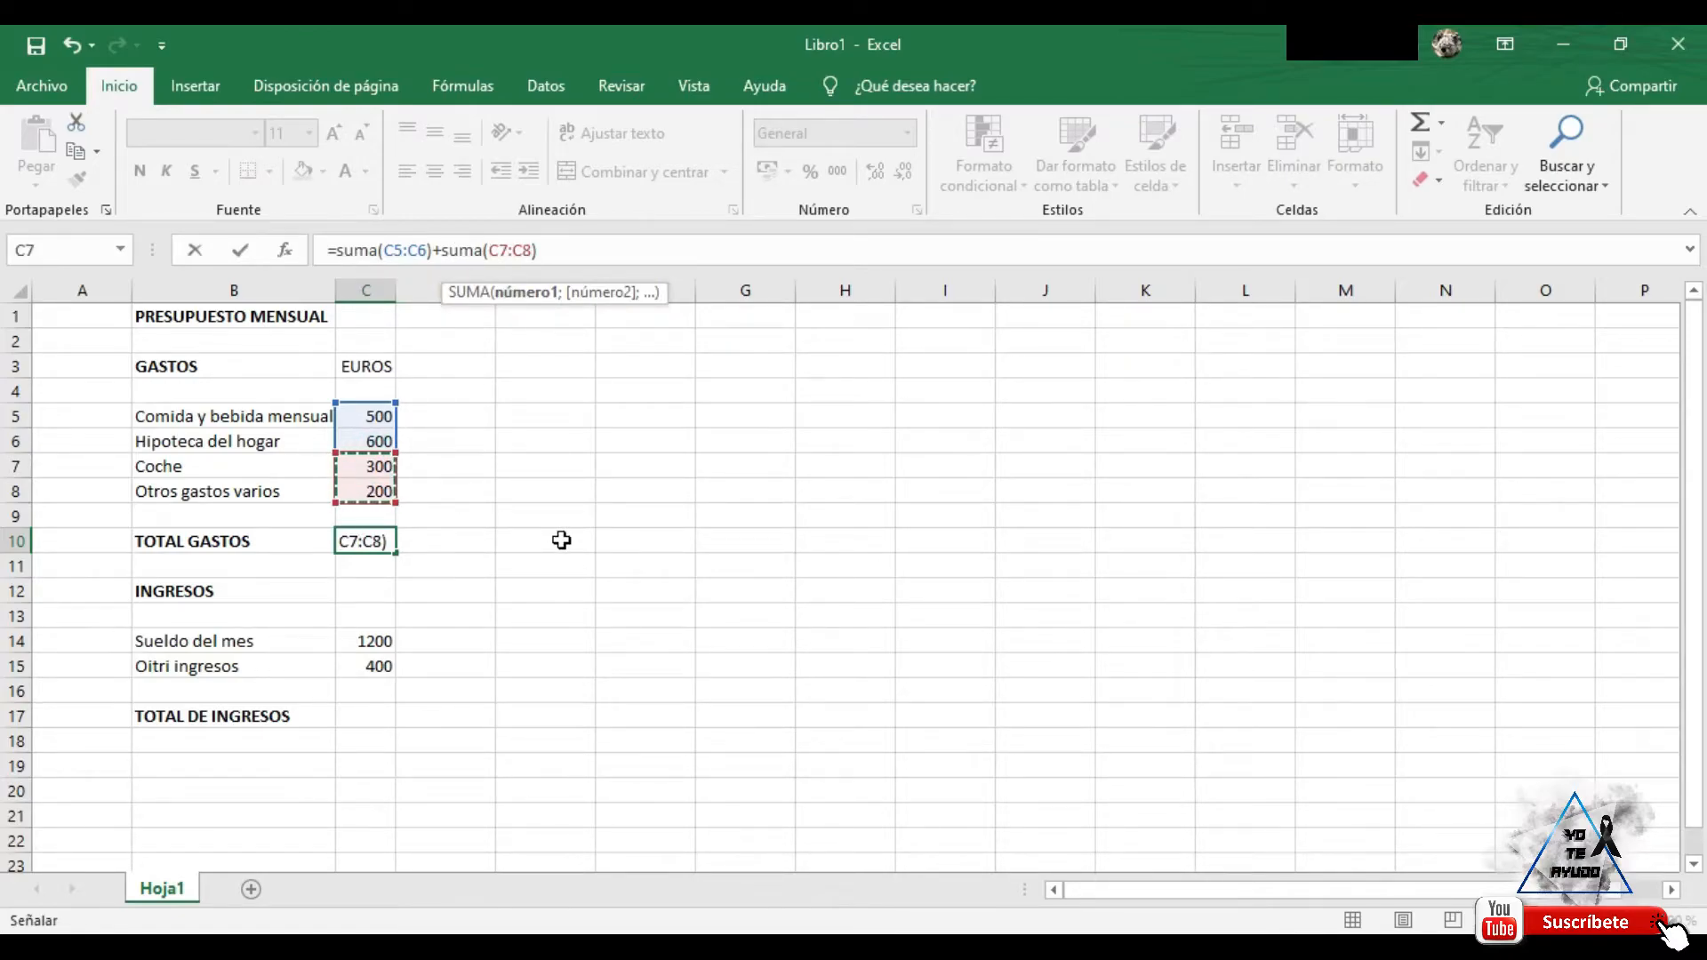
click(569, 247)
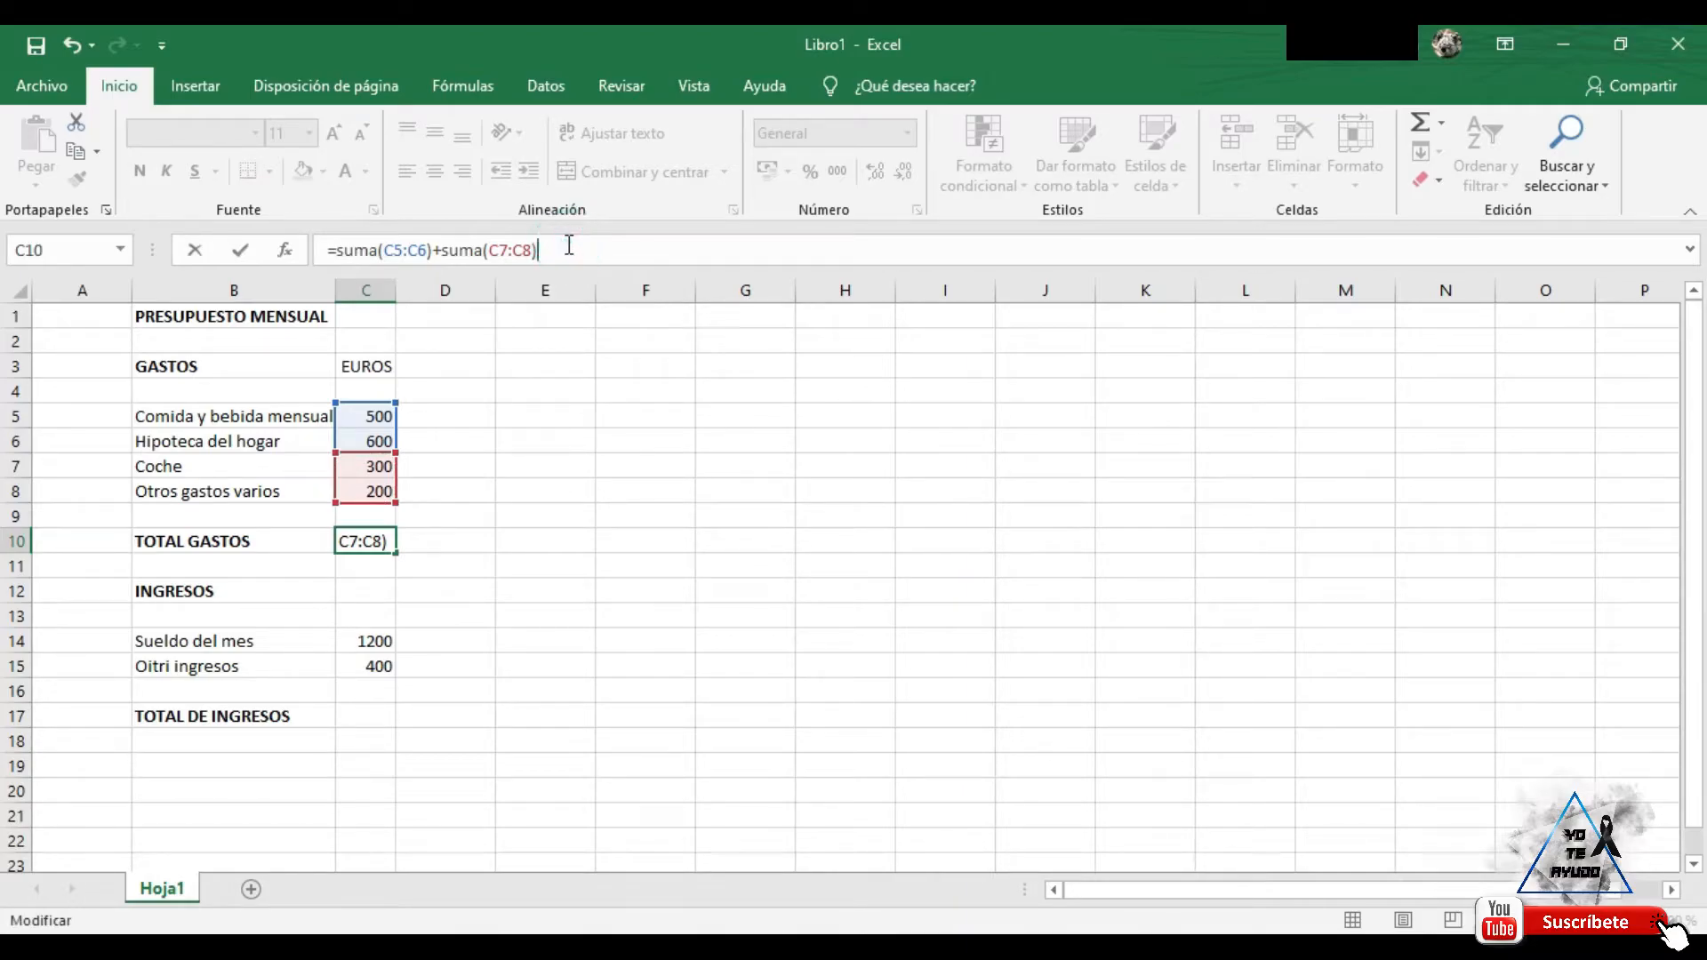
key(Return)
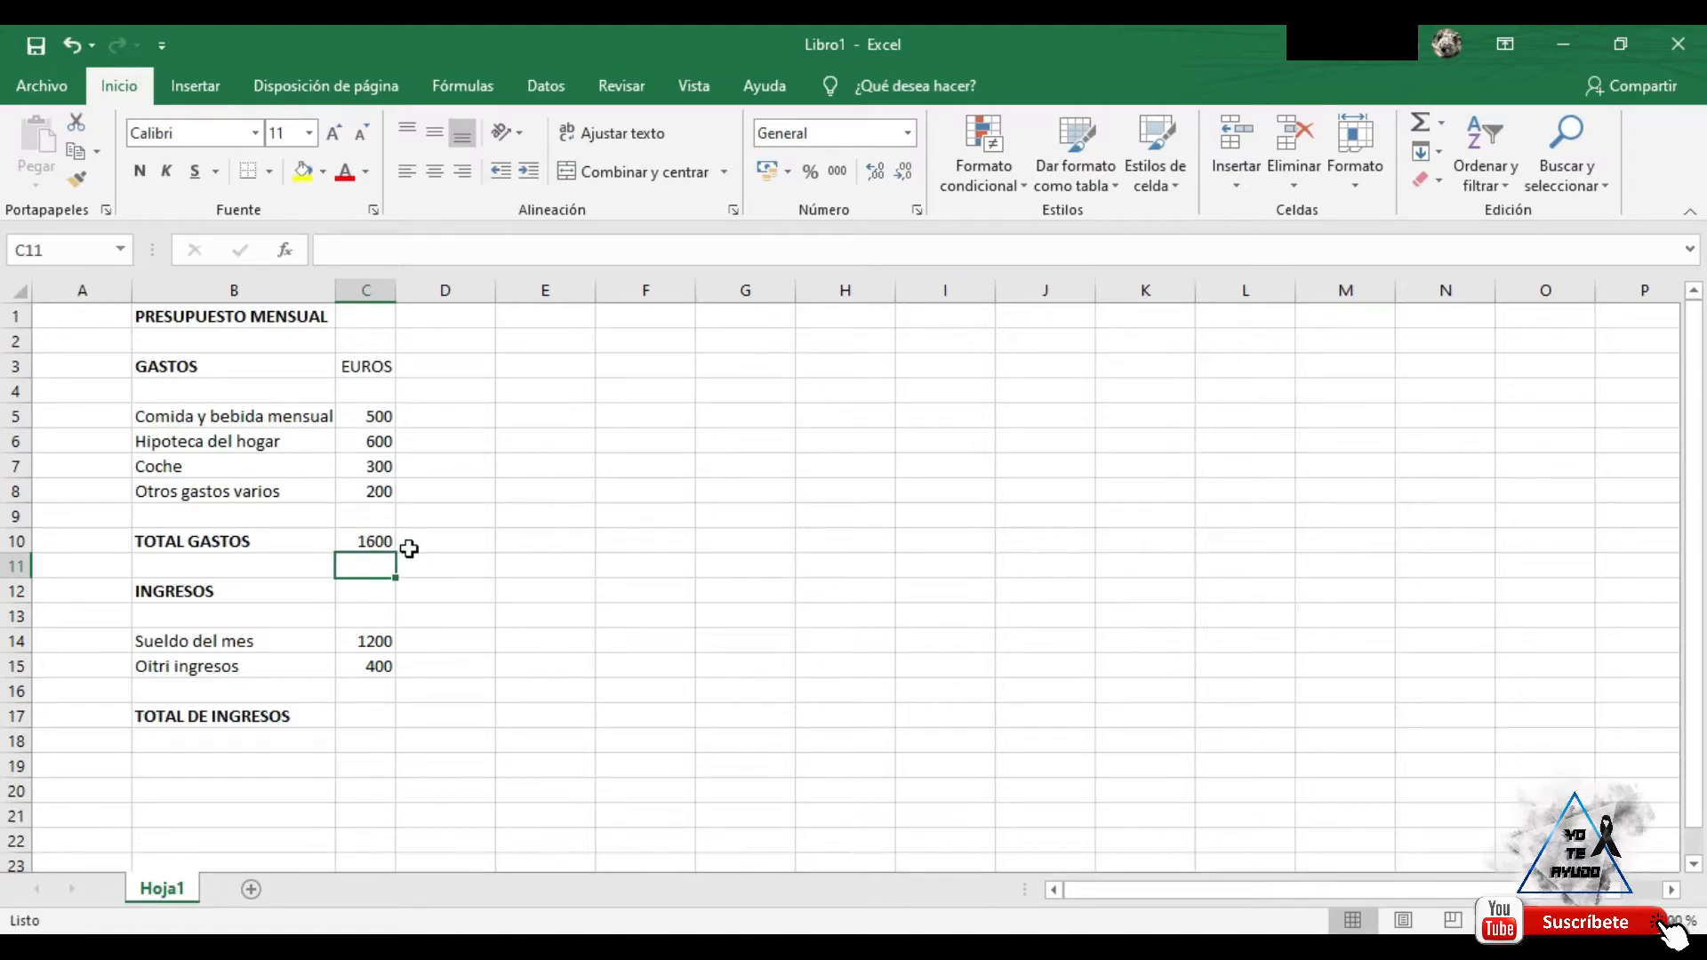
click(374, 540)
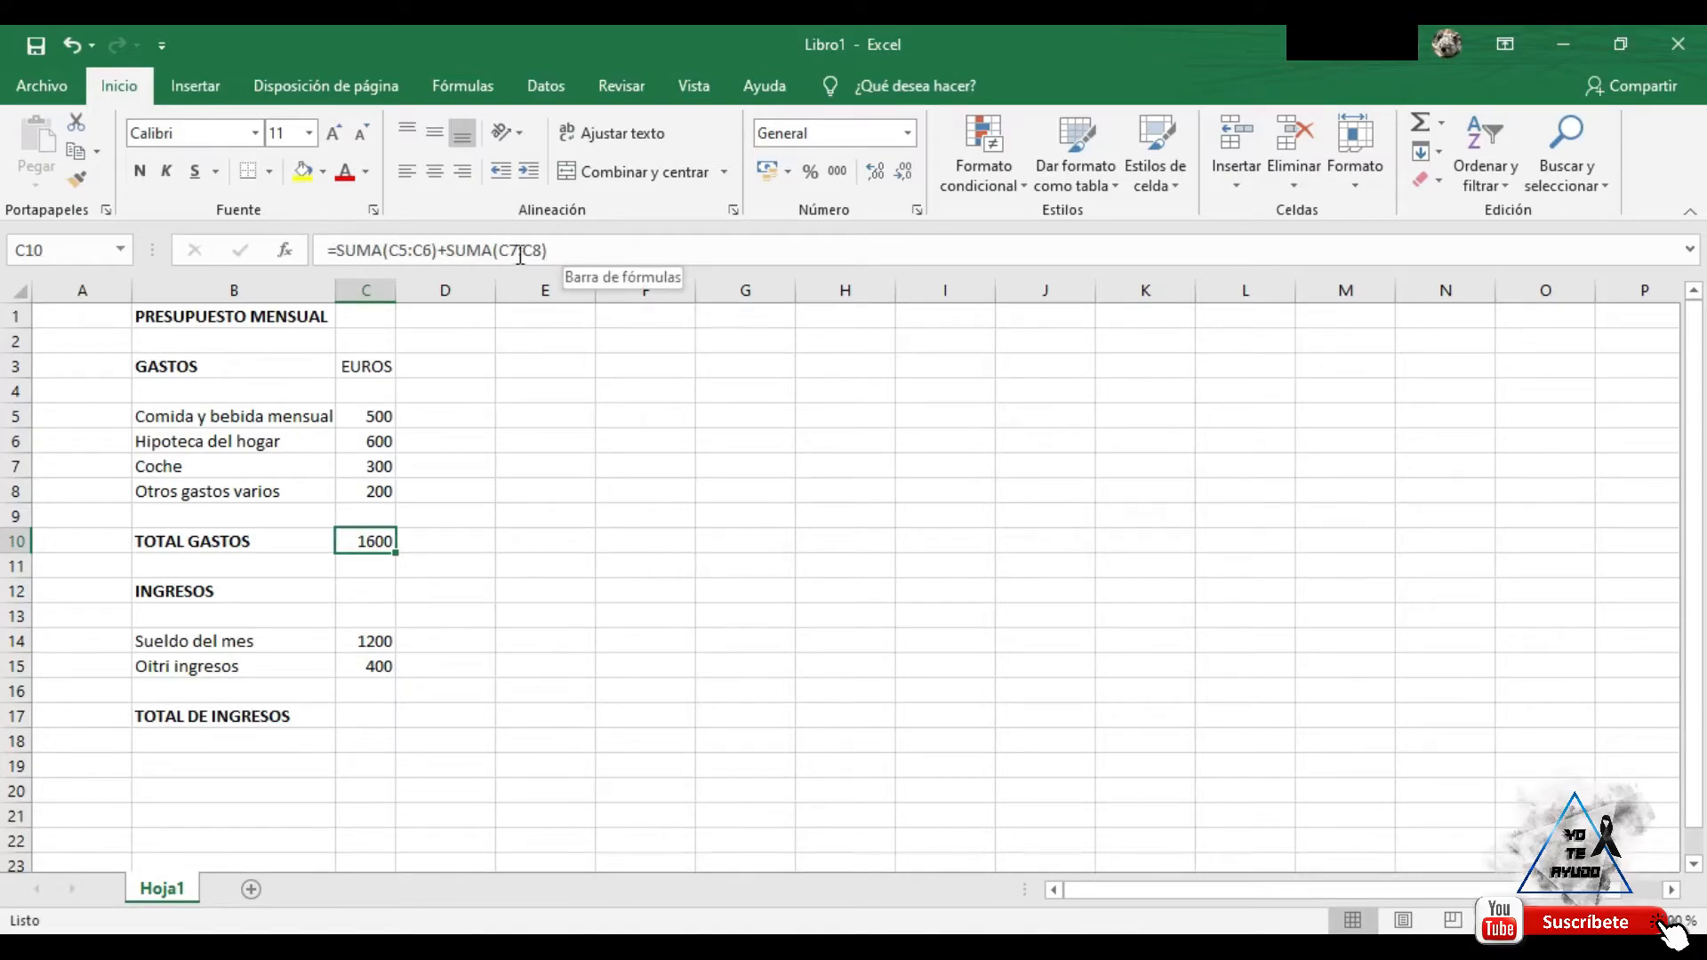
drag(338, 250, 547, 250)
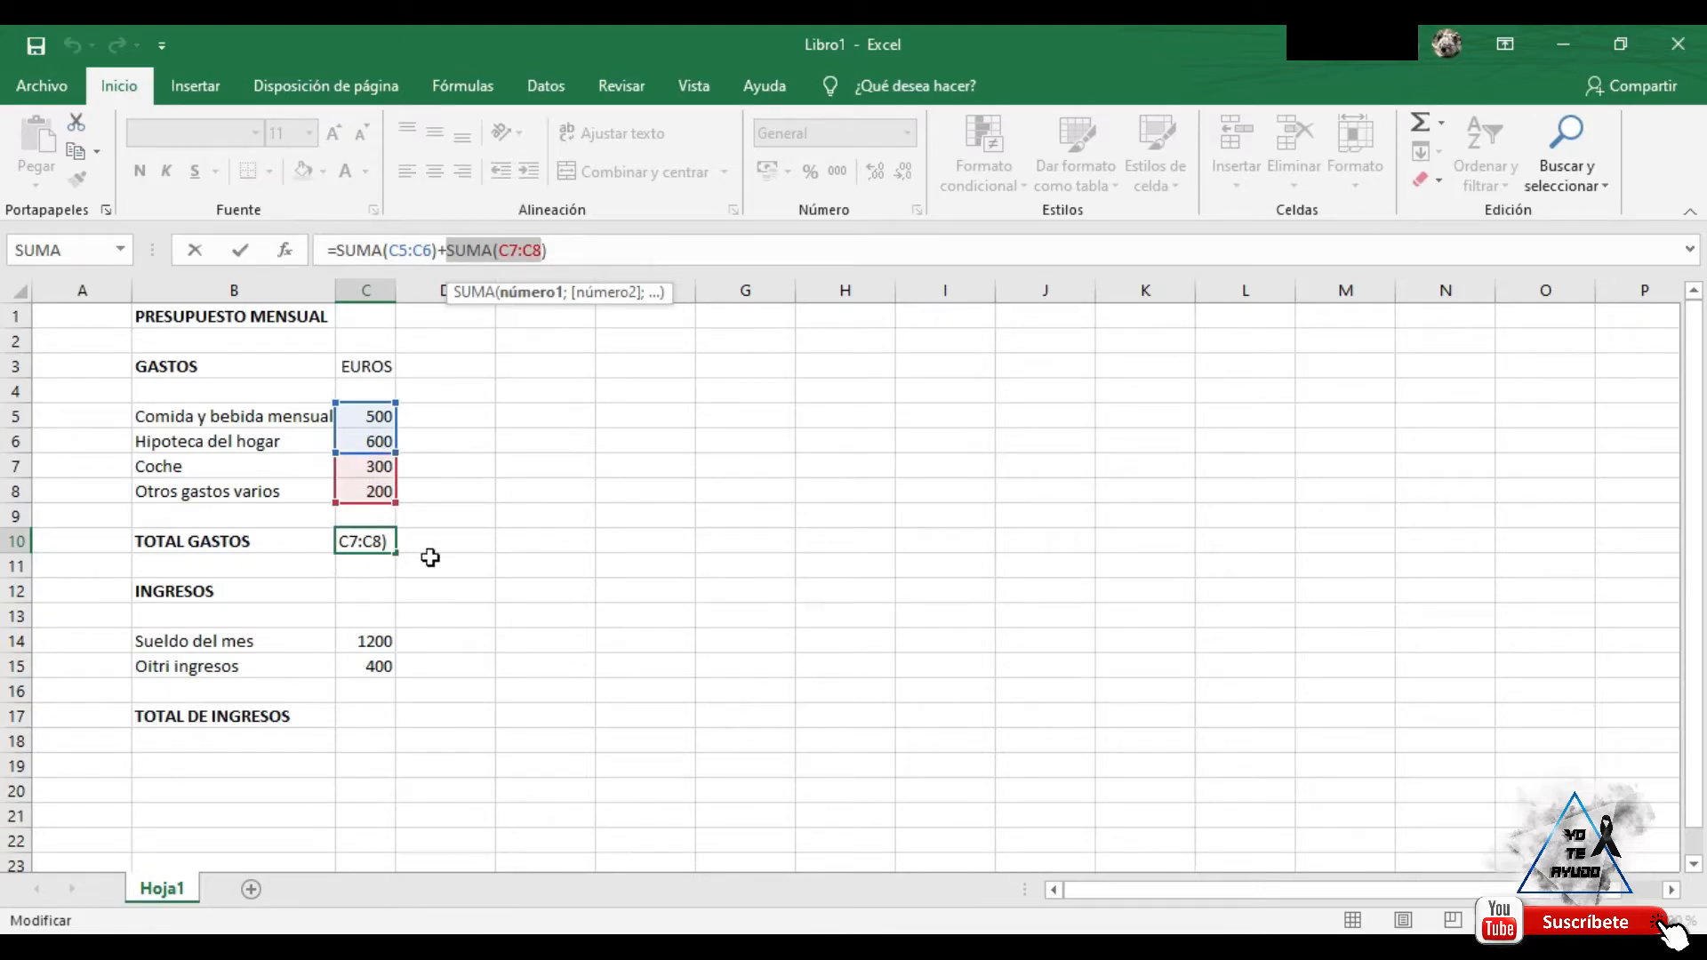
key(Return)
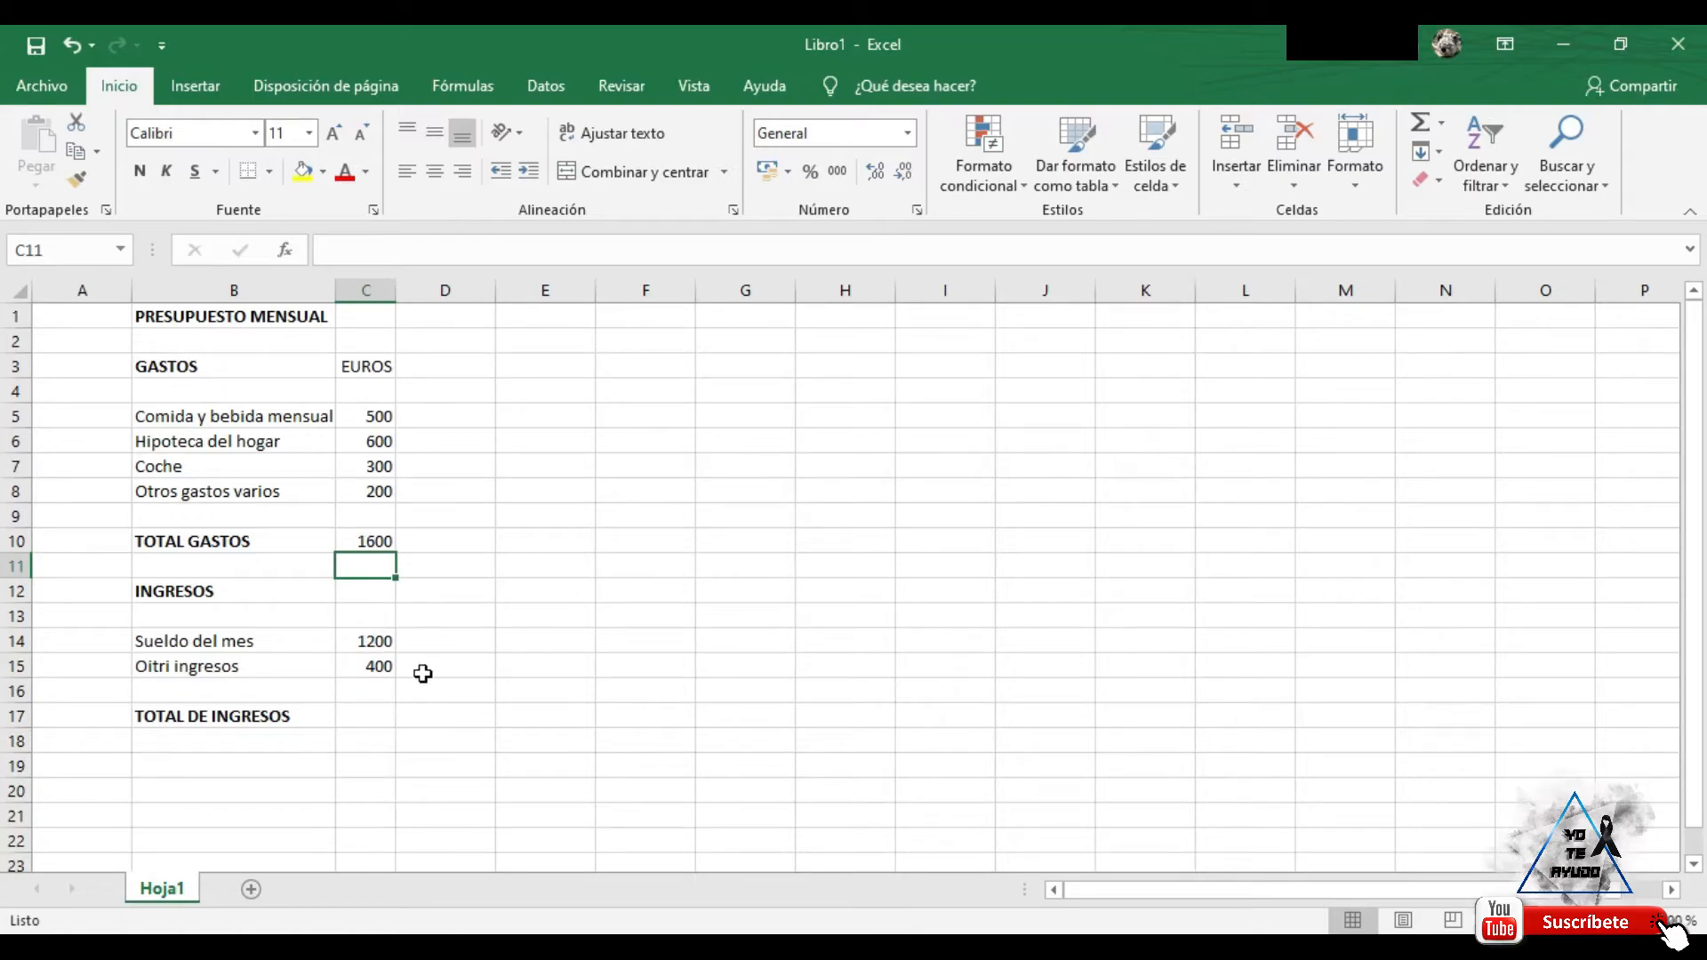
Calculate TOTAL DE INGRESOS in C17 with =SUMA(C14:C15)
click(368, 716)
click(394, 241)
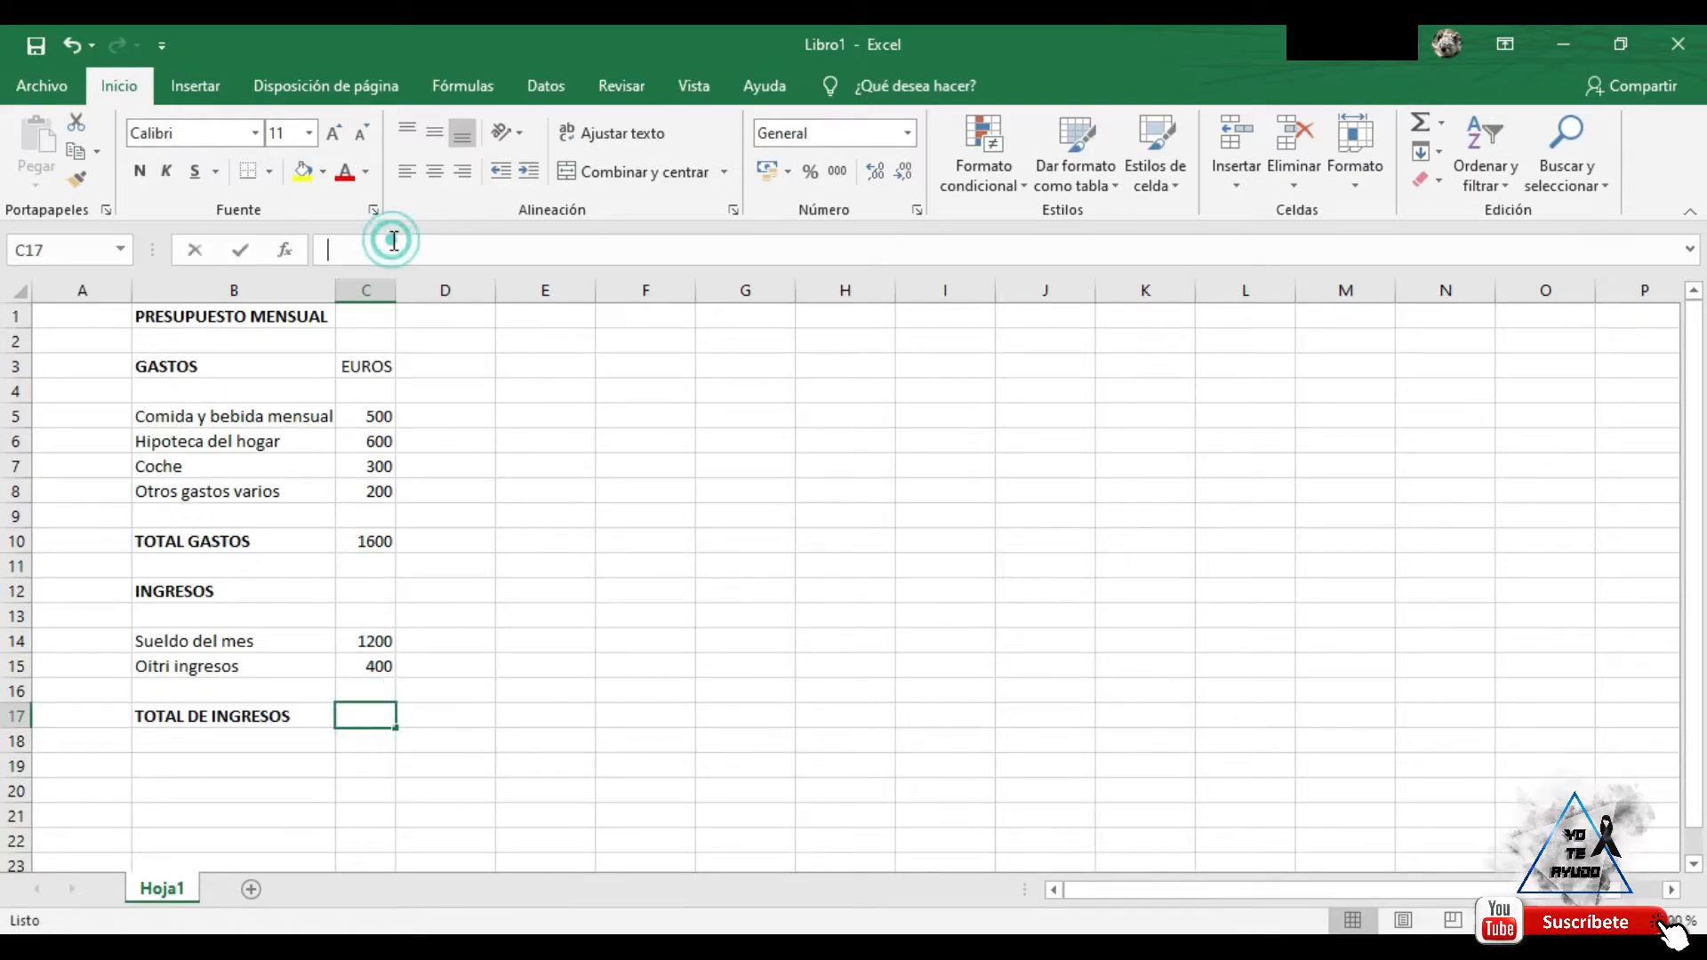
text(=suma)
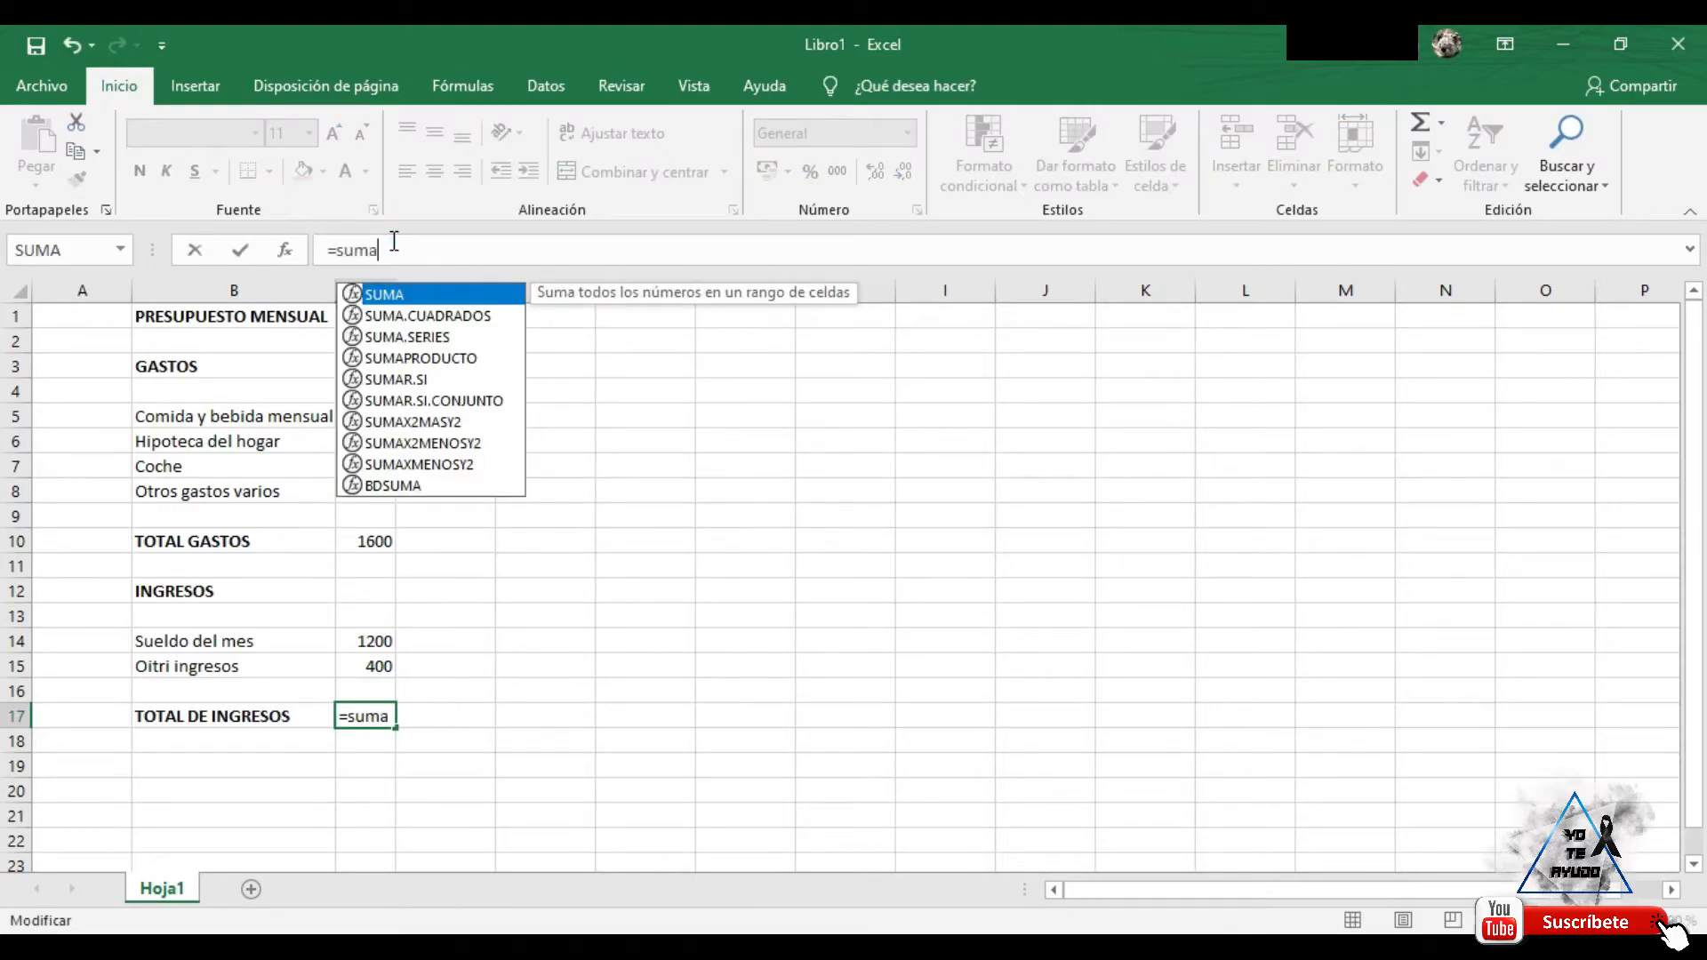
text(())
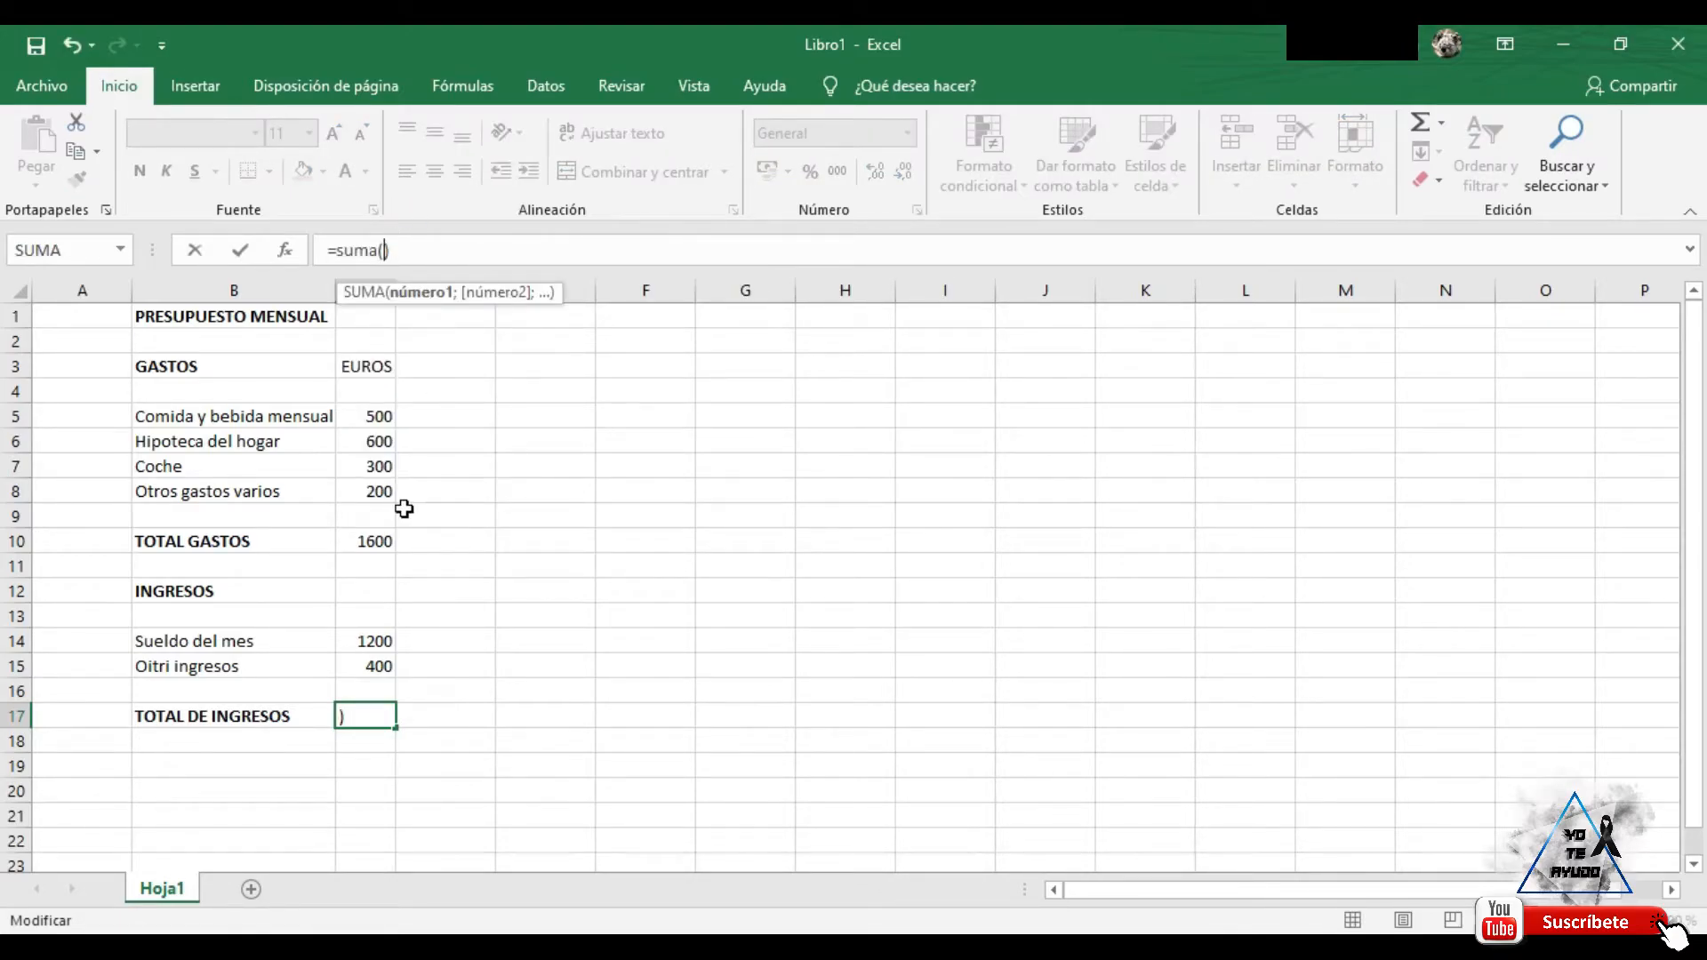
drag(366, 641, 362, 659)
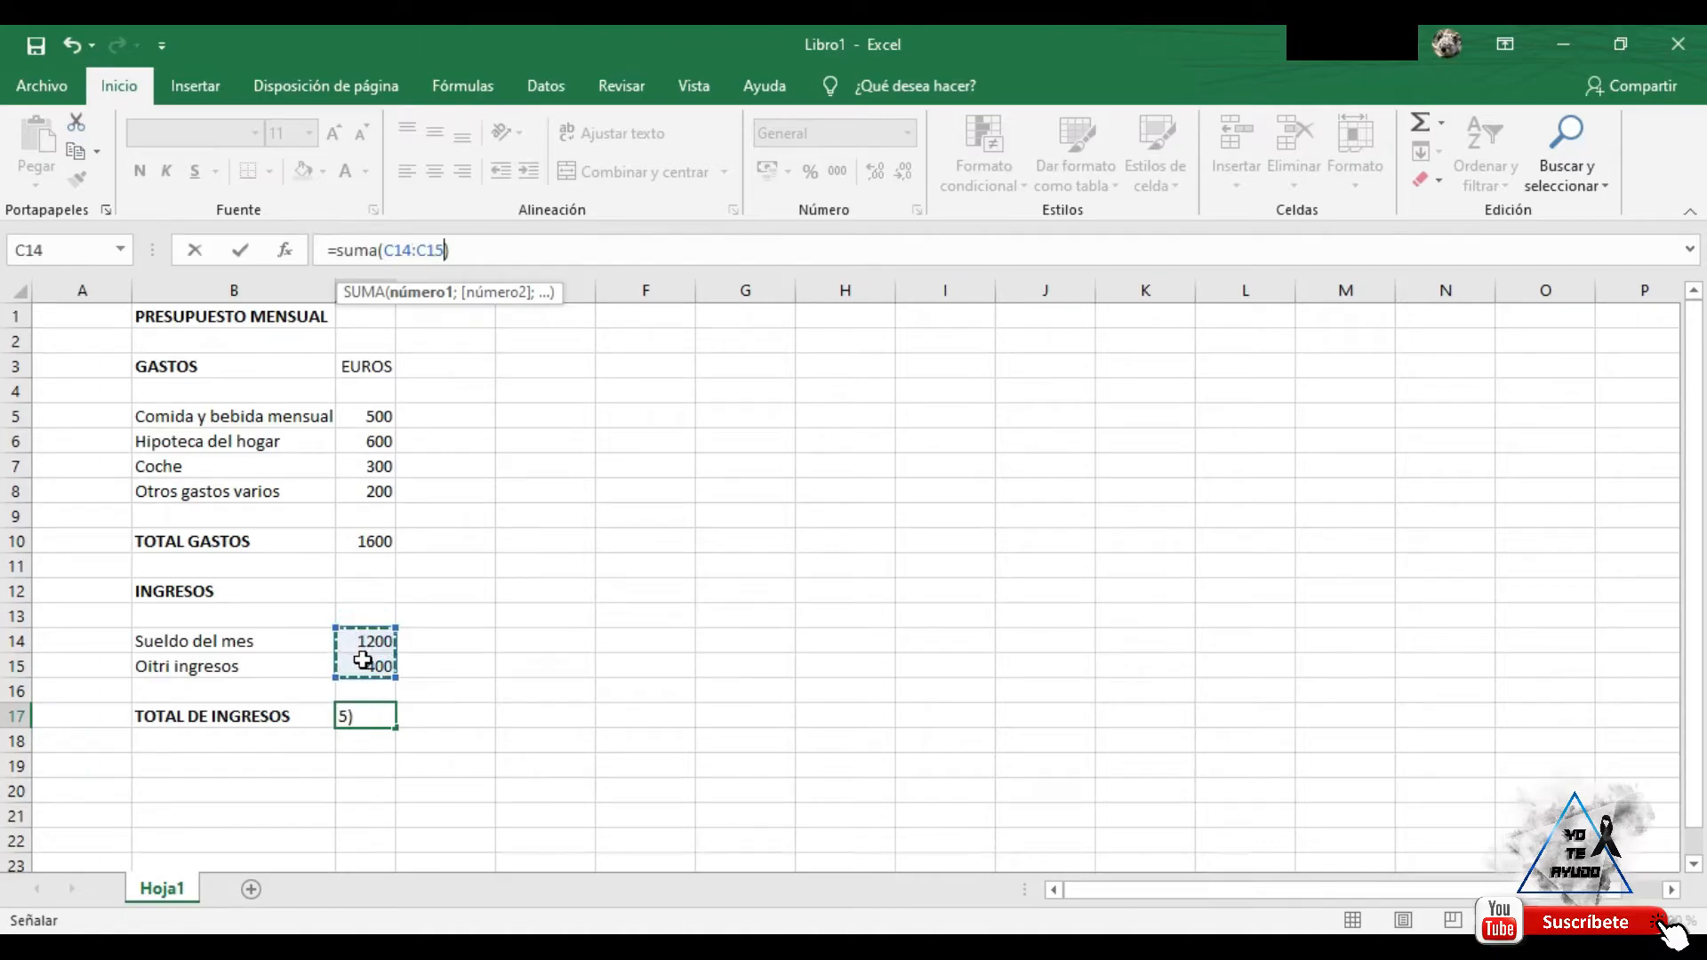
key(Return)
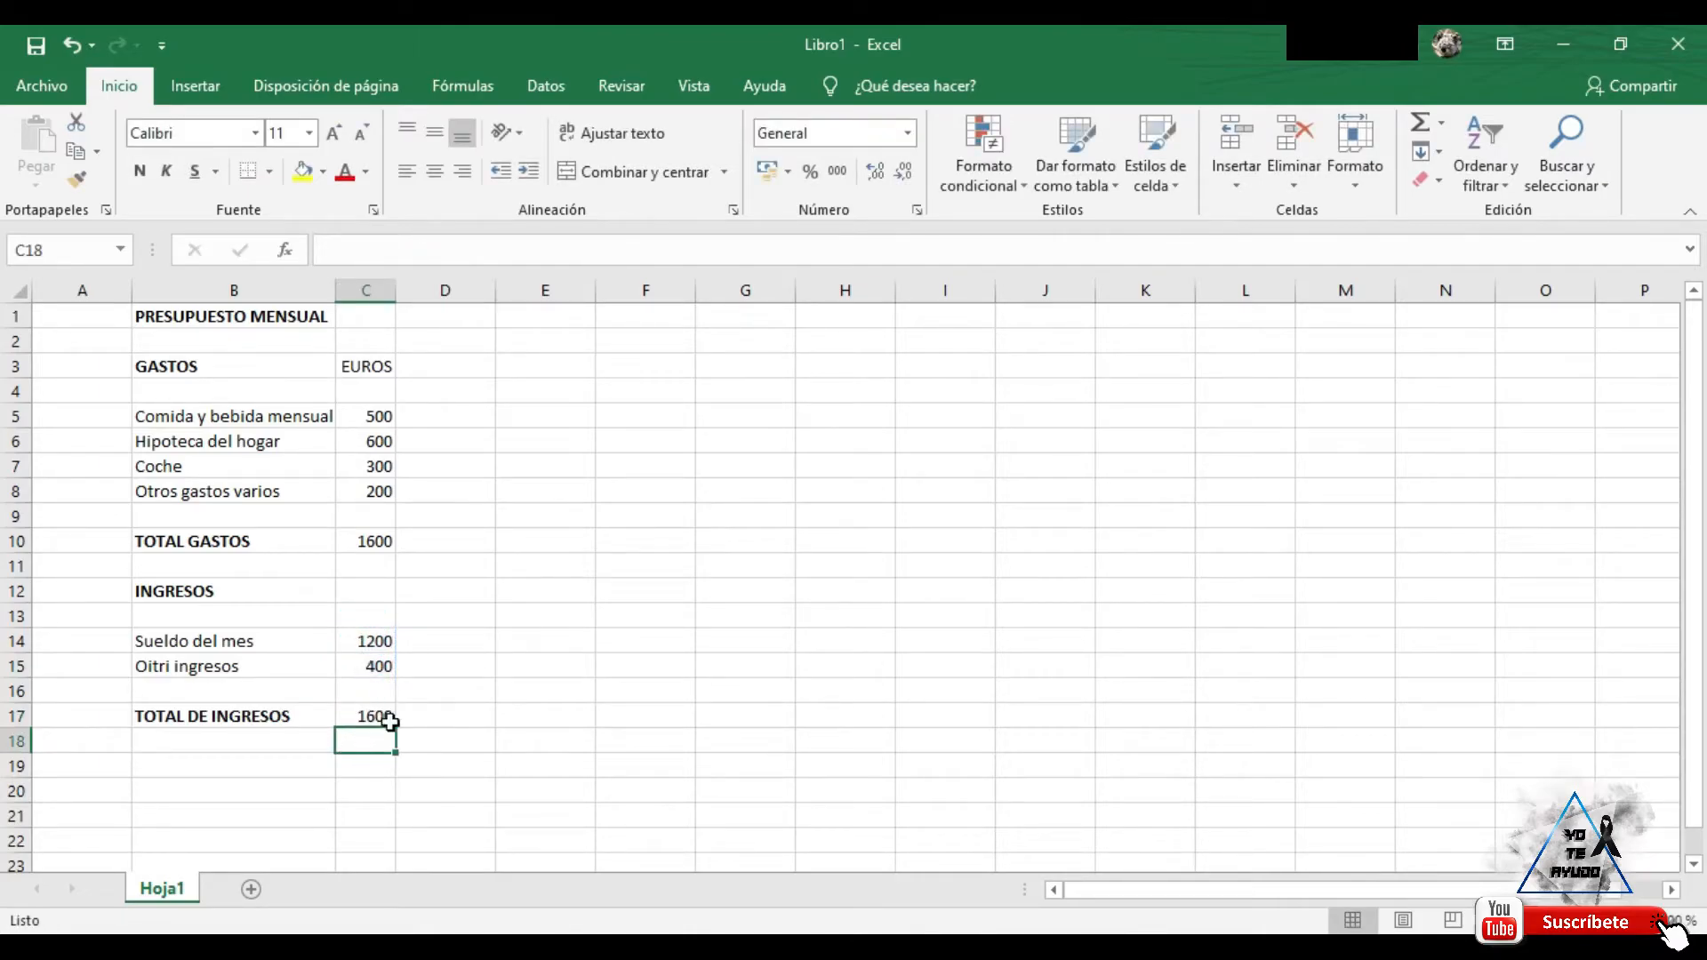
Enter the label CALCULO DE LA DIFERENCIA in B19 and widen column B to fit it
key(Down)
key(Left)
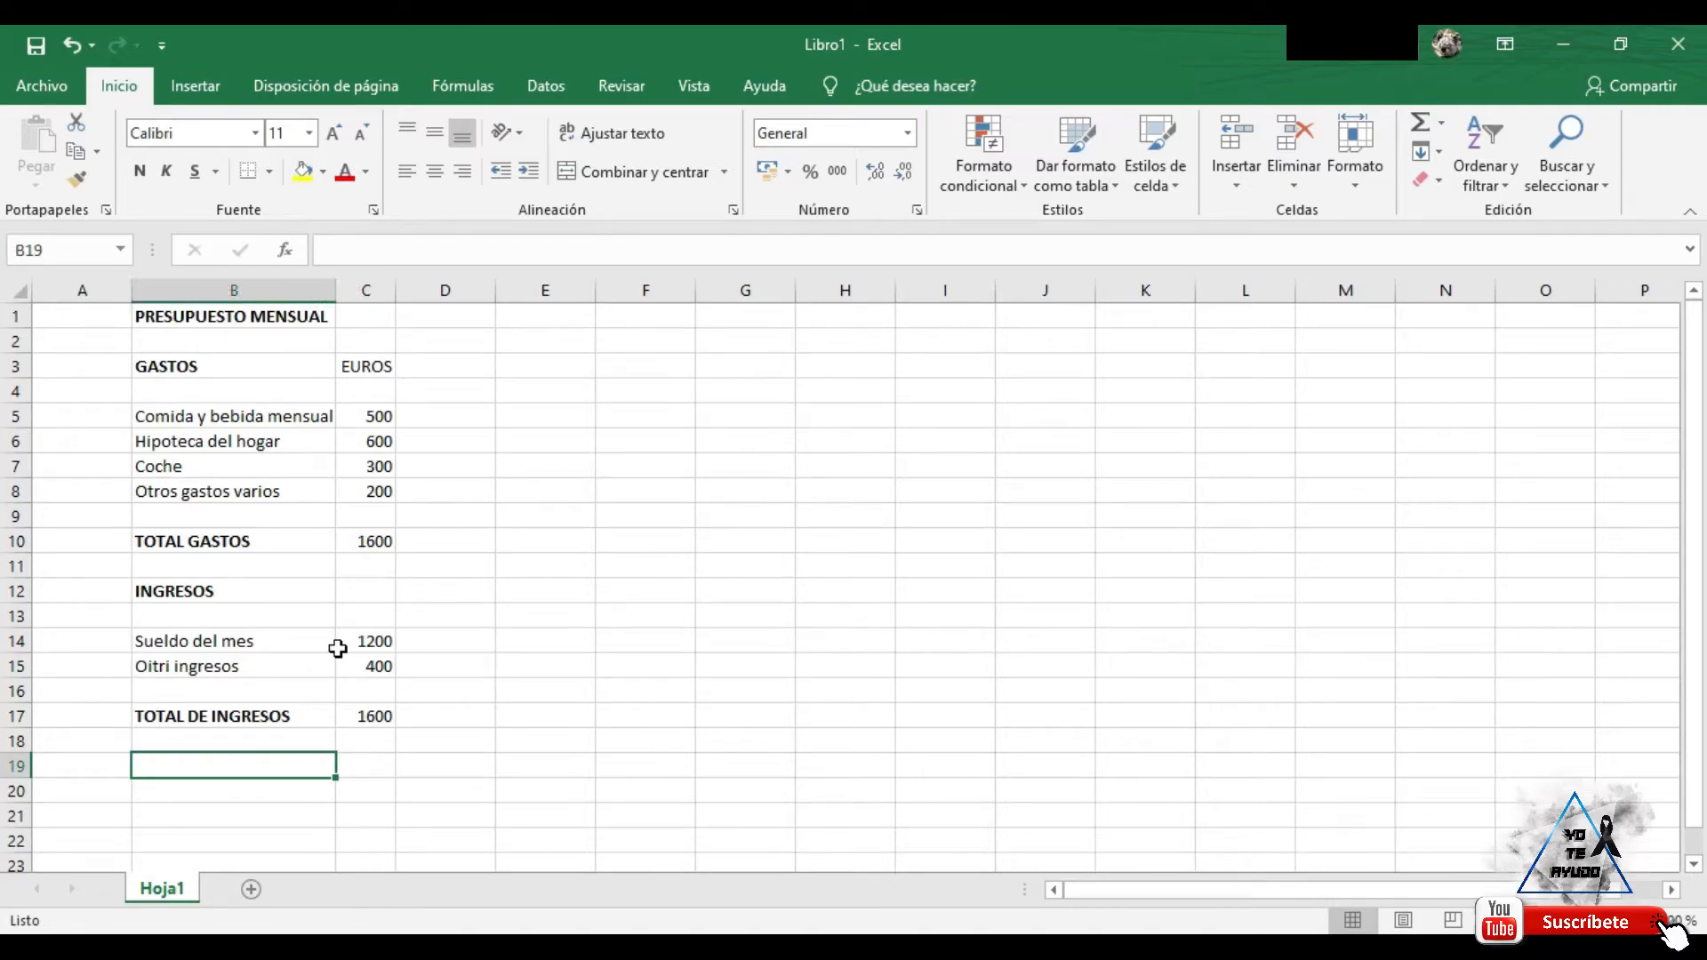
text(C)
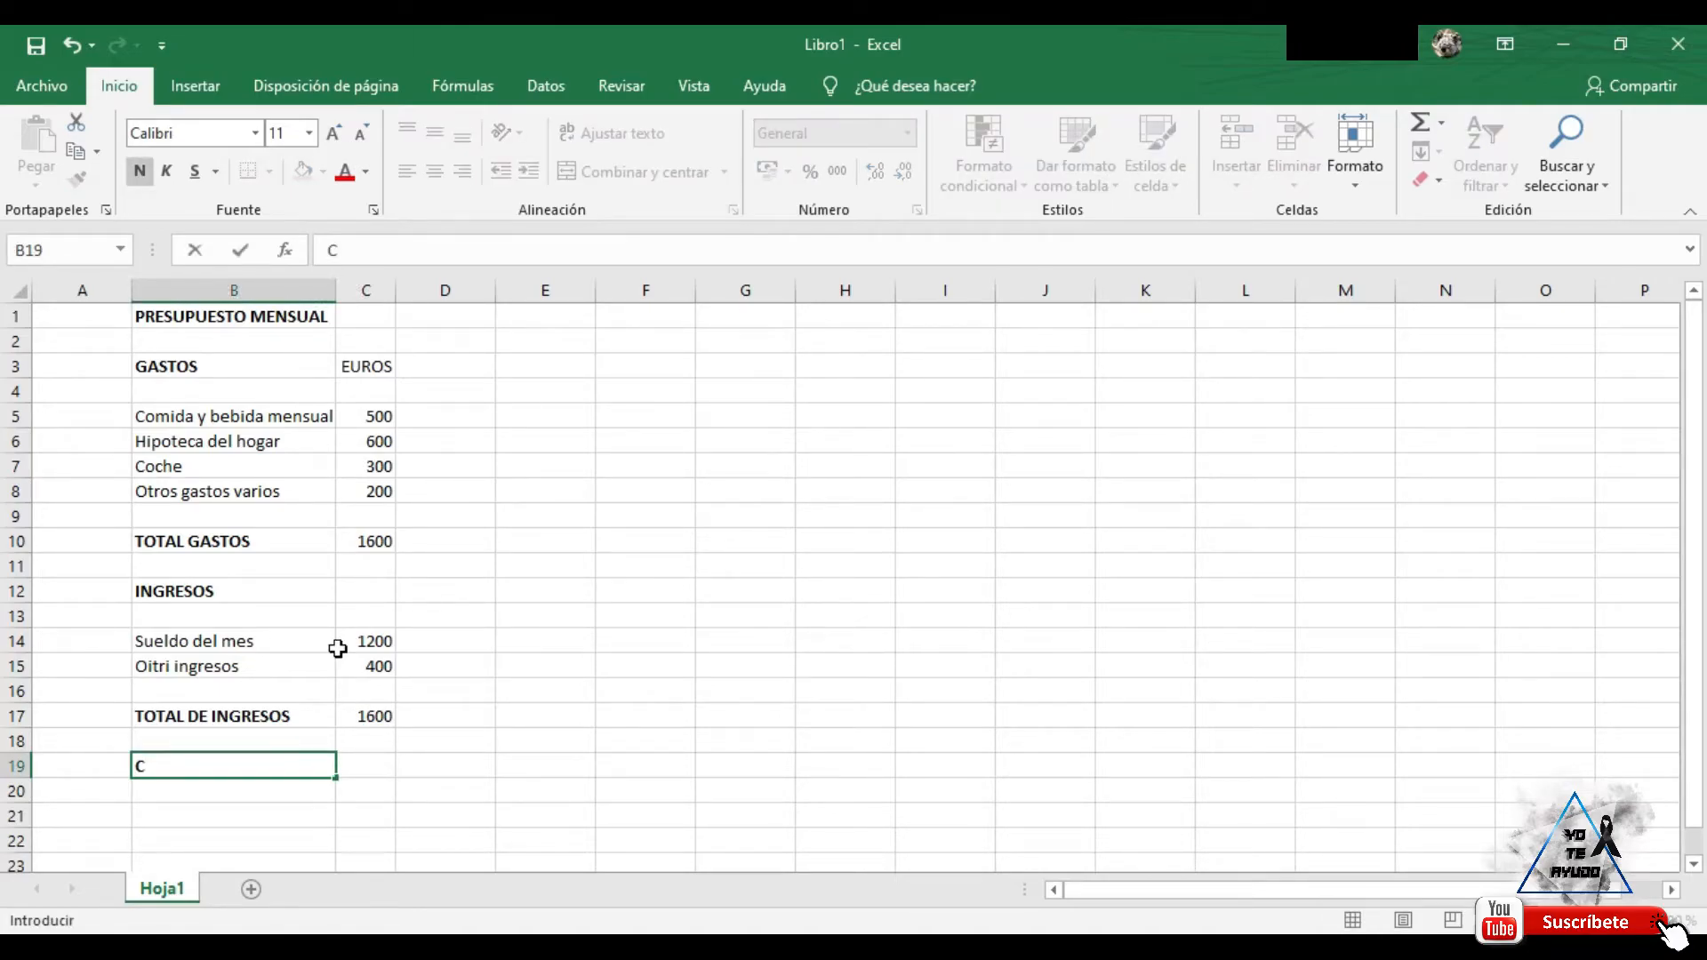
text(ALCULO DE LA )
text(DIRE)
key(BackSpace)
key(BackSpace)
text(GEREN)
key(BackSpace)
key(BackSpace)
key(BackSpace)
key(BackSpace)
key(BackSpace)
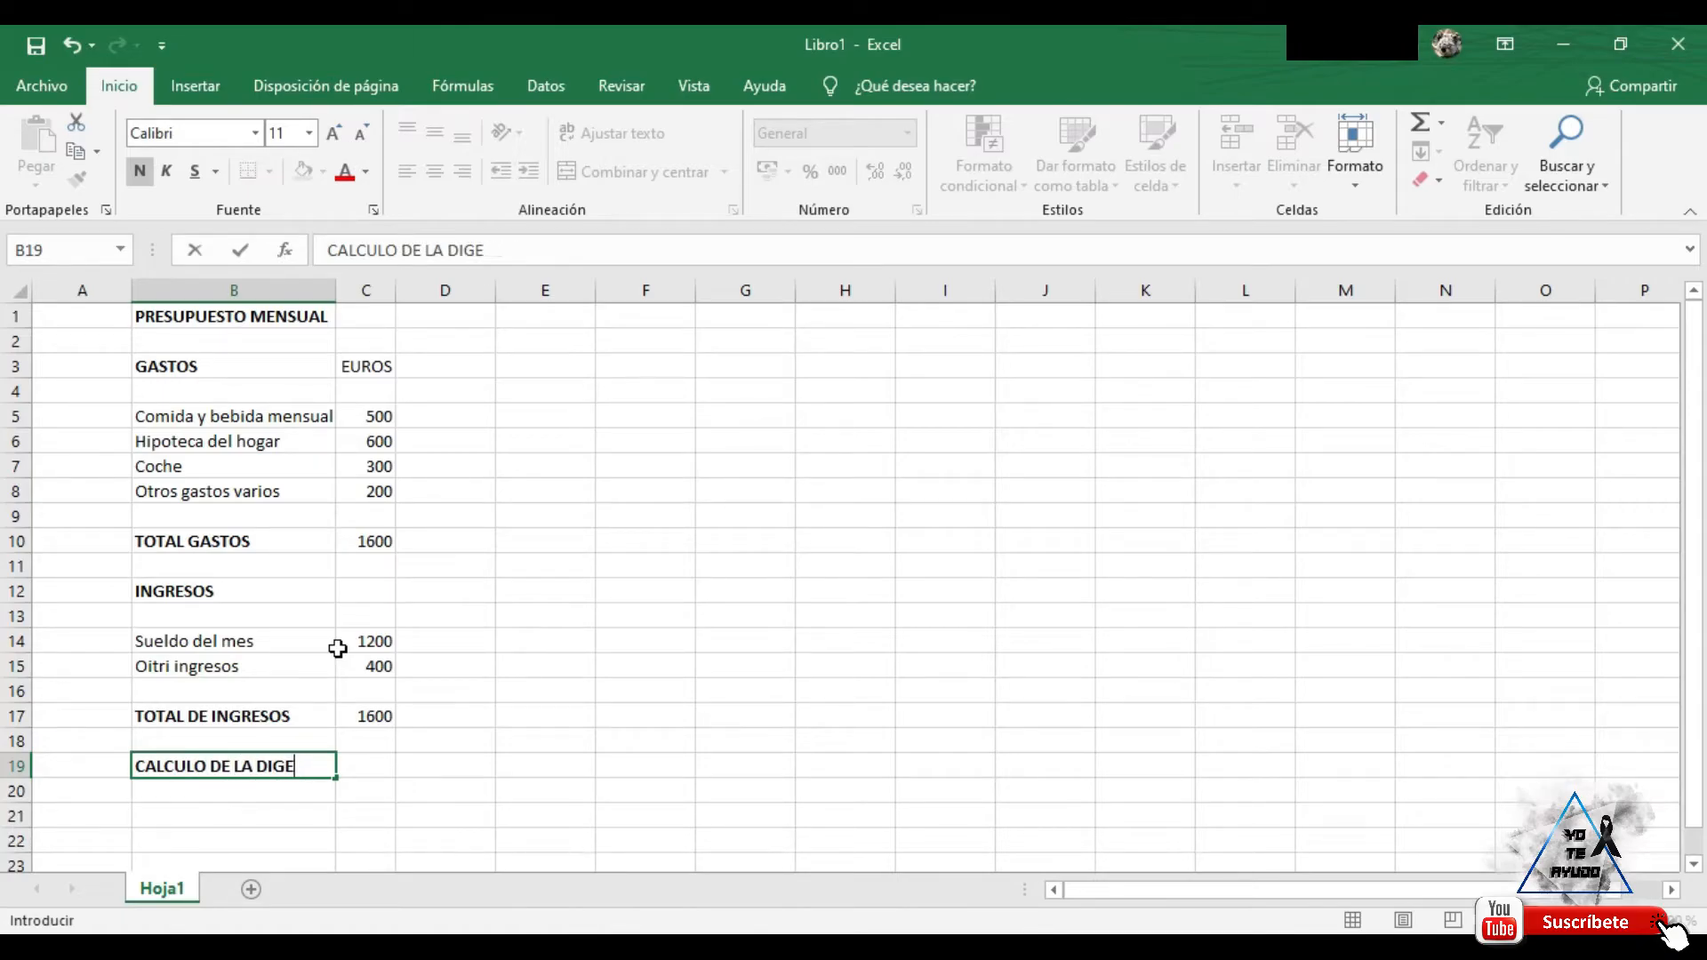
text(FERENCIA)
key(Return)
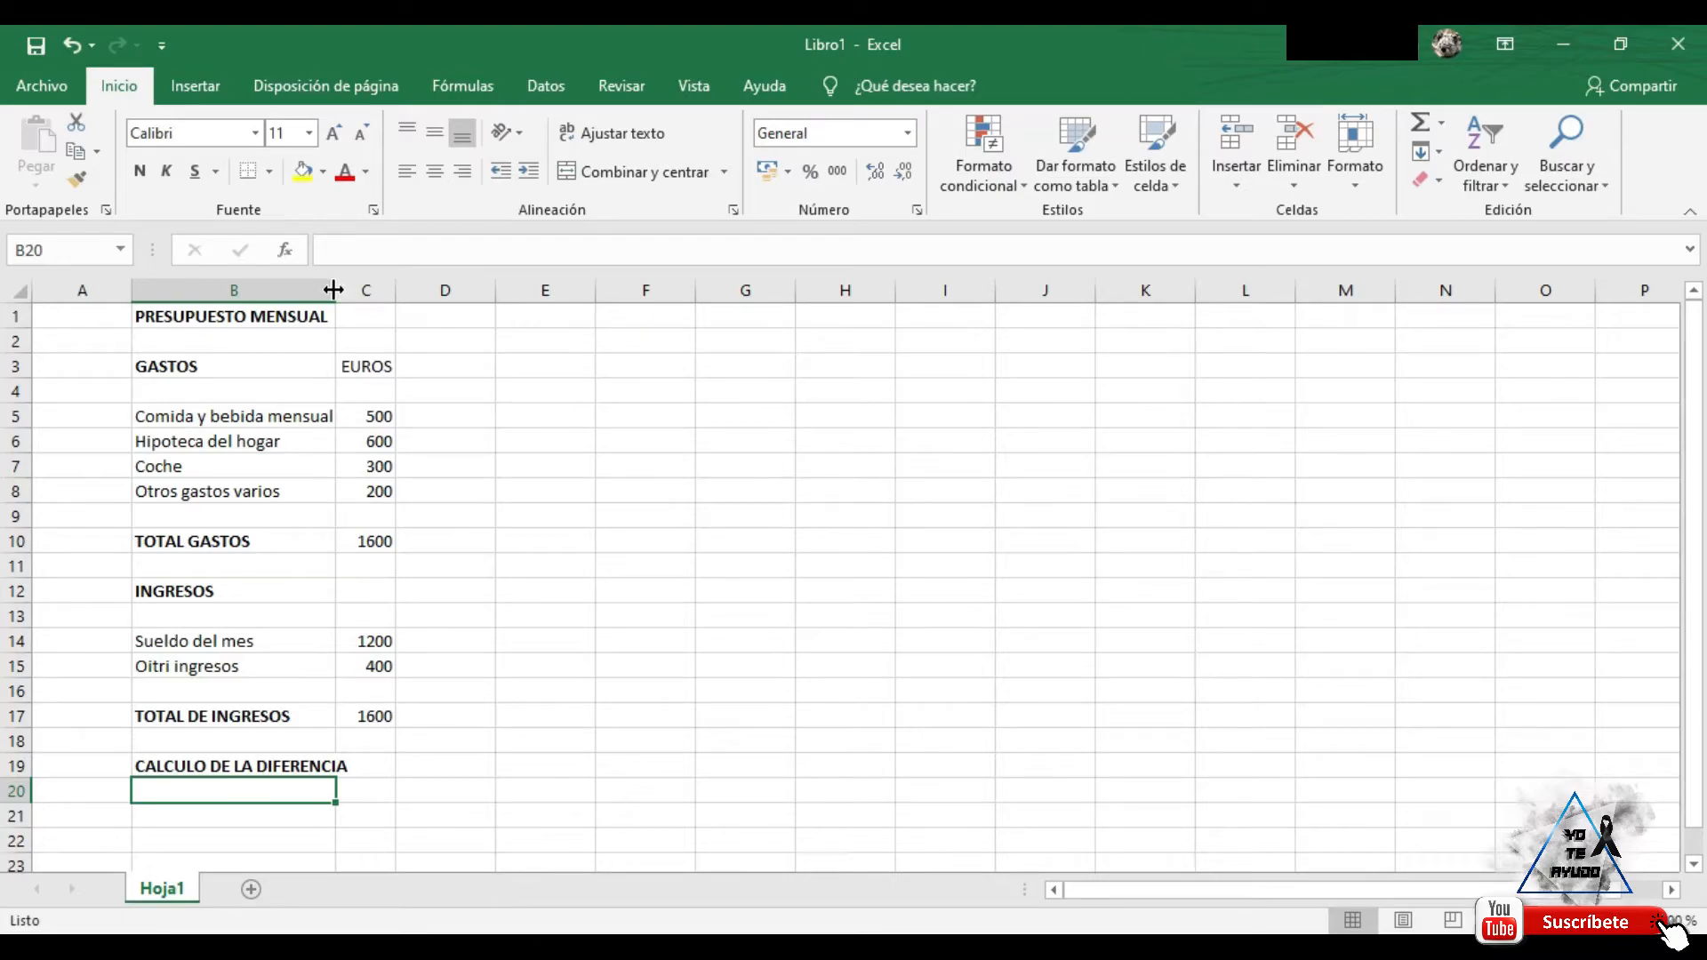
drag(333, 290, 354, 290)
Calculate the difference between total income and total expenses in C19 with =C17-C10
click(387, 765)
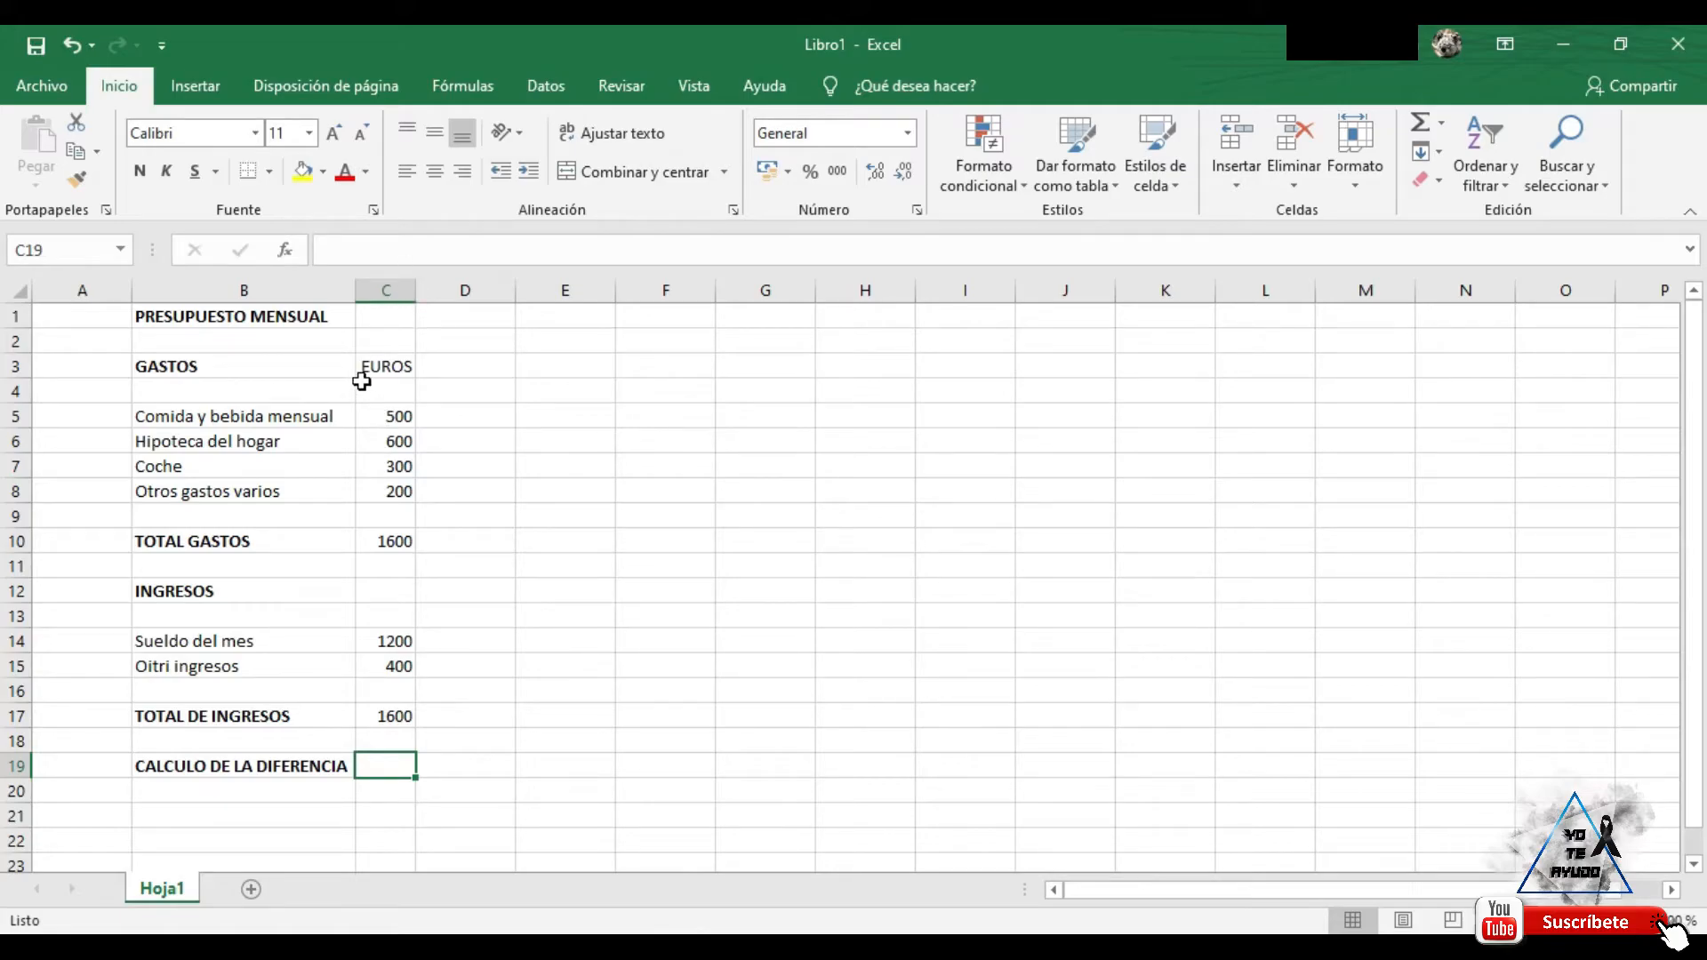
text(=)
click(387, 714)
text(-)
click(395, 542)
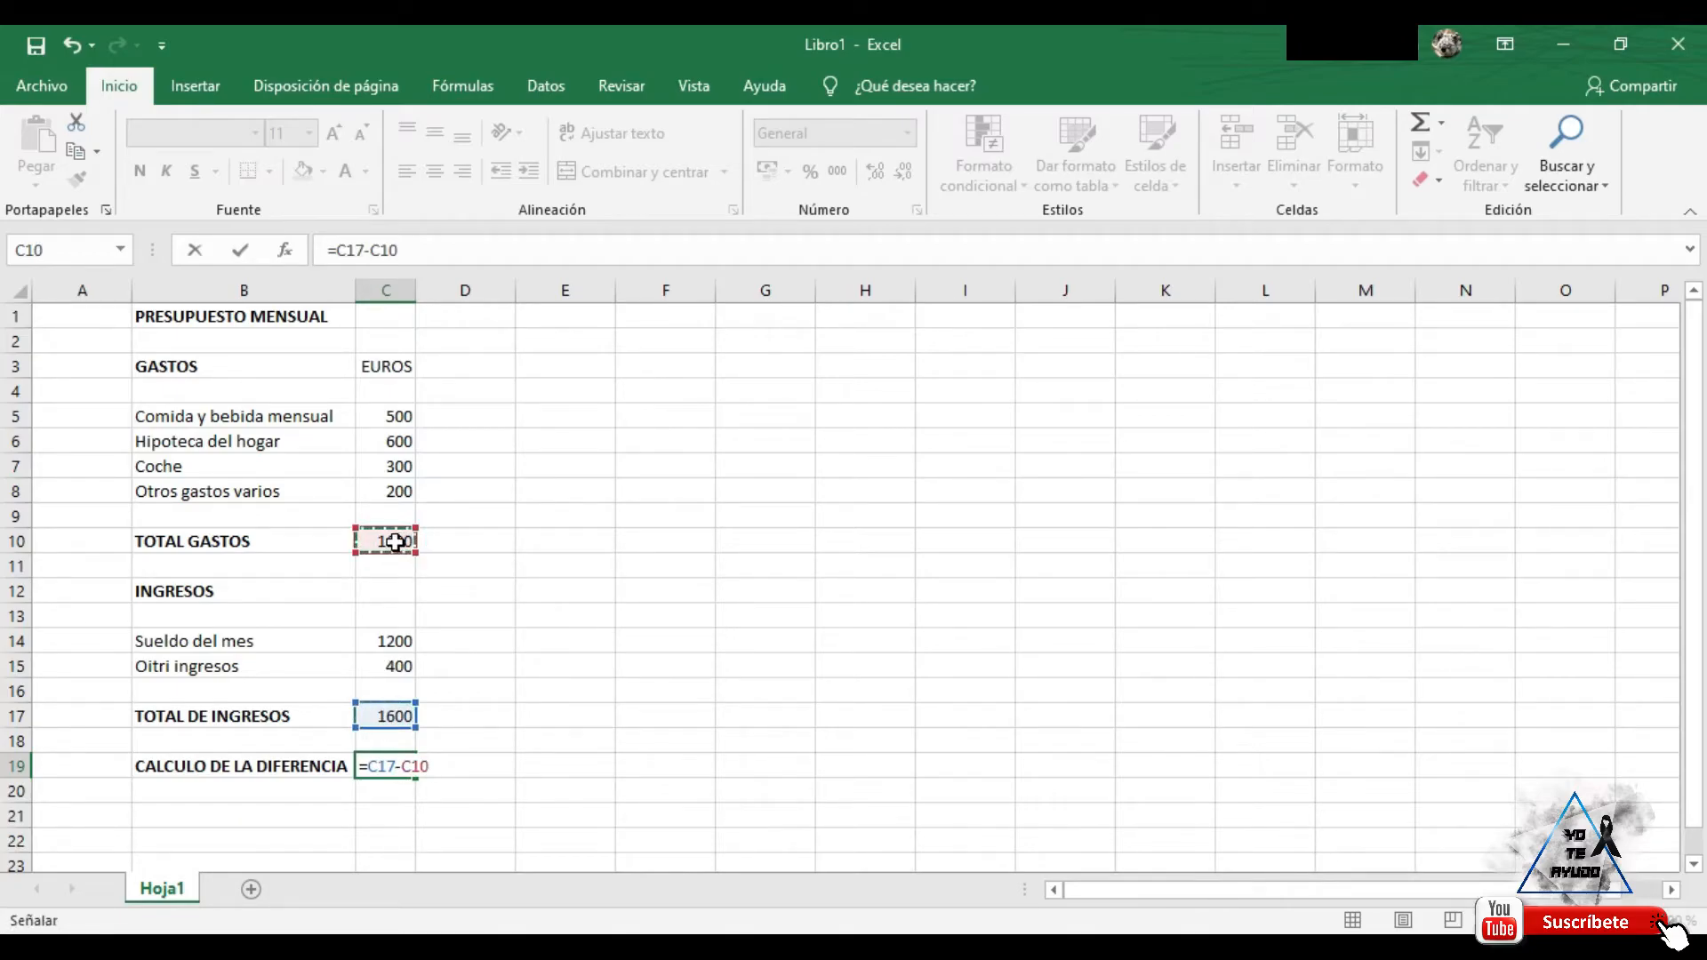
key(Return)
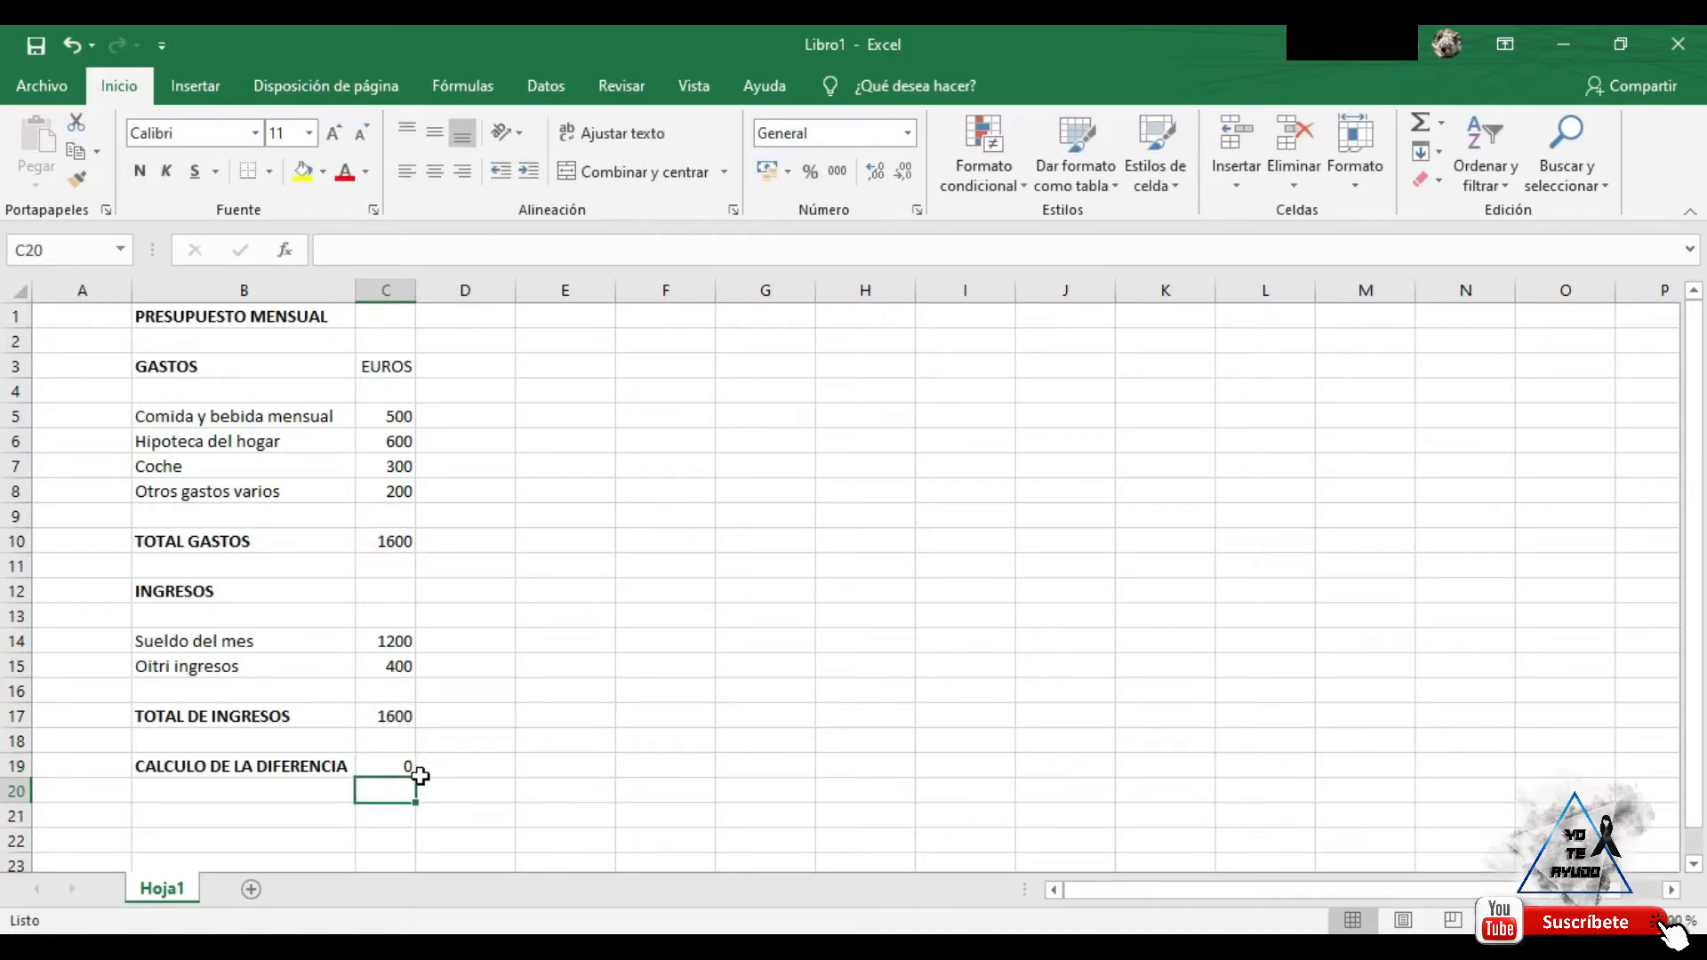
Clear the existing difference formula from C19
click(394, 763)
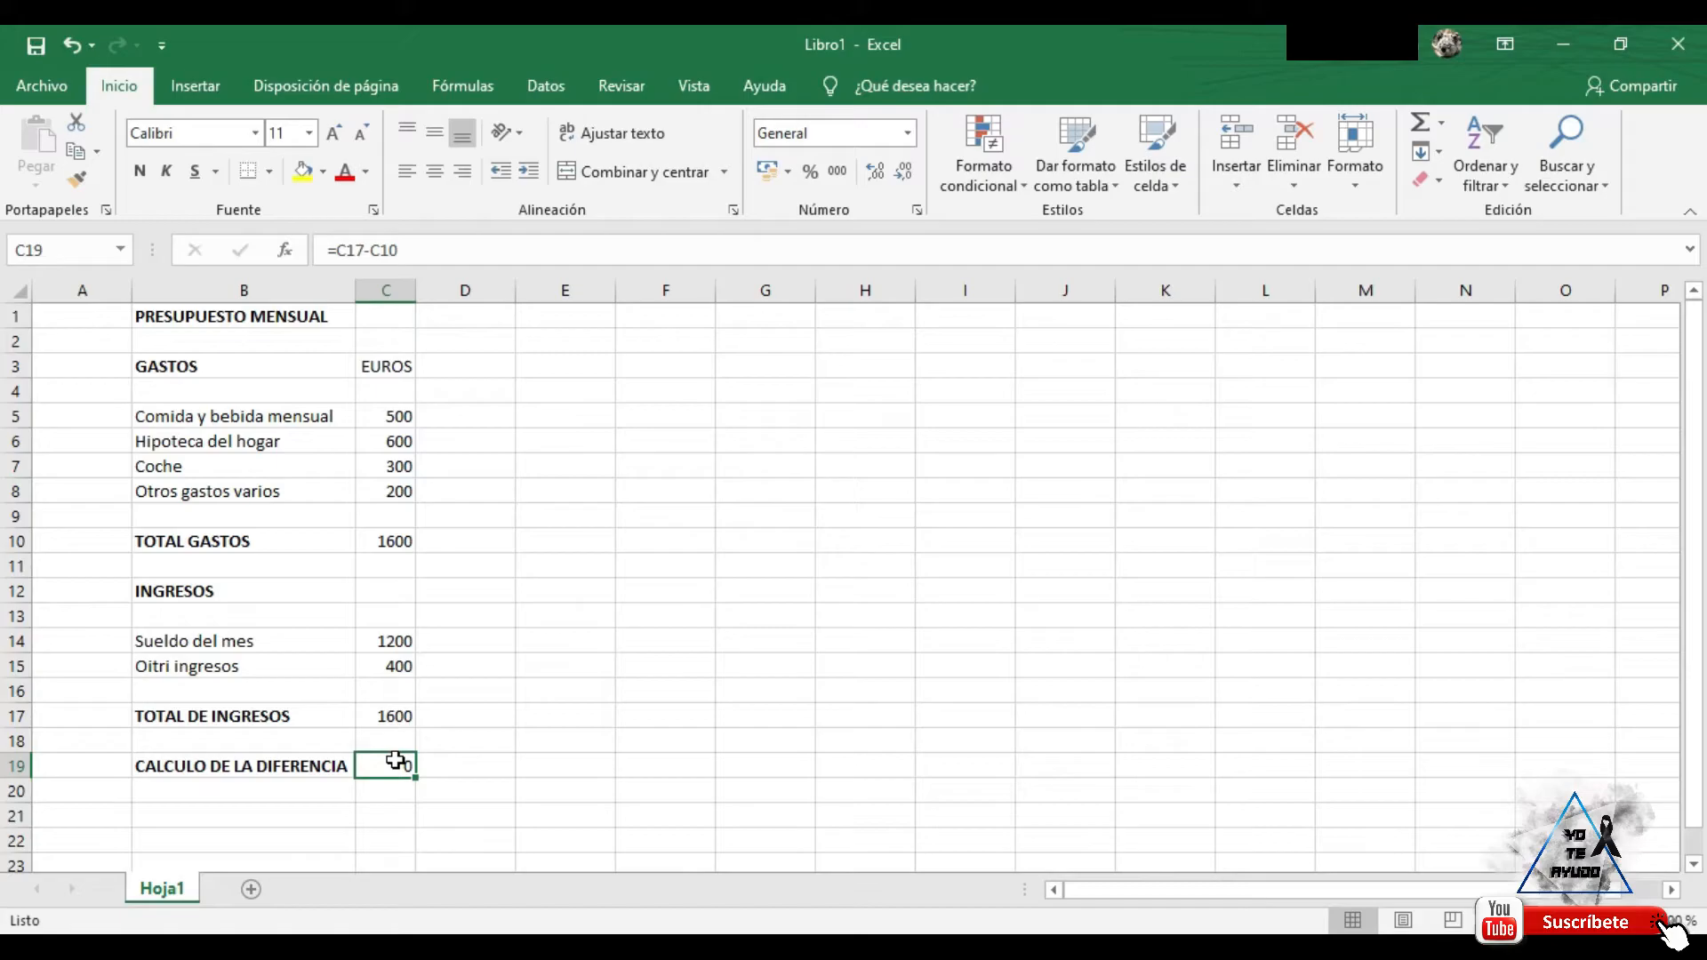
double_click(396, 761)
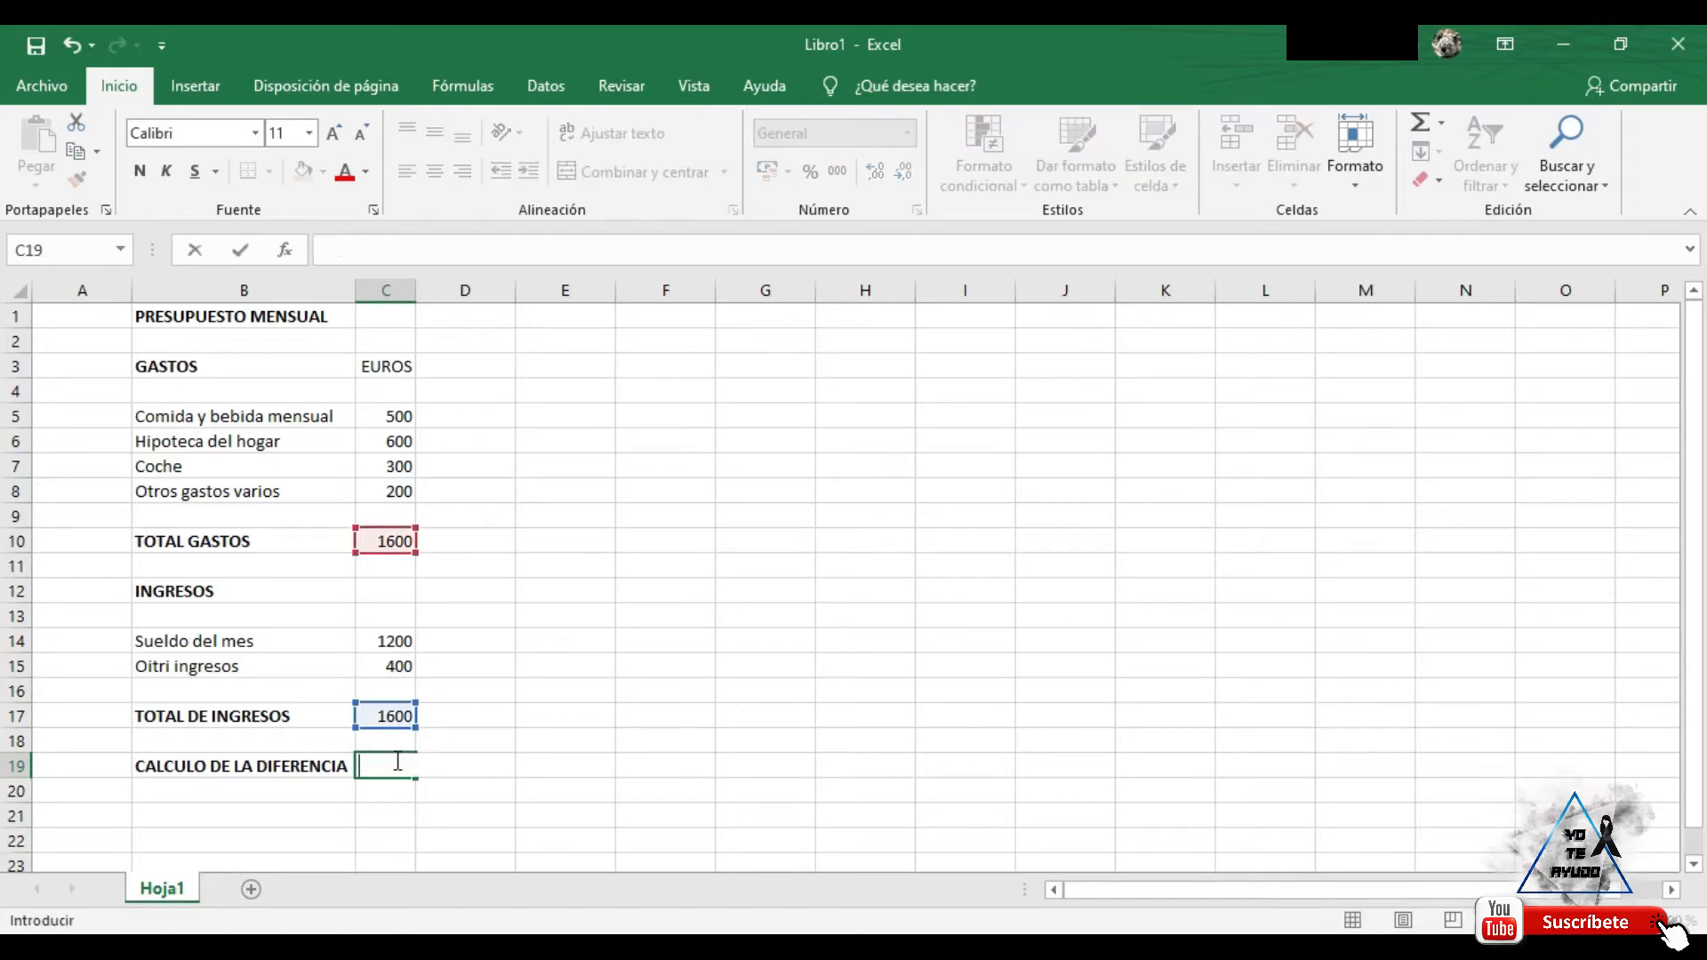
key(Escape)
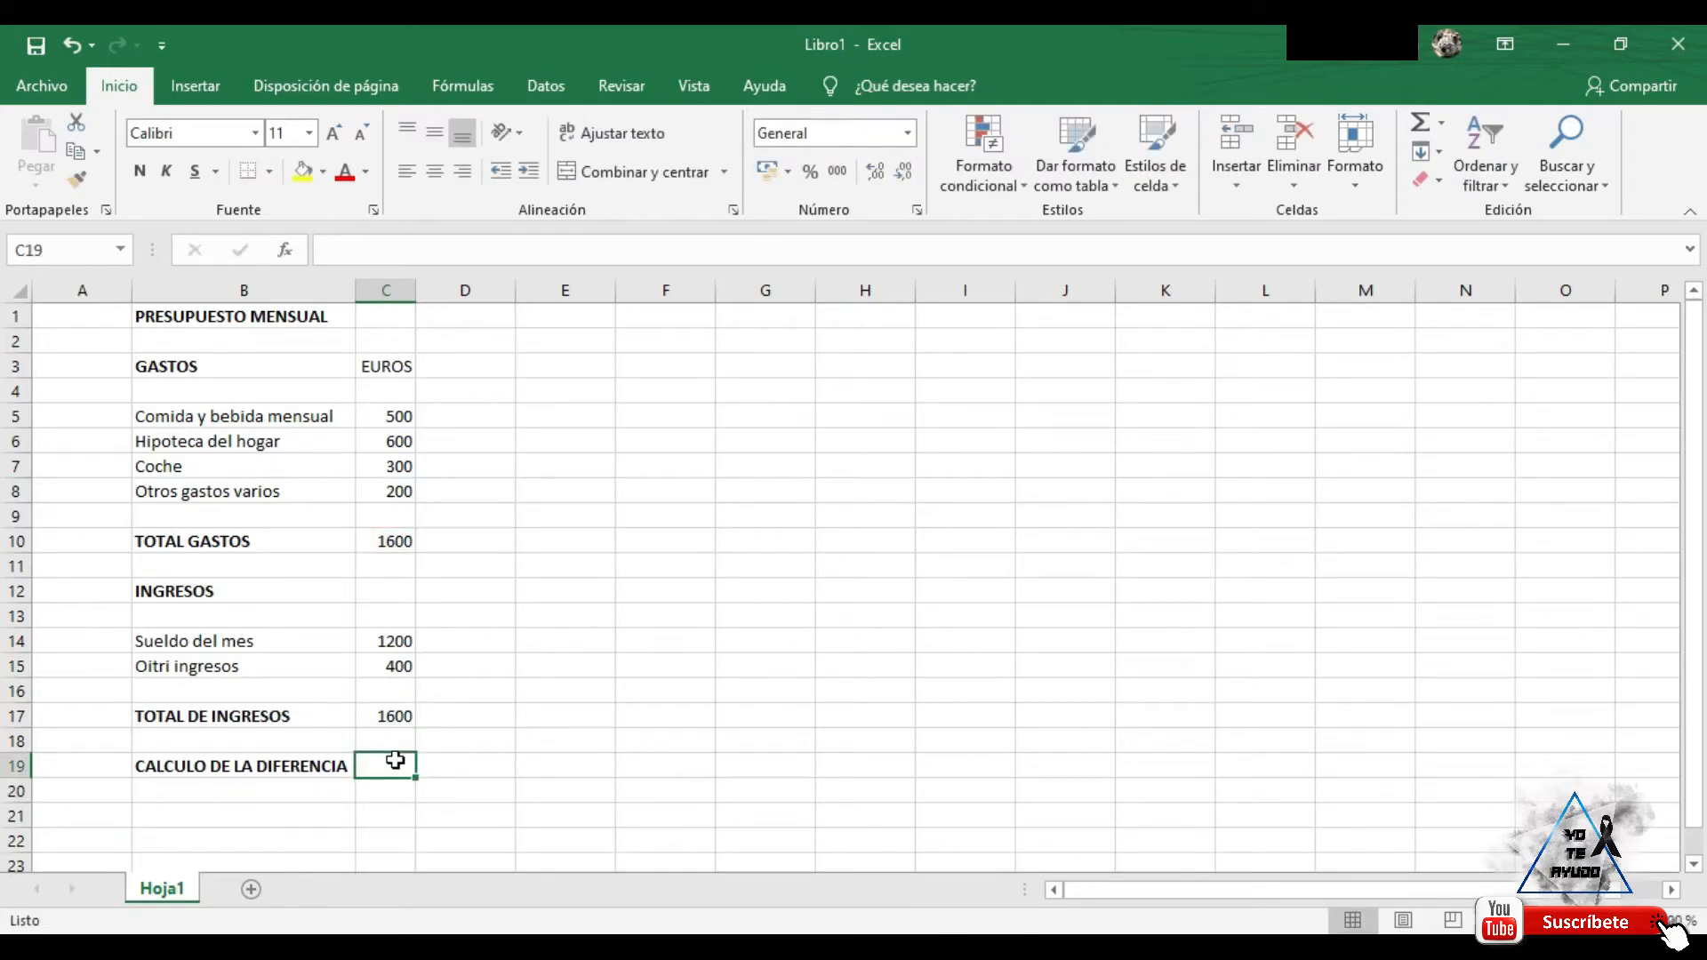
Try to calculate the difference in C19 by subtracting a SUMA of the income cells from SUMA(C5:C8), and clear the cell
text(=S)
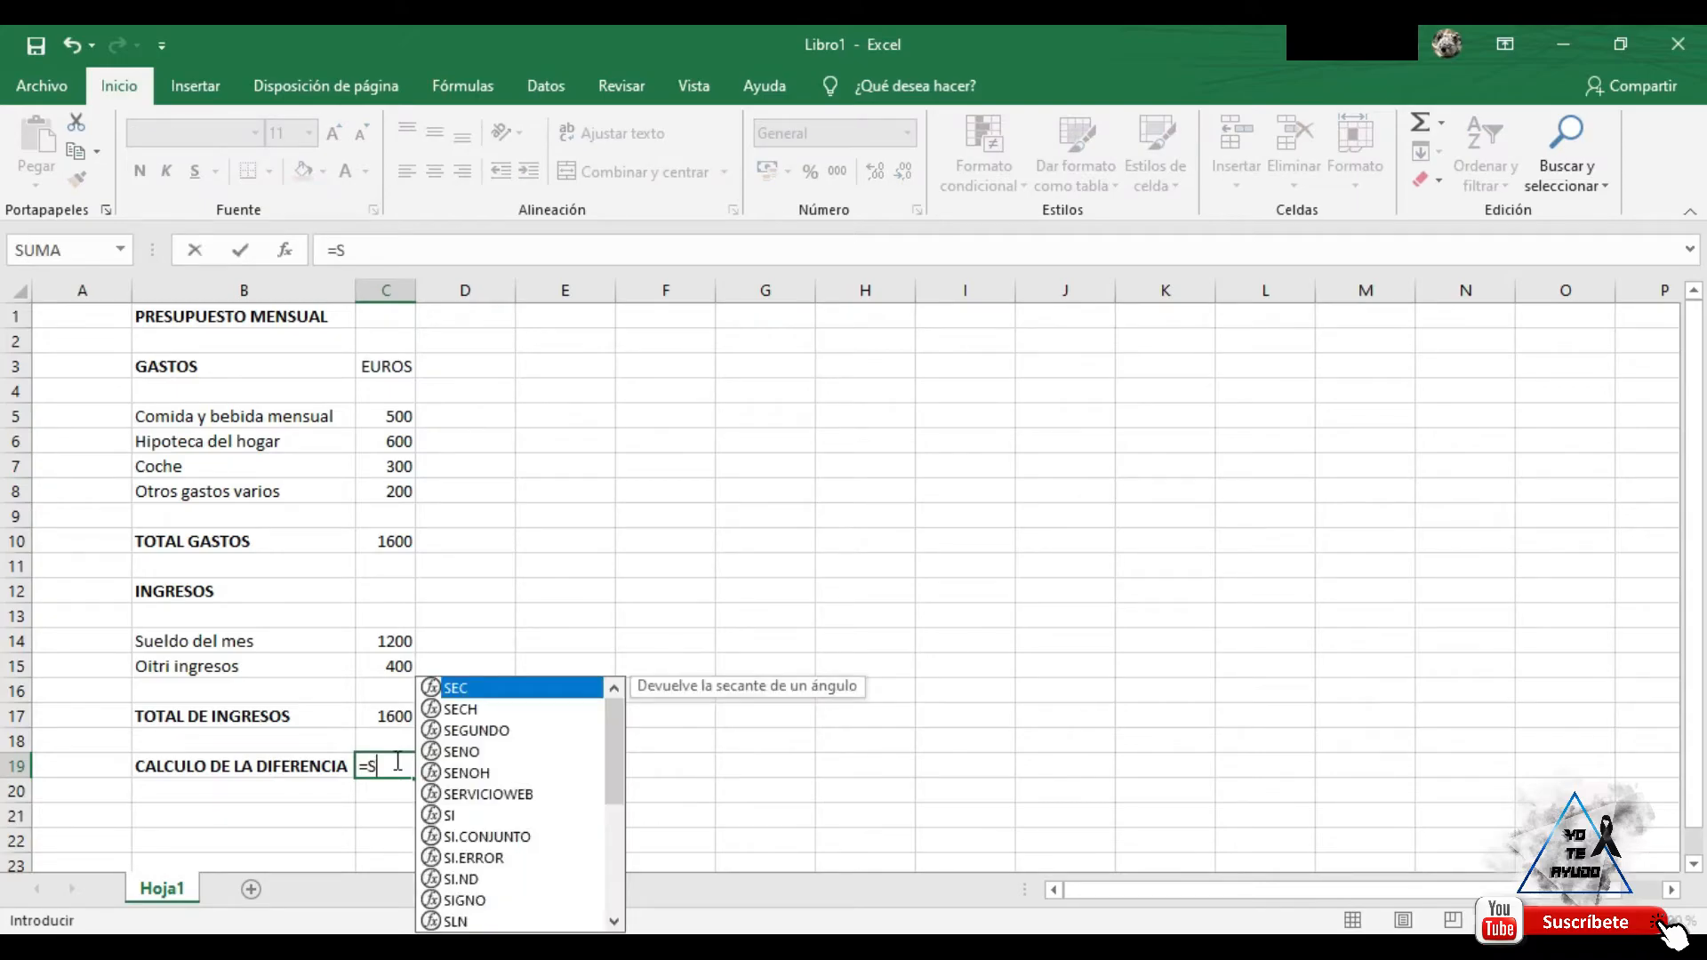
text(UMA()
drag(399, 416, 383, 485)
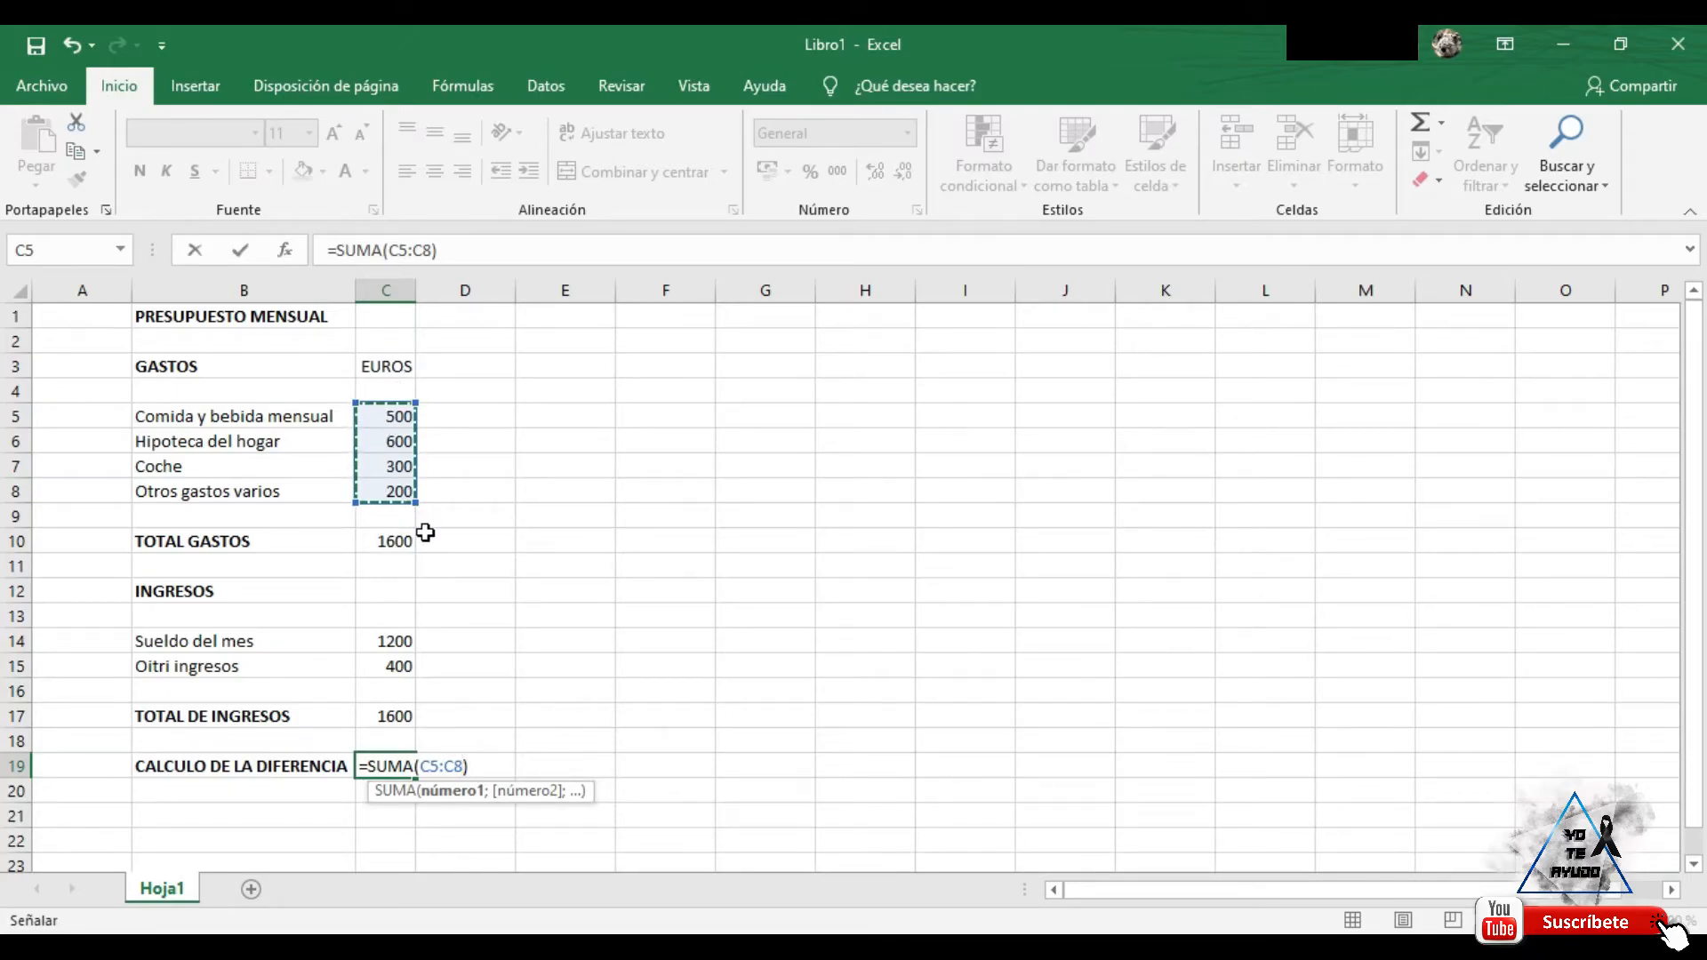
click(469, 263)
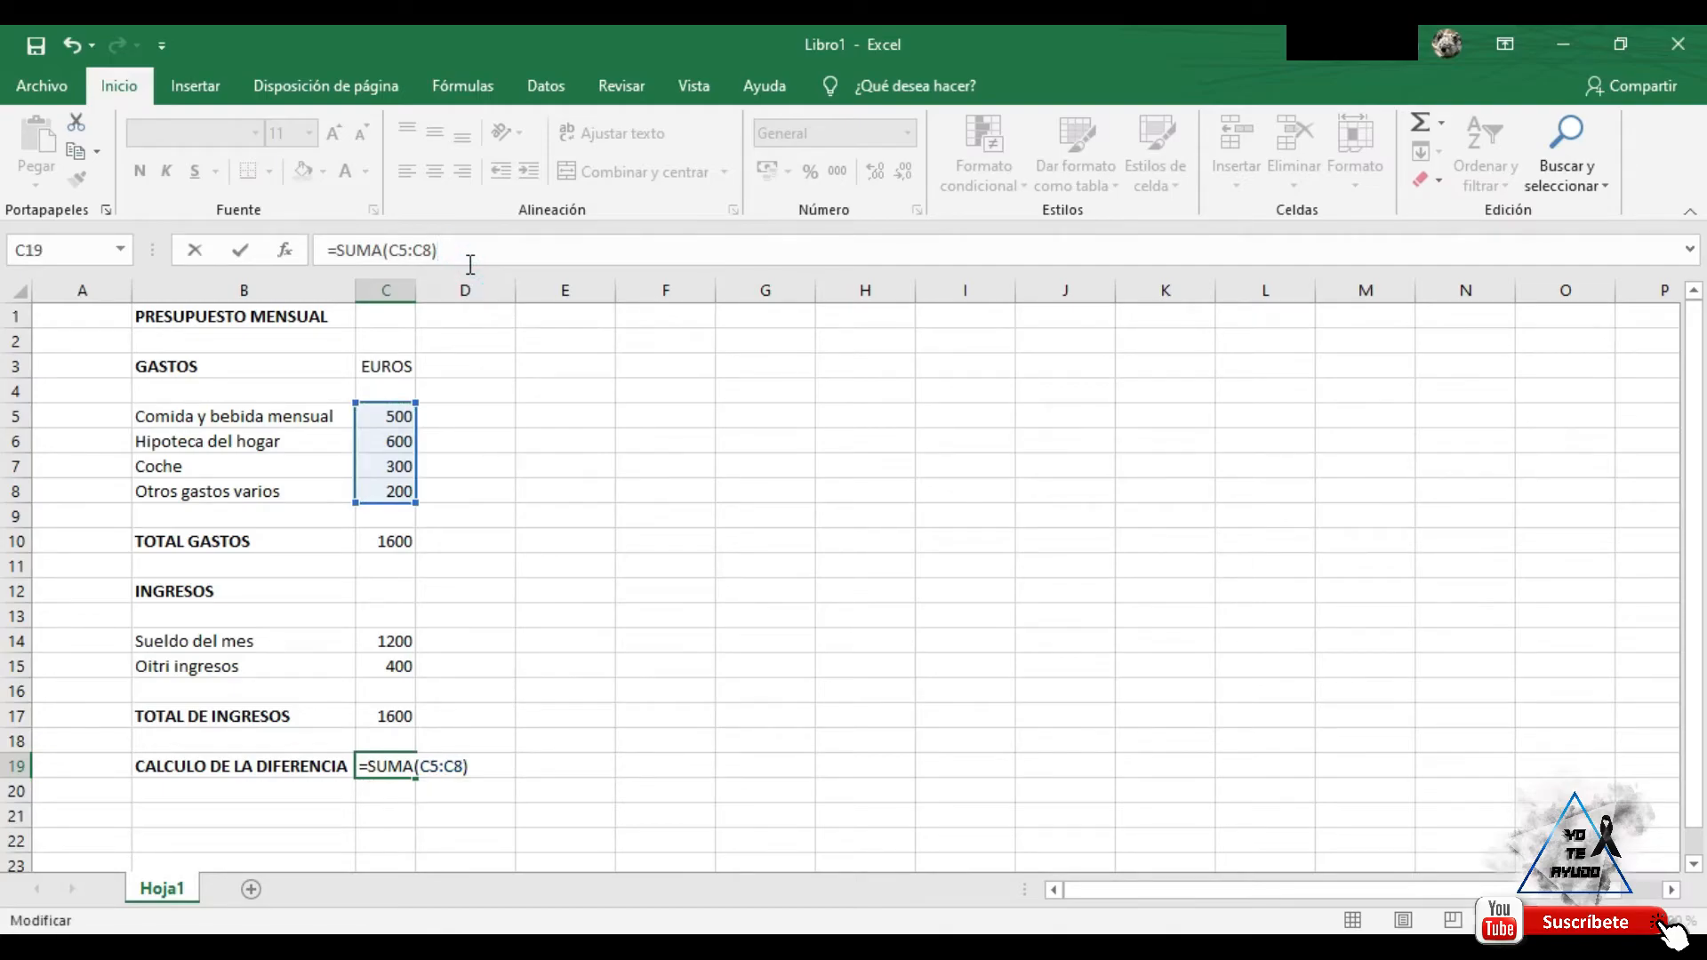
text(-SUMA)
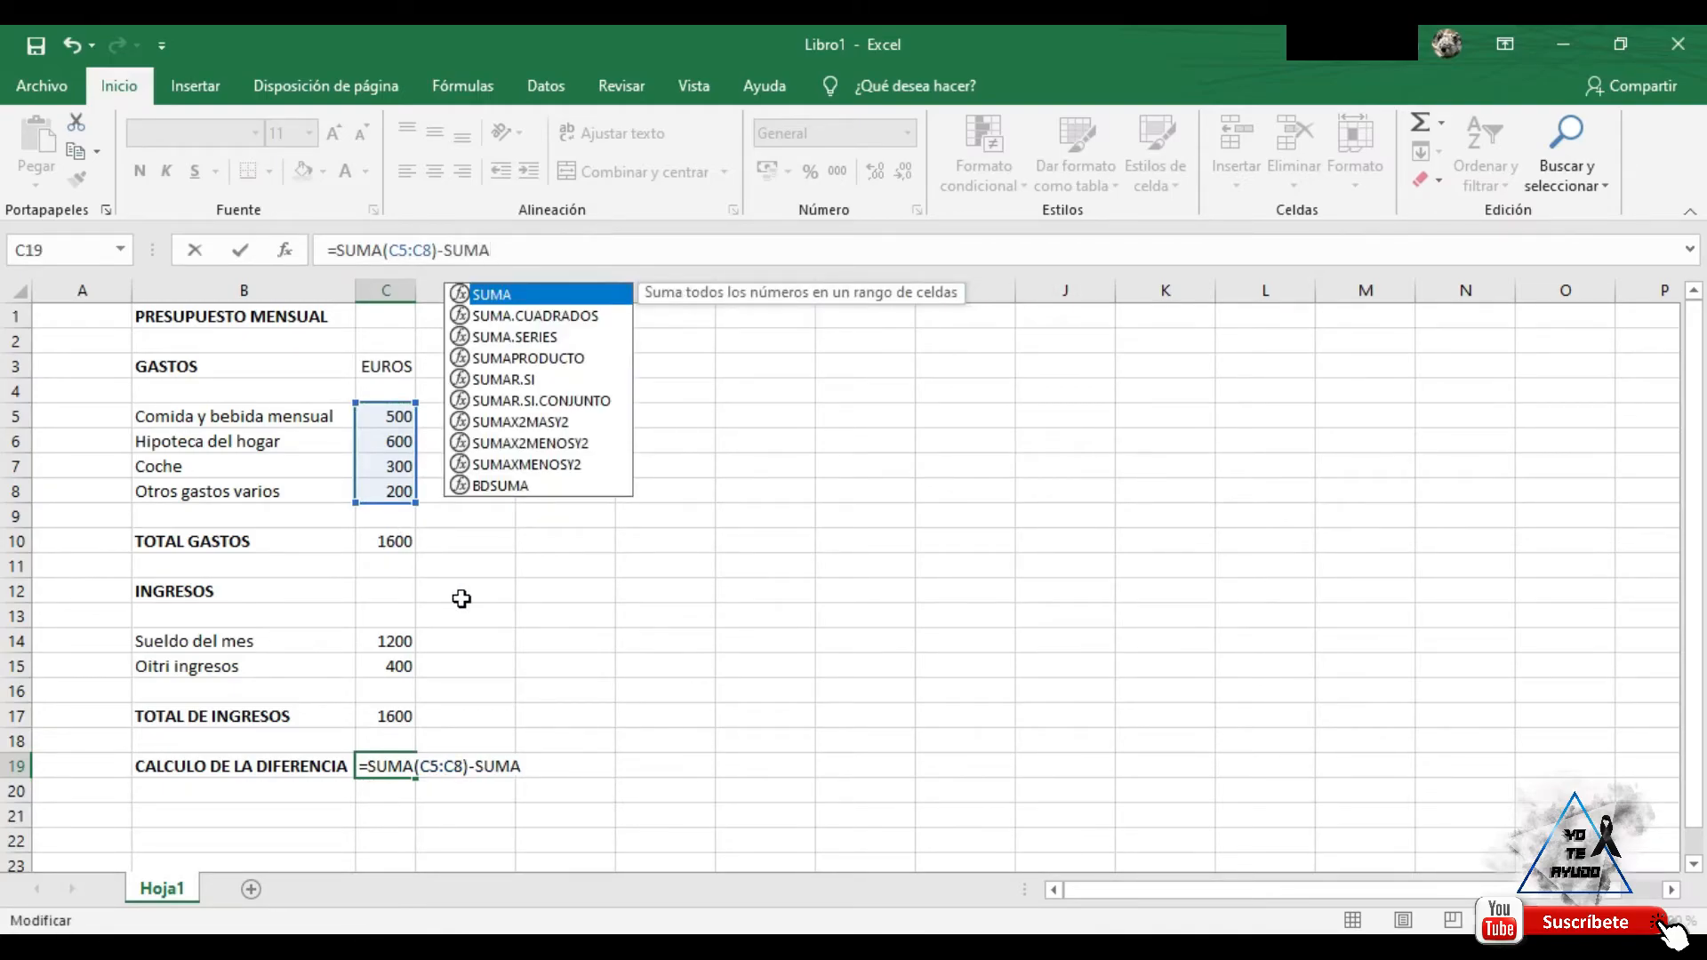
drag(389, 637, 377, 665)
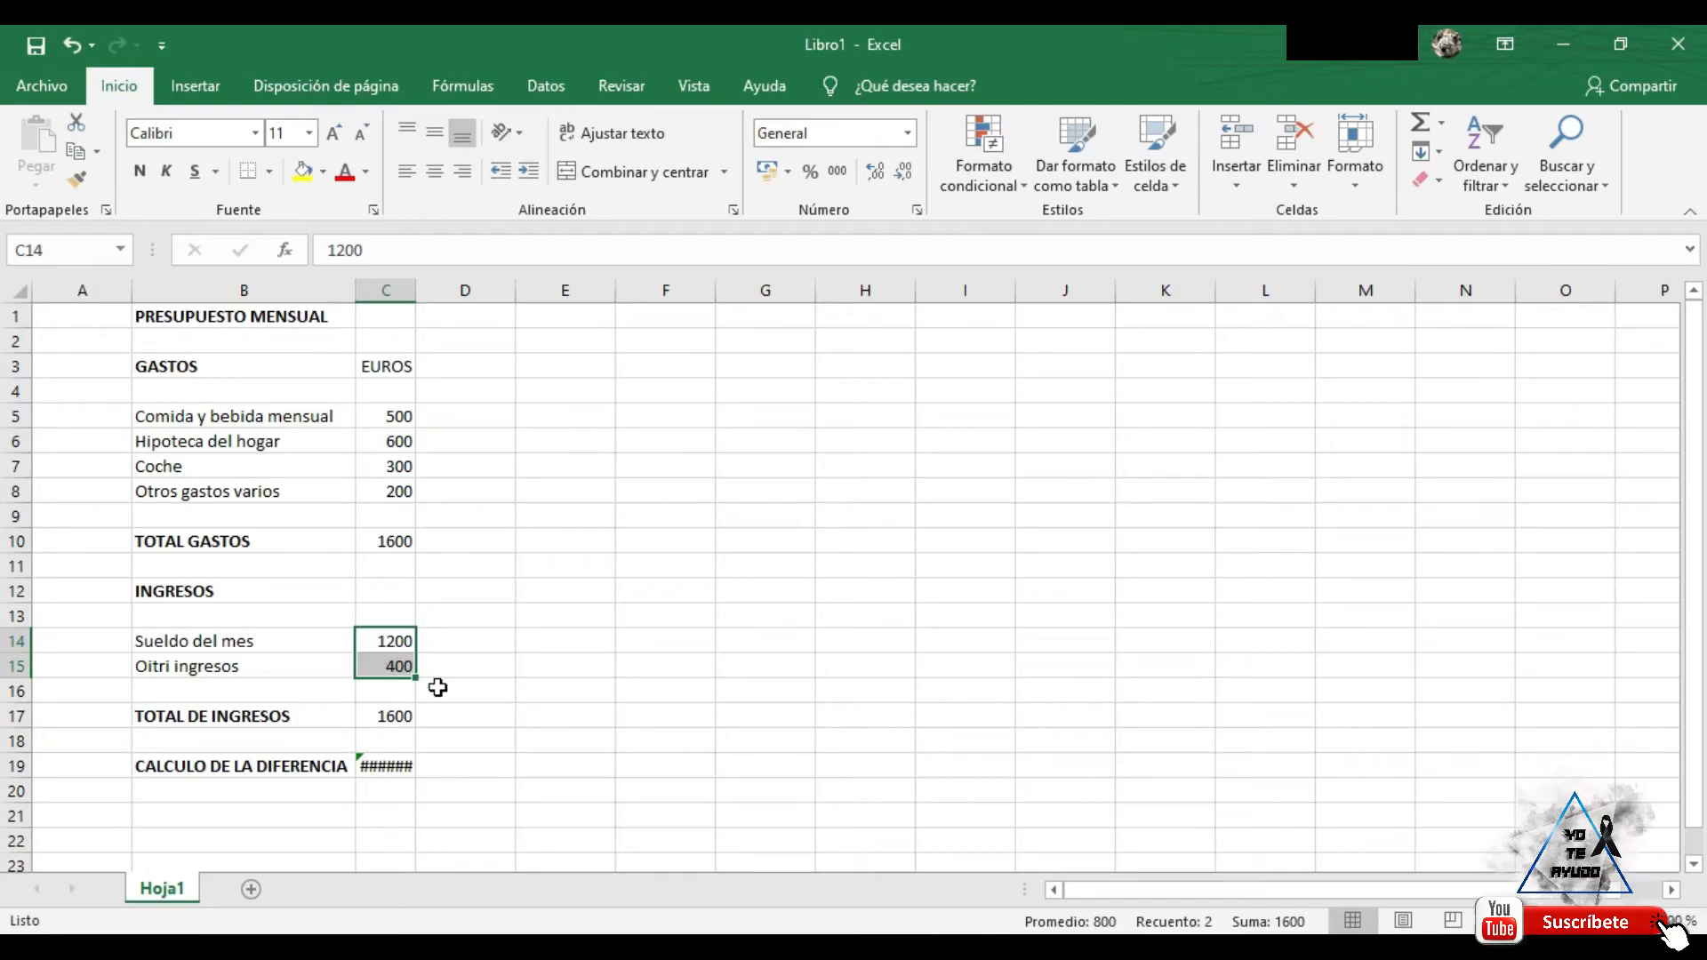
click(397, 760)
key(Delete)
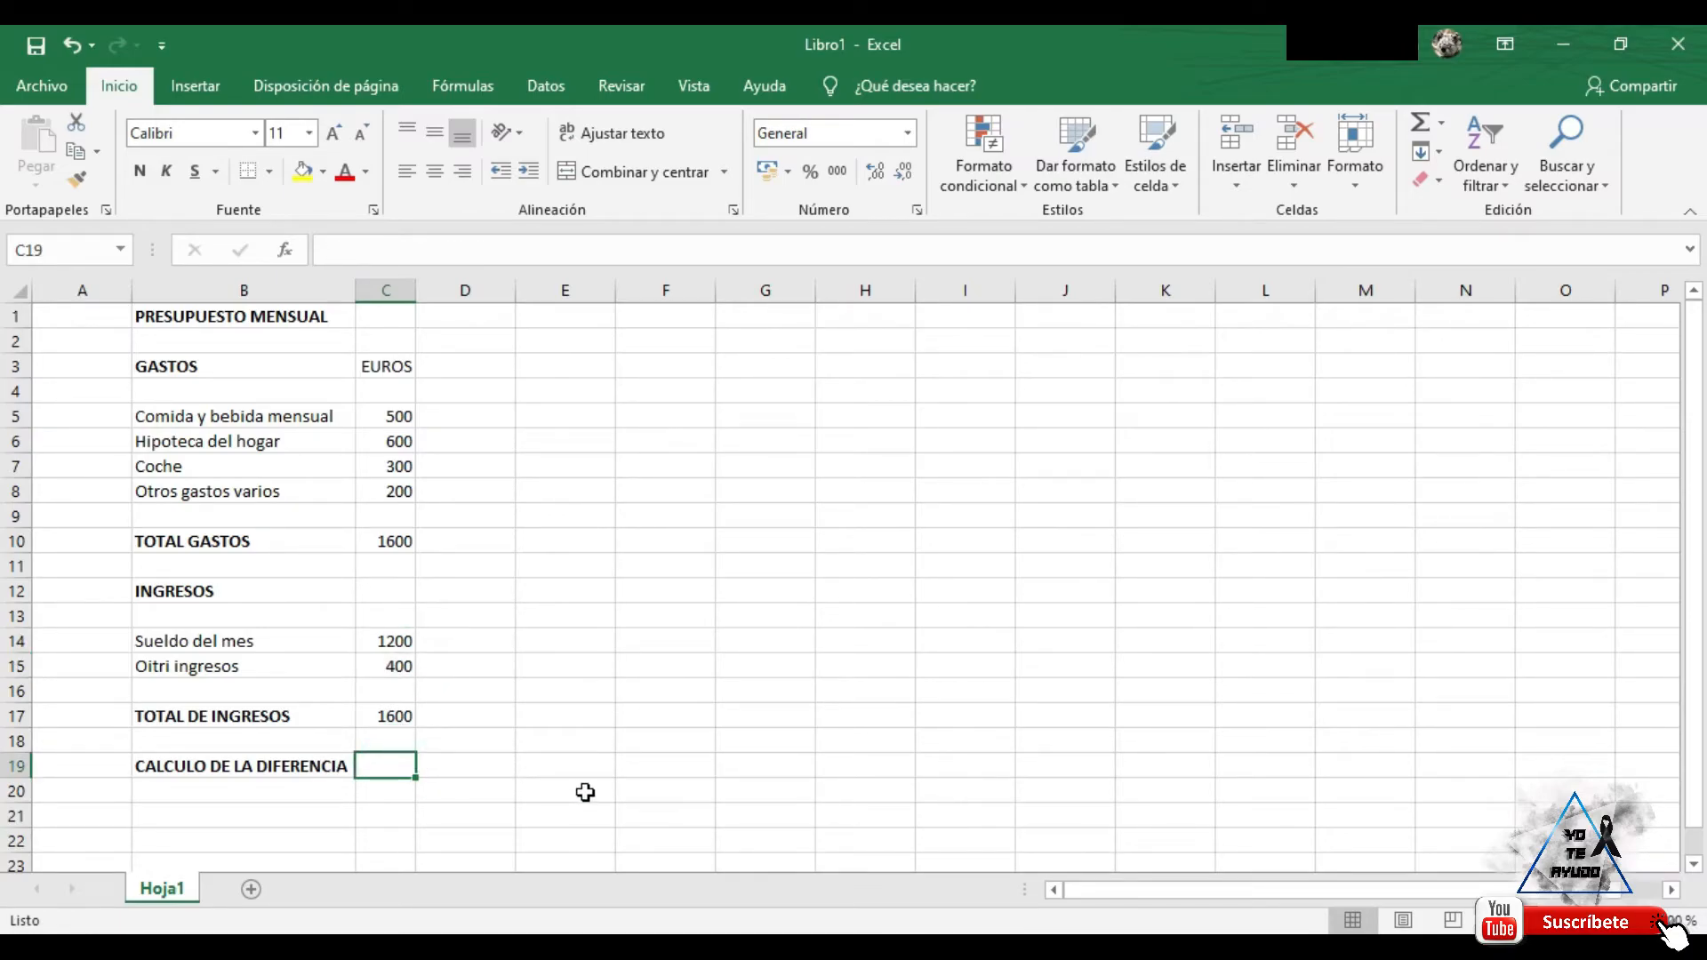
Try to start the C19 formula with SUMA of the income amounts in C14:C15, and undo the entry
click(375, 253)
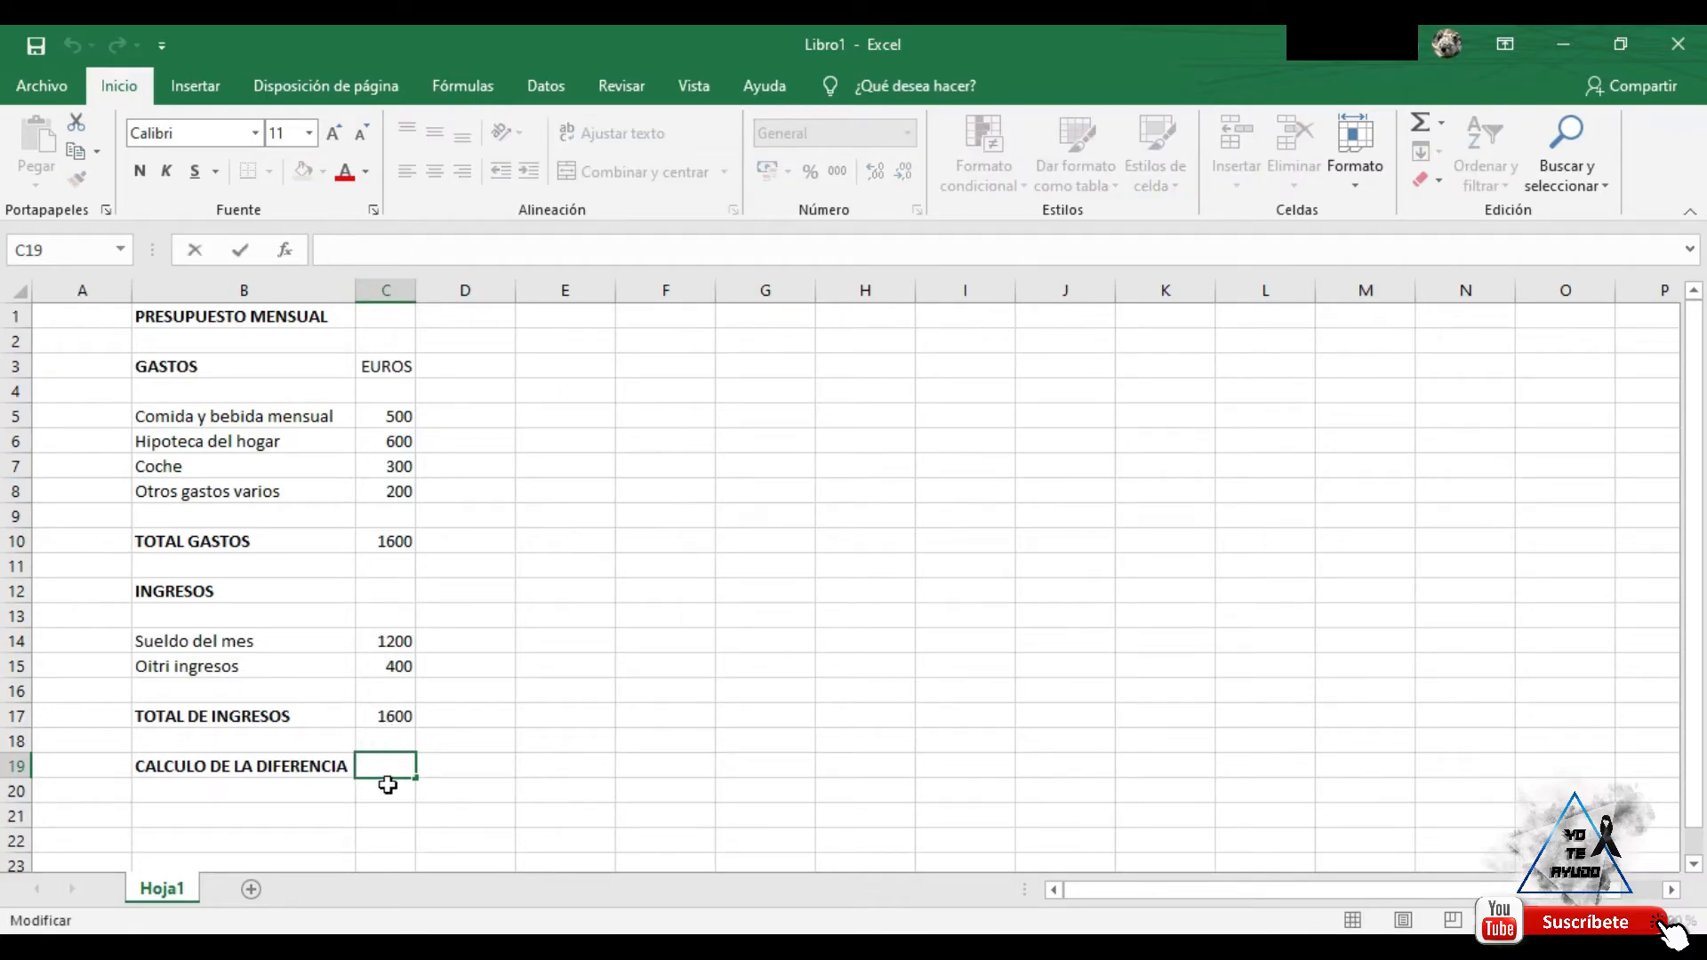
click(340, 247)
text(=)
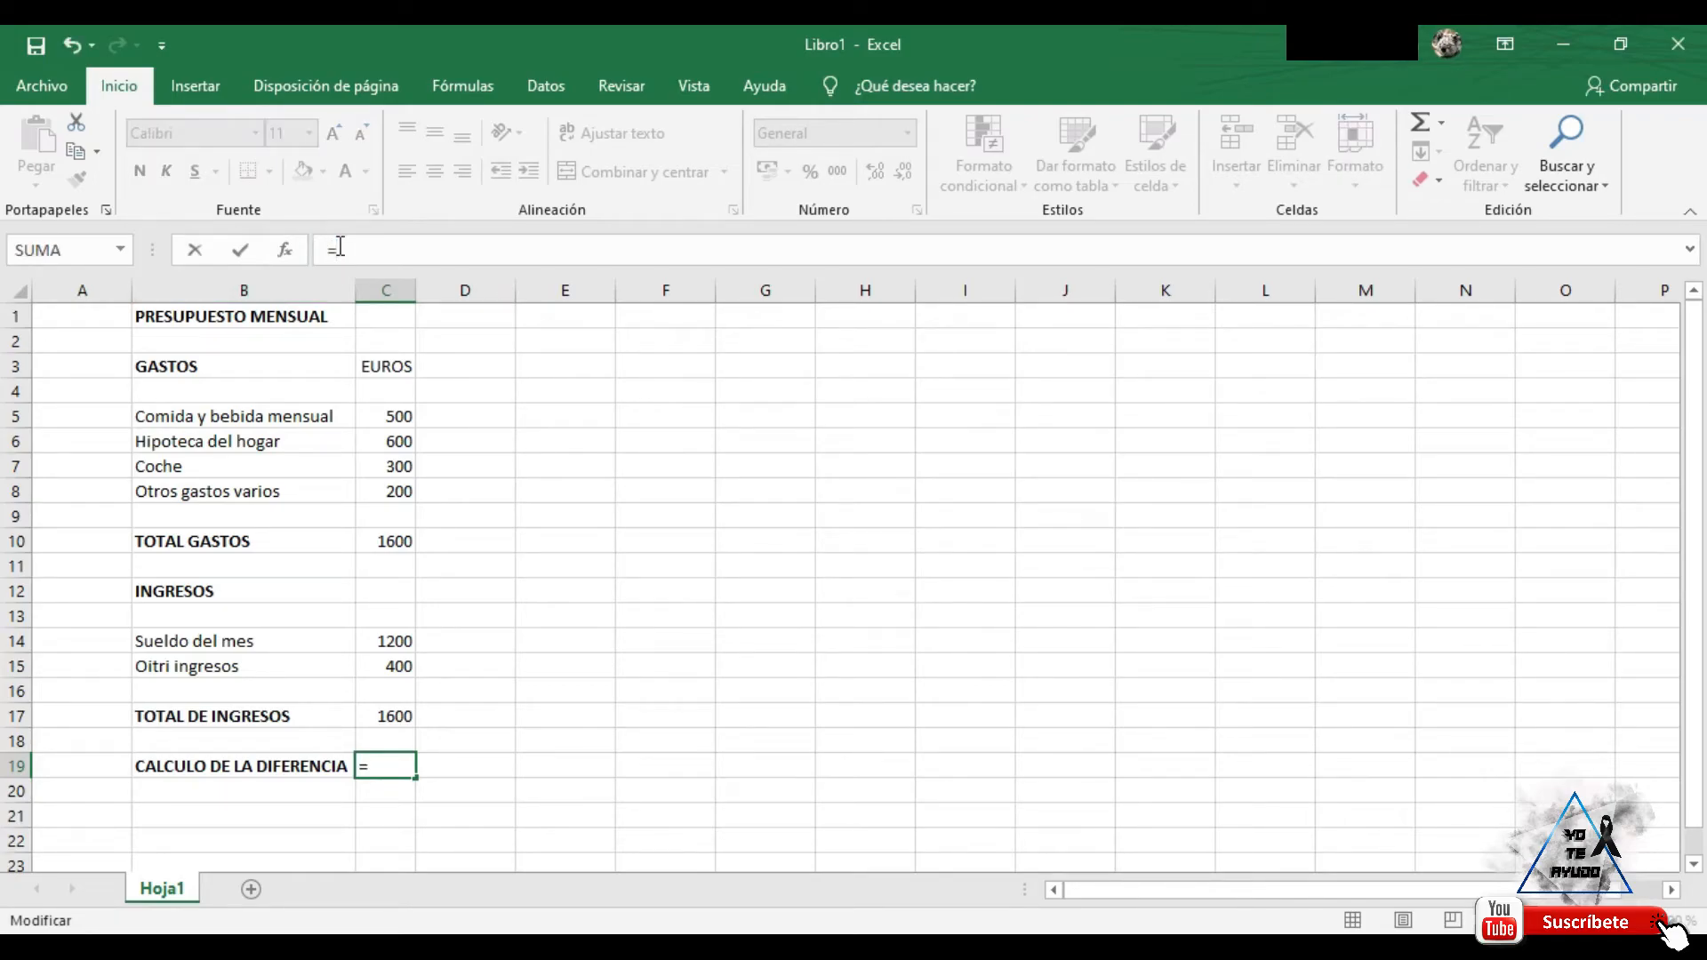
text(SUMA)
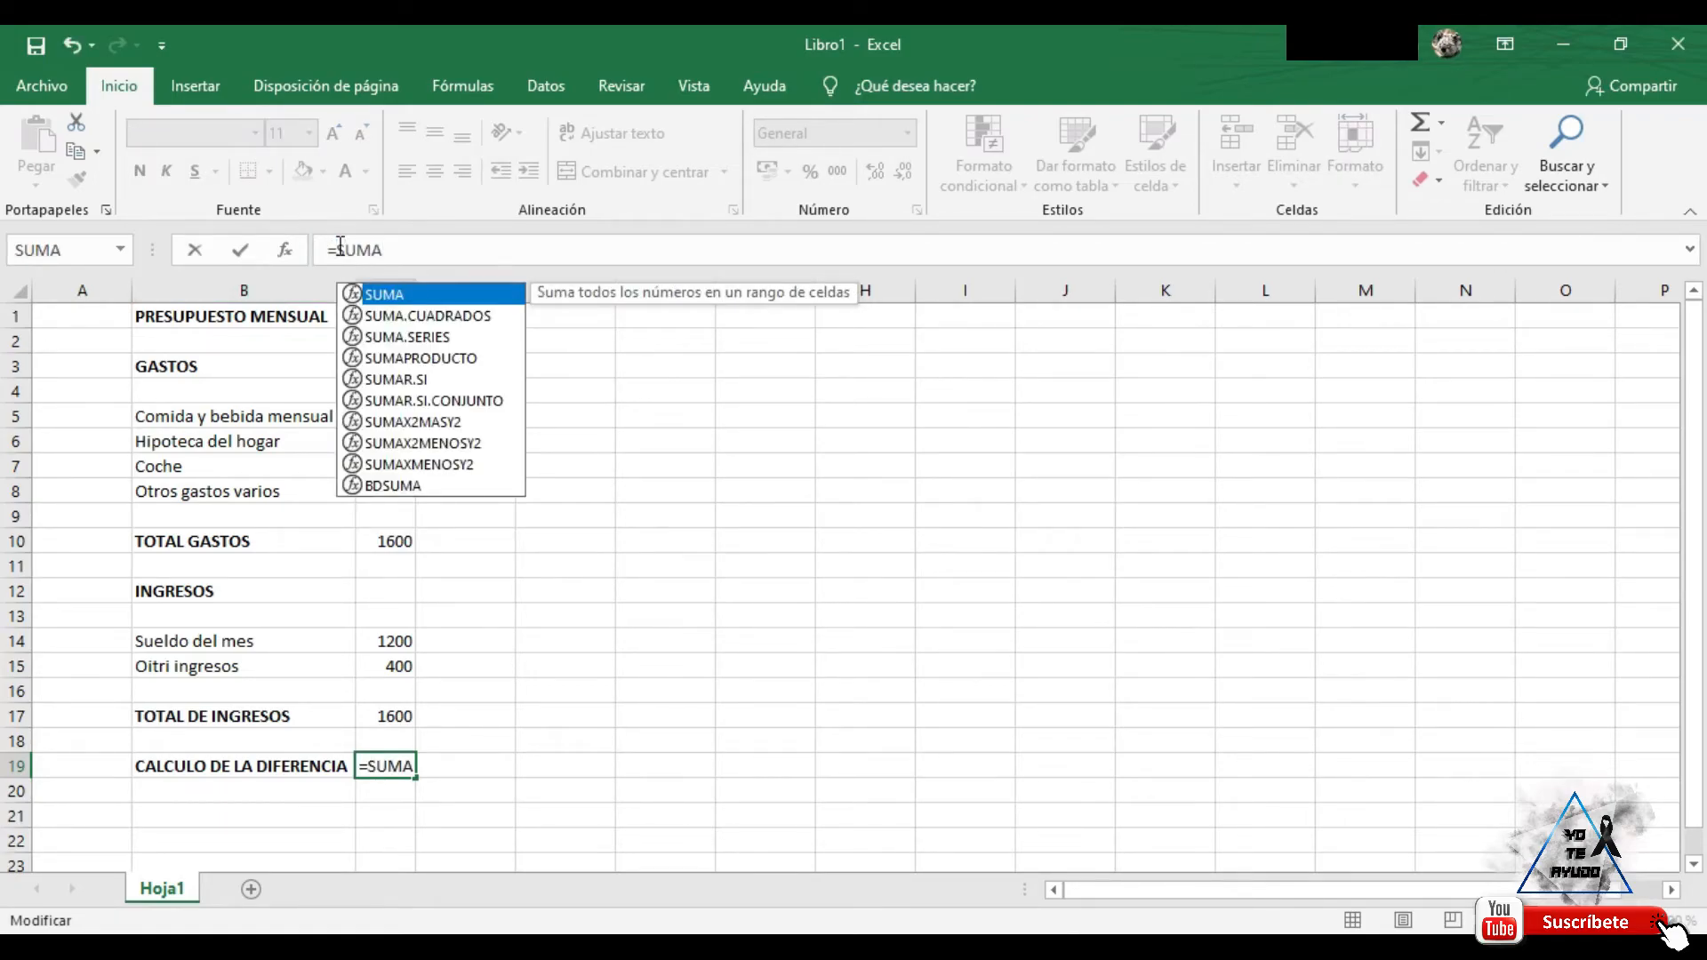
drag(391, 640, 392, 662)
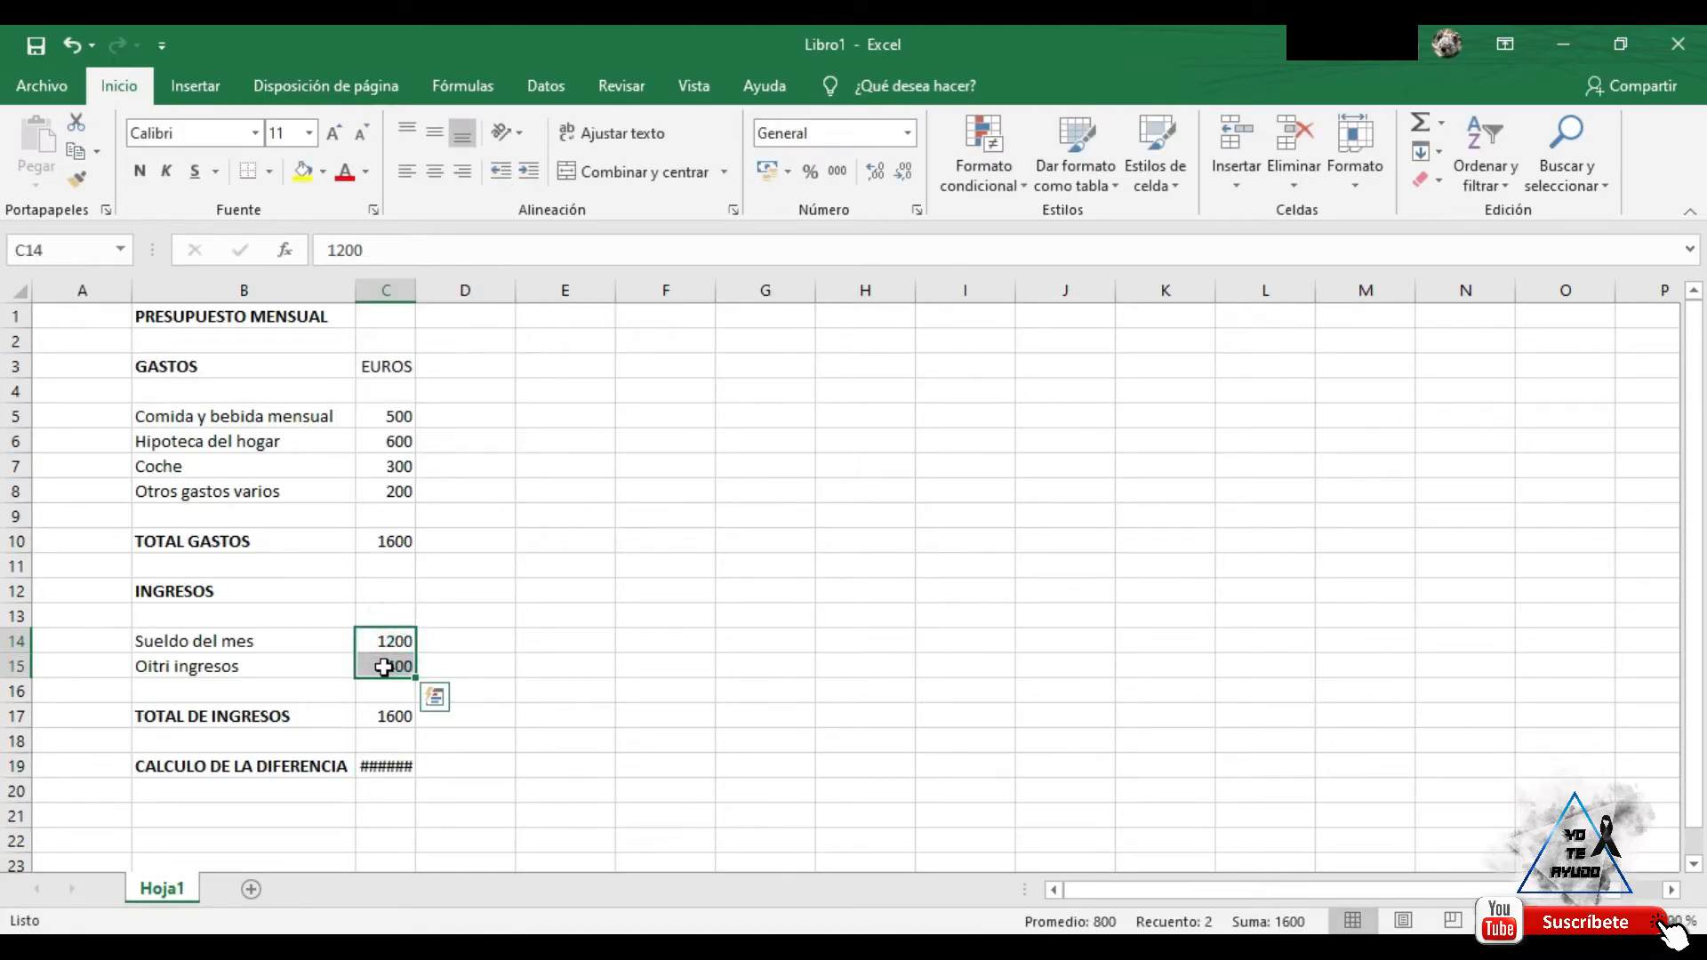
click(71, 45)
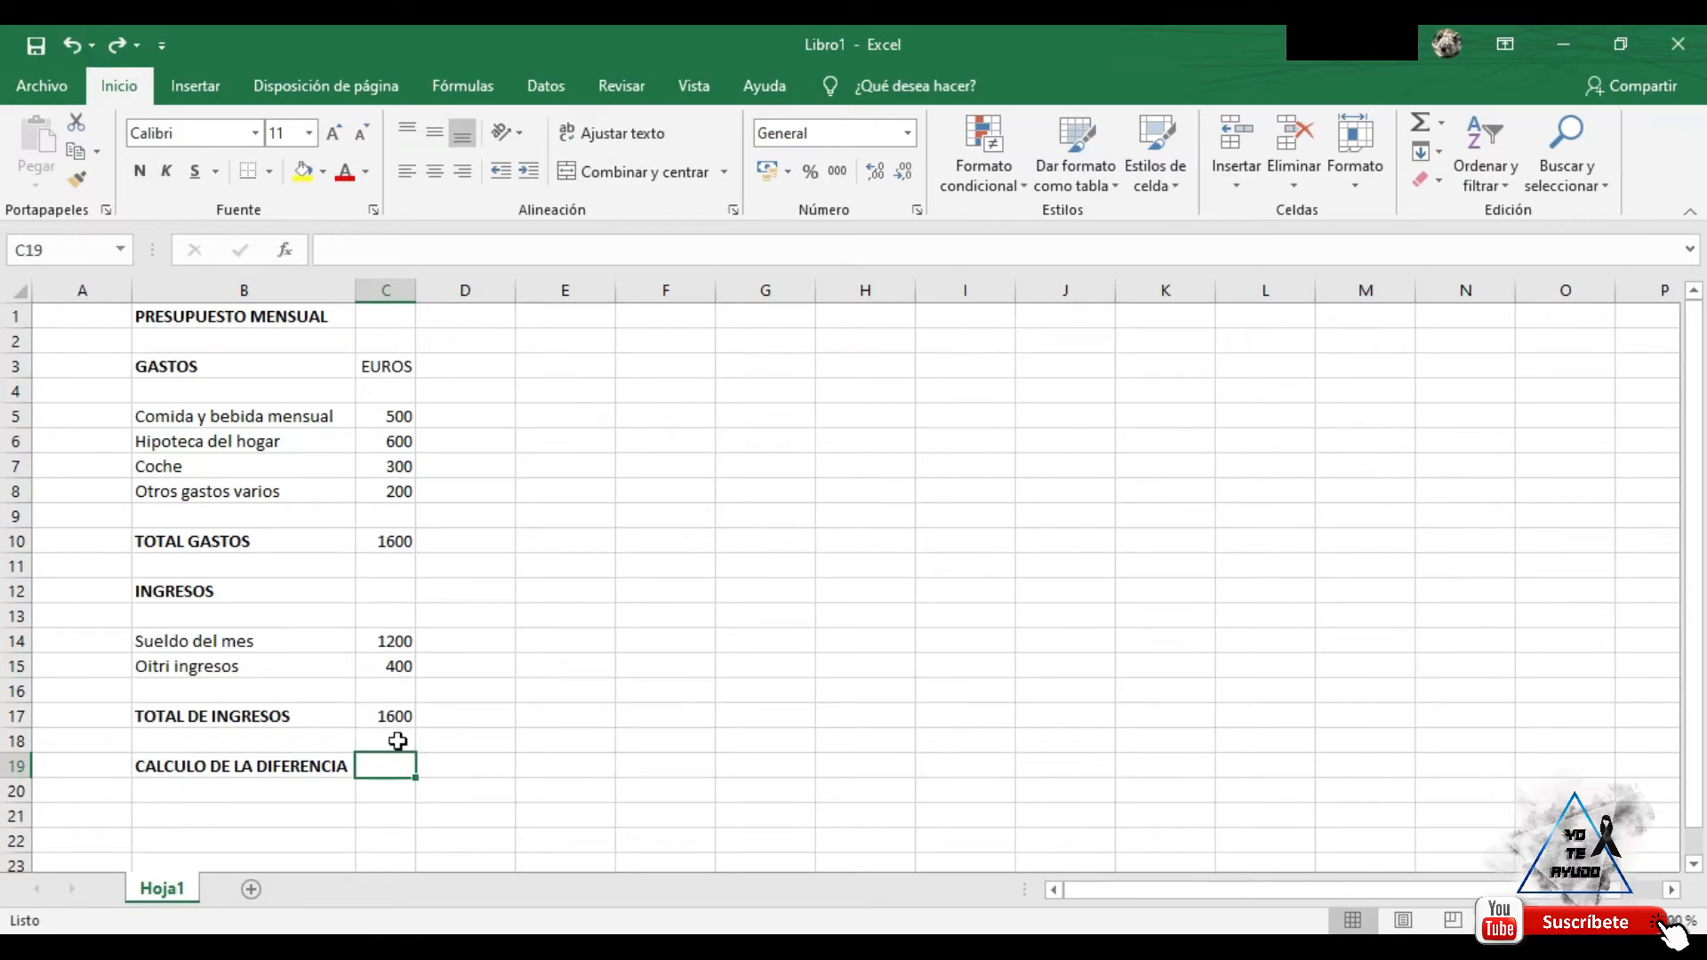
Calculate the difference in C19 directly from the individual amounts with =SUMA(C14:C15)-SUMA(C5:C8)
click(360, 261)
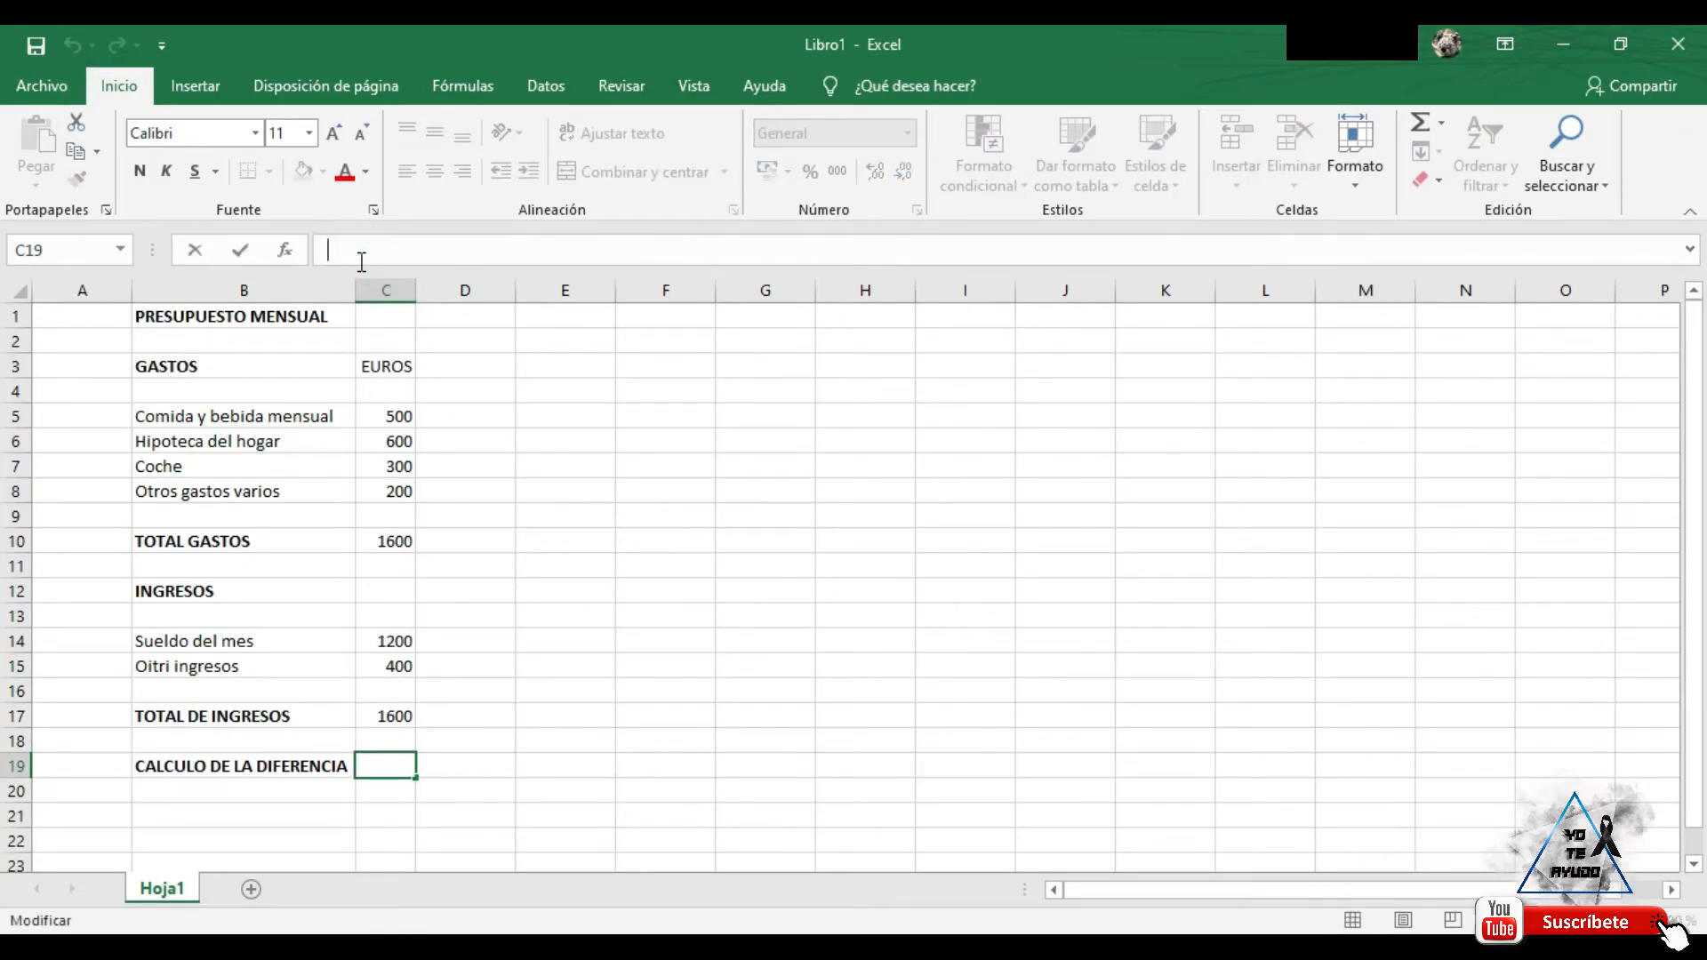
text(=SUMA)
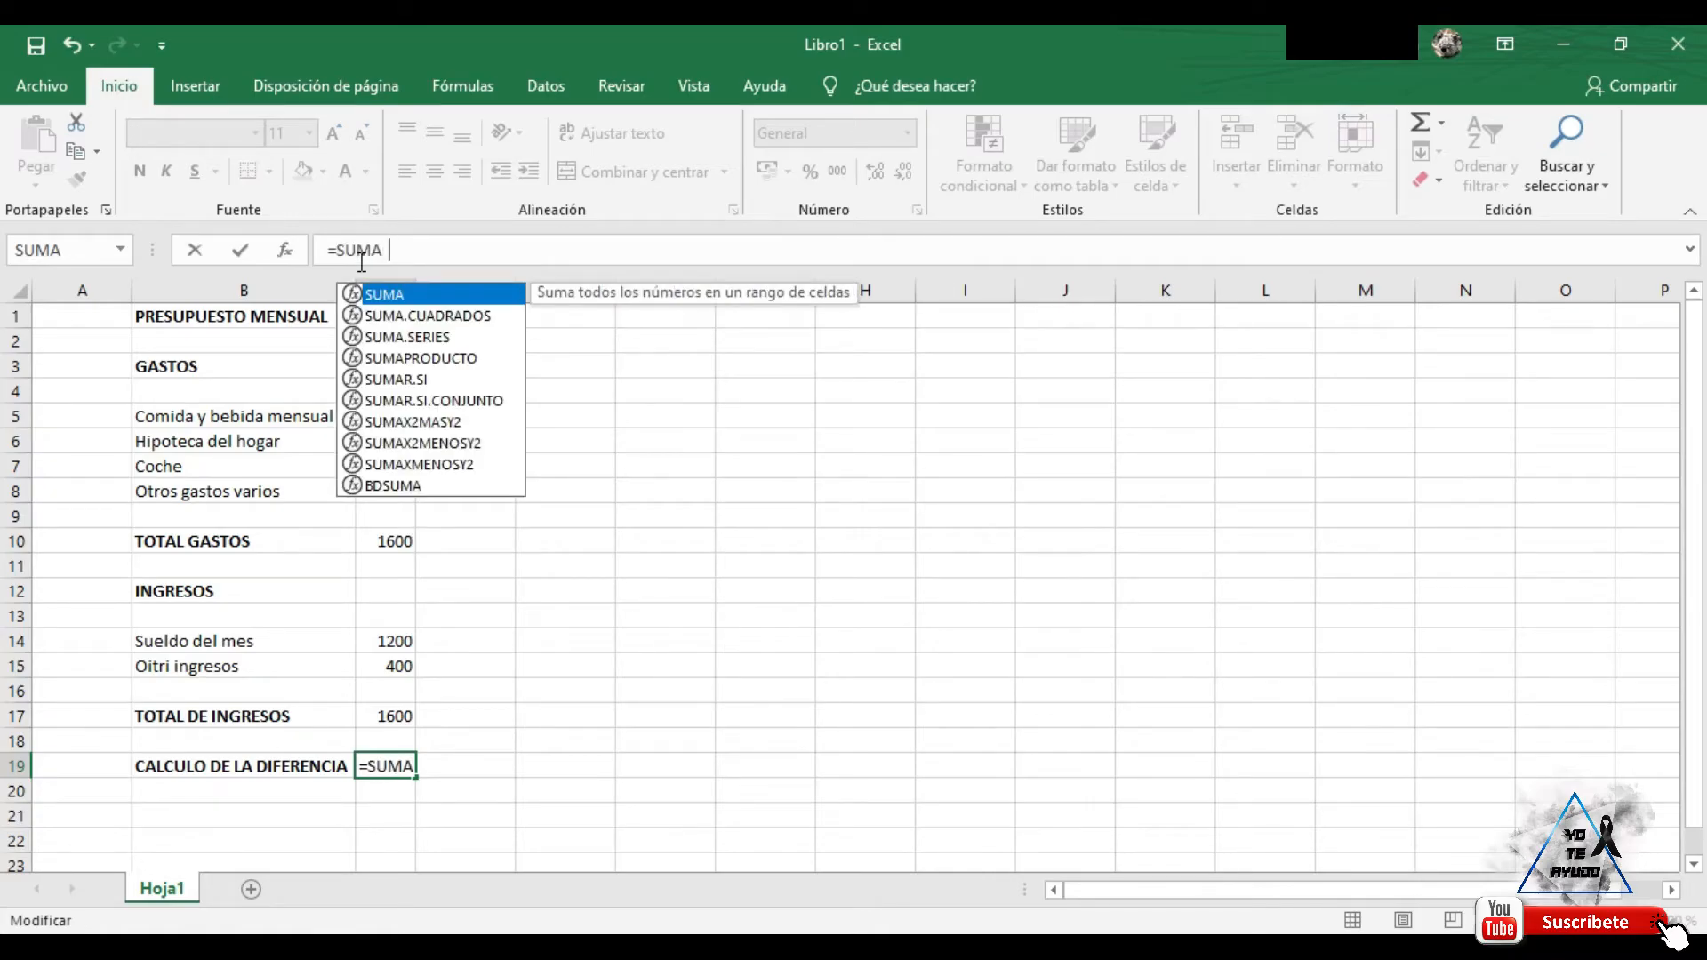
text(()
drag(385, 641, 385, 670)
text())
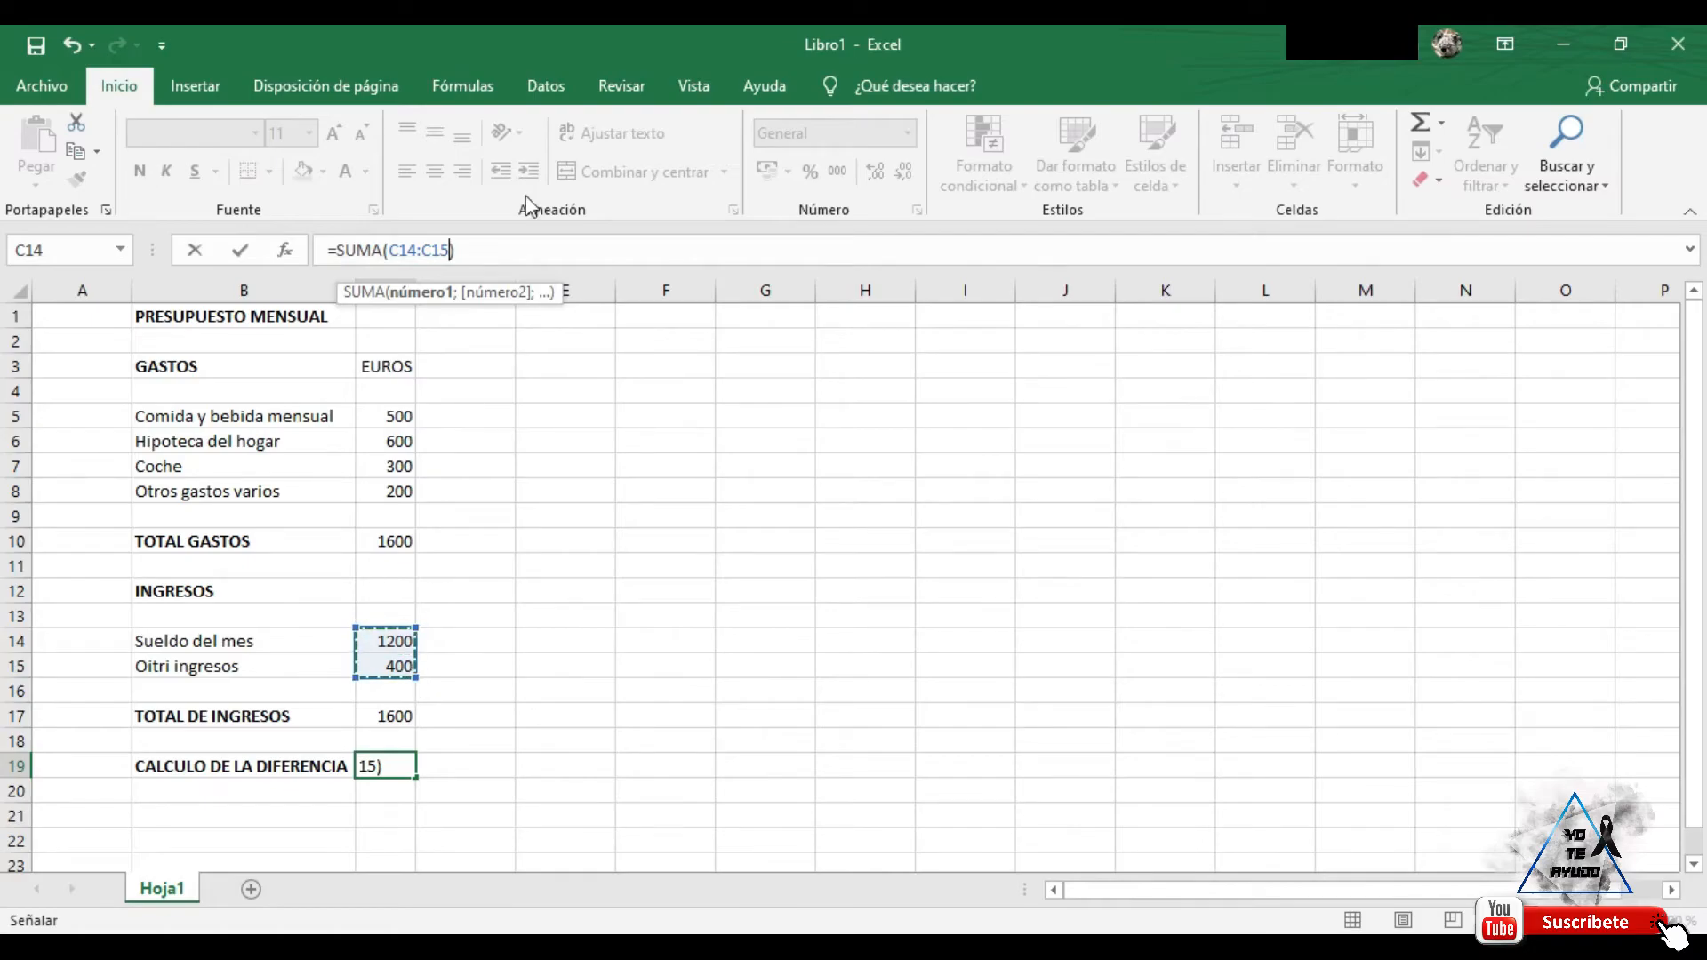
click(469, 257)
text(-SUMA())
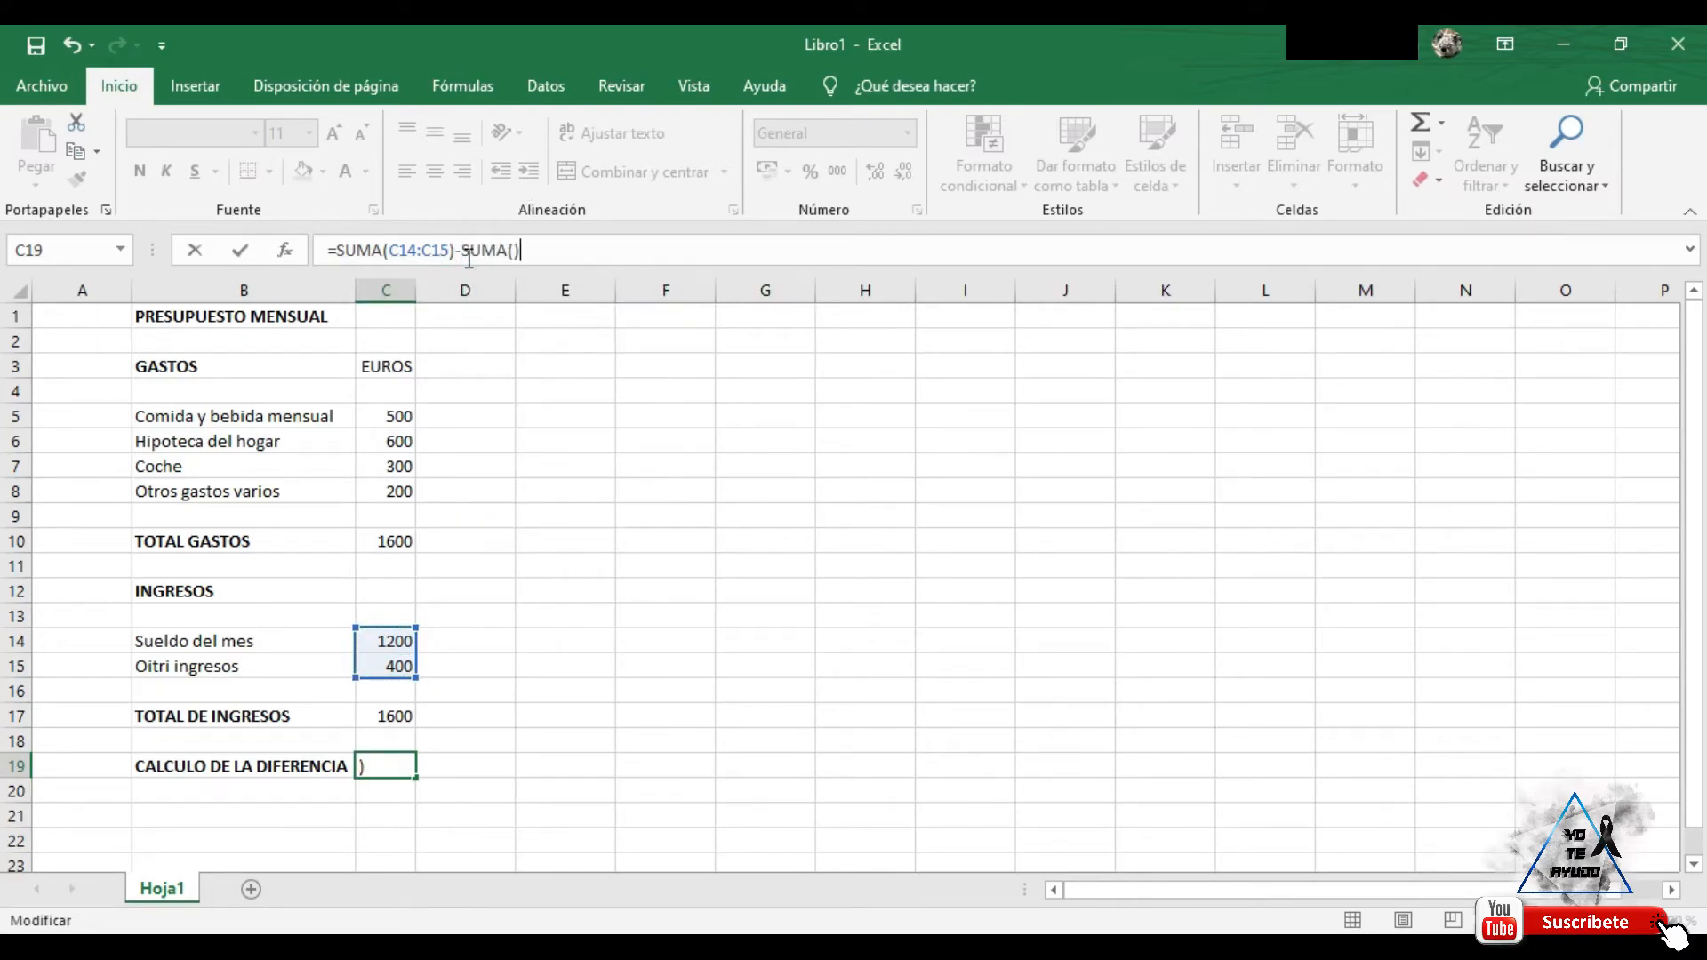
key(Left)
click(402, 416)
drag(402, 416, 399, 491)
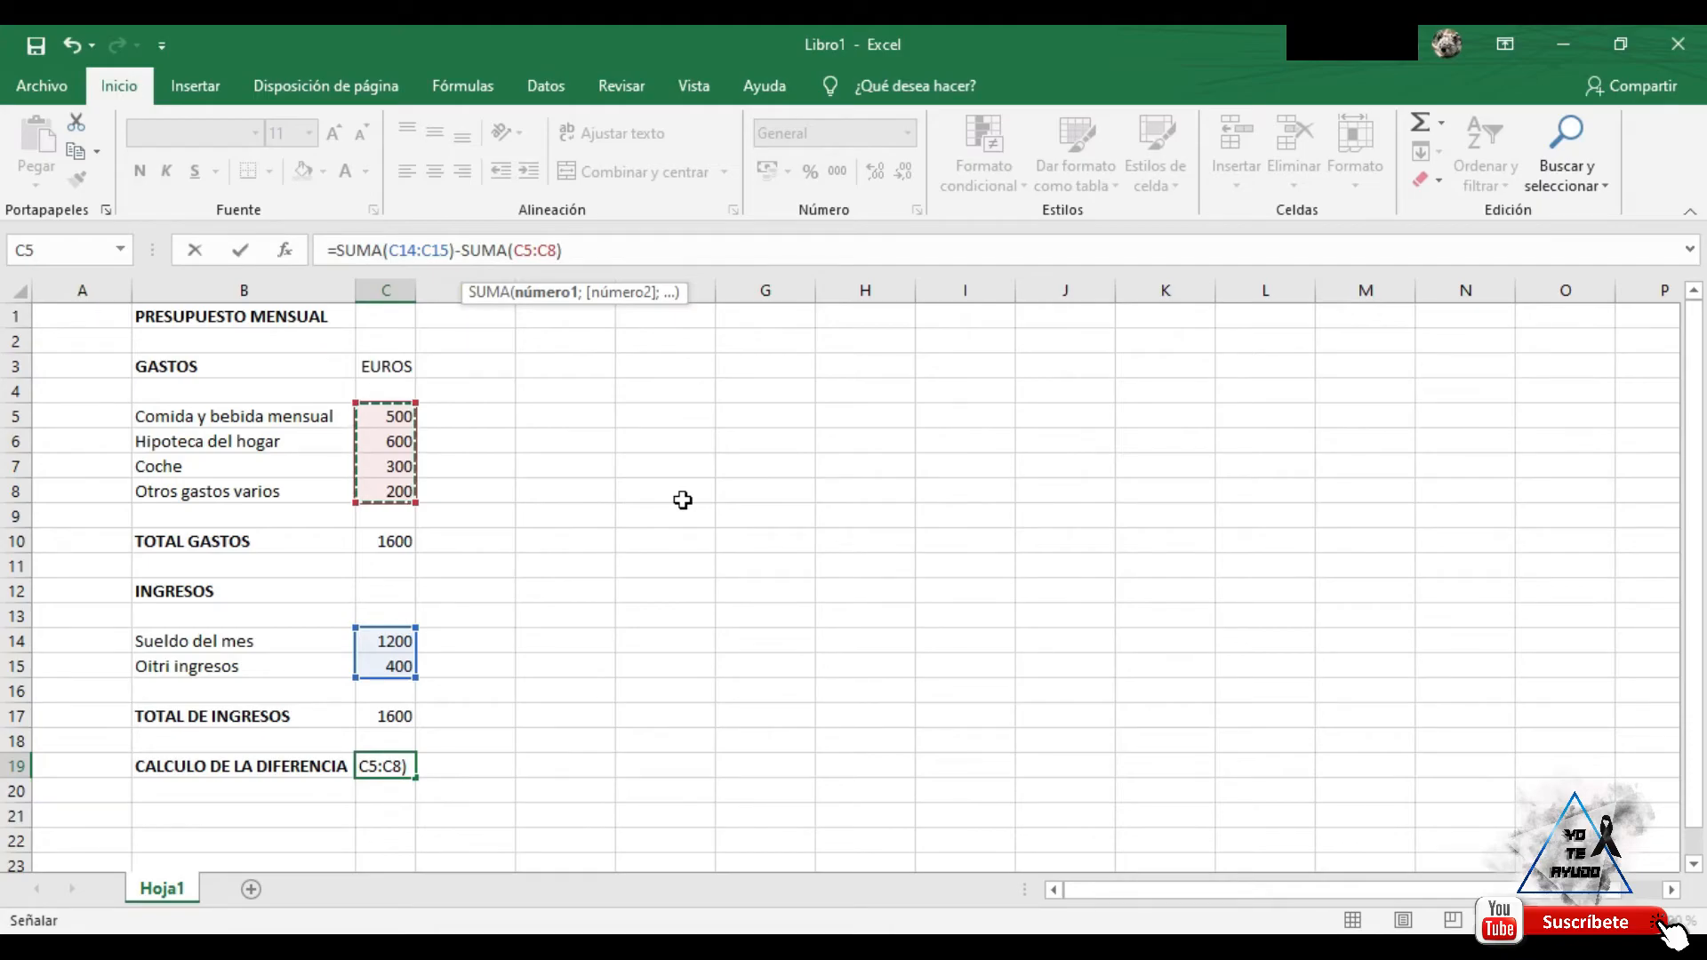
key(Return)
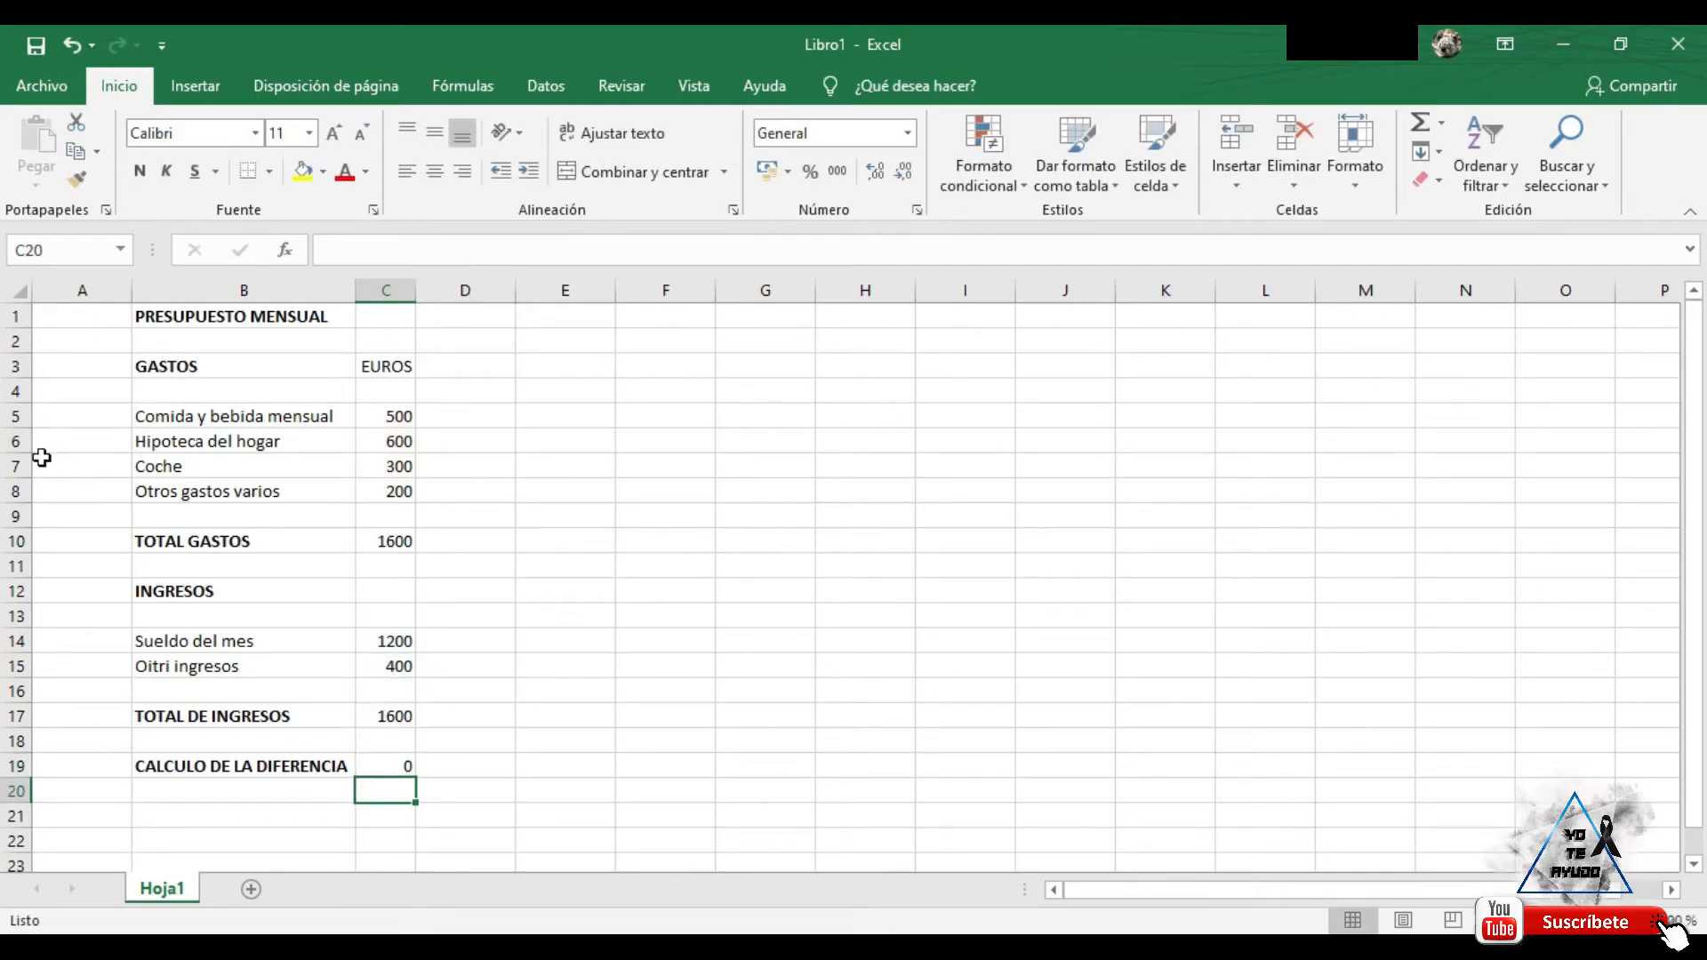
Delete the entire row 7 containing the Coche expense
right_click(15, 466)
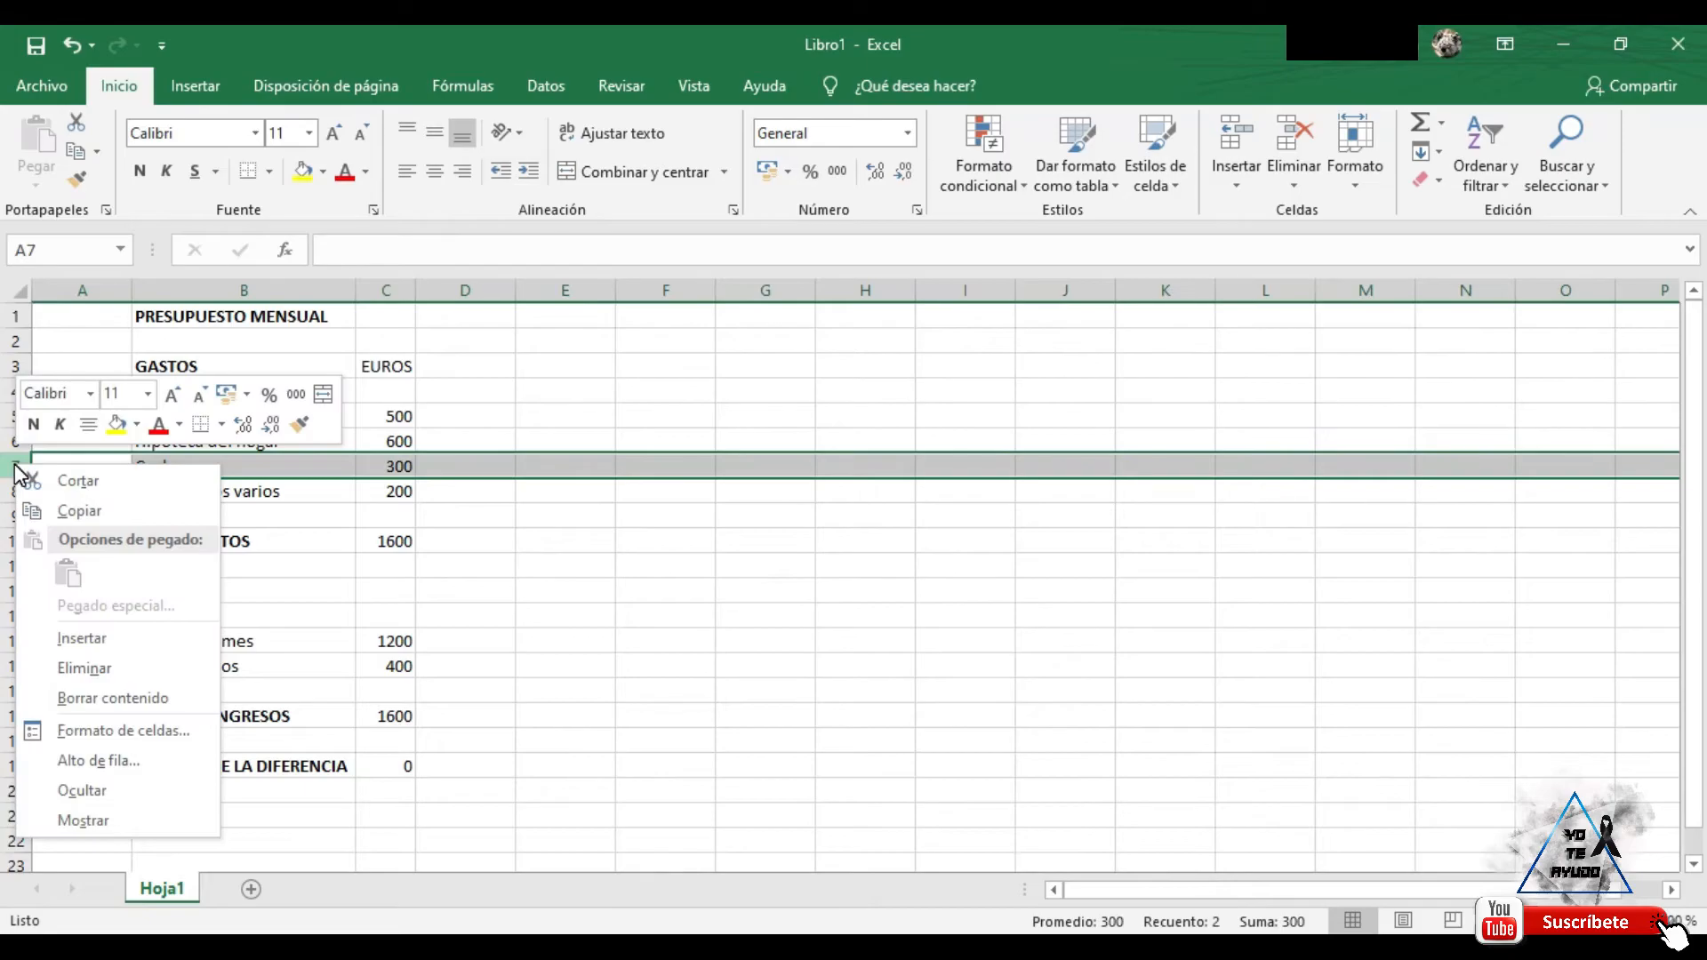
click(78, 669)
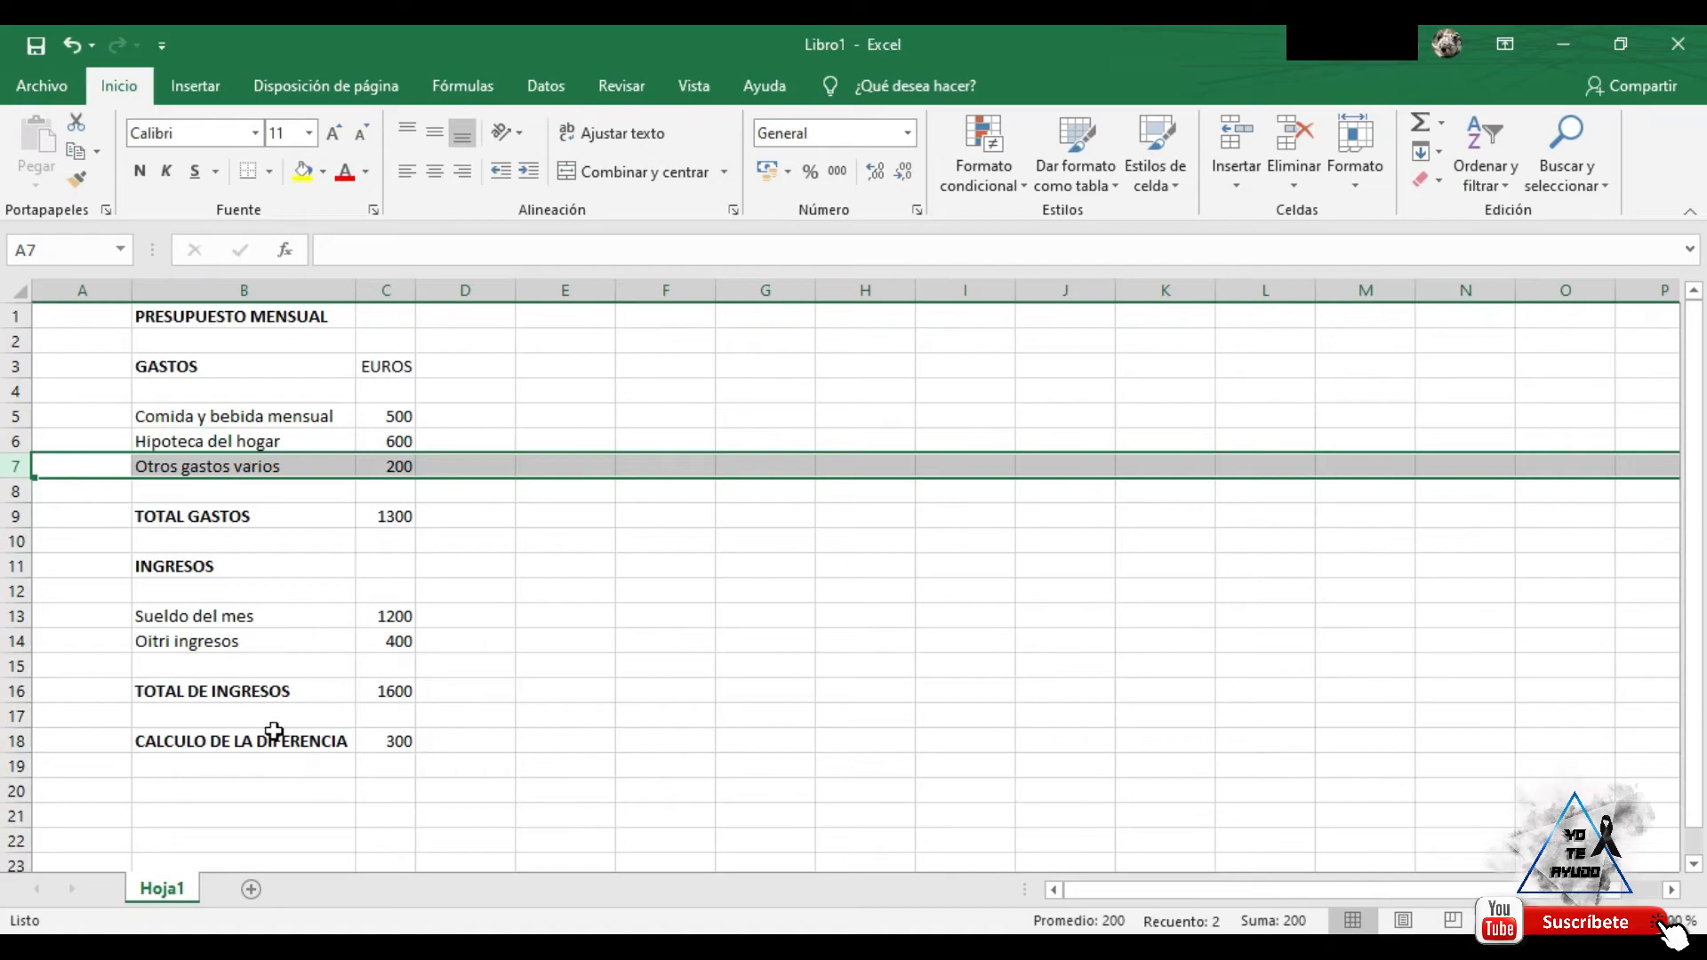
click(539, 519)
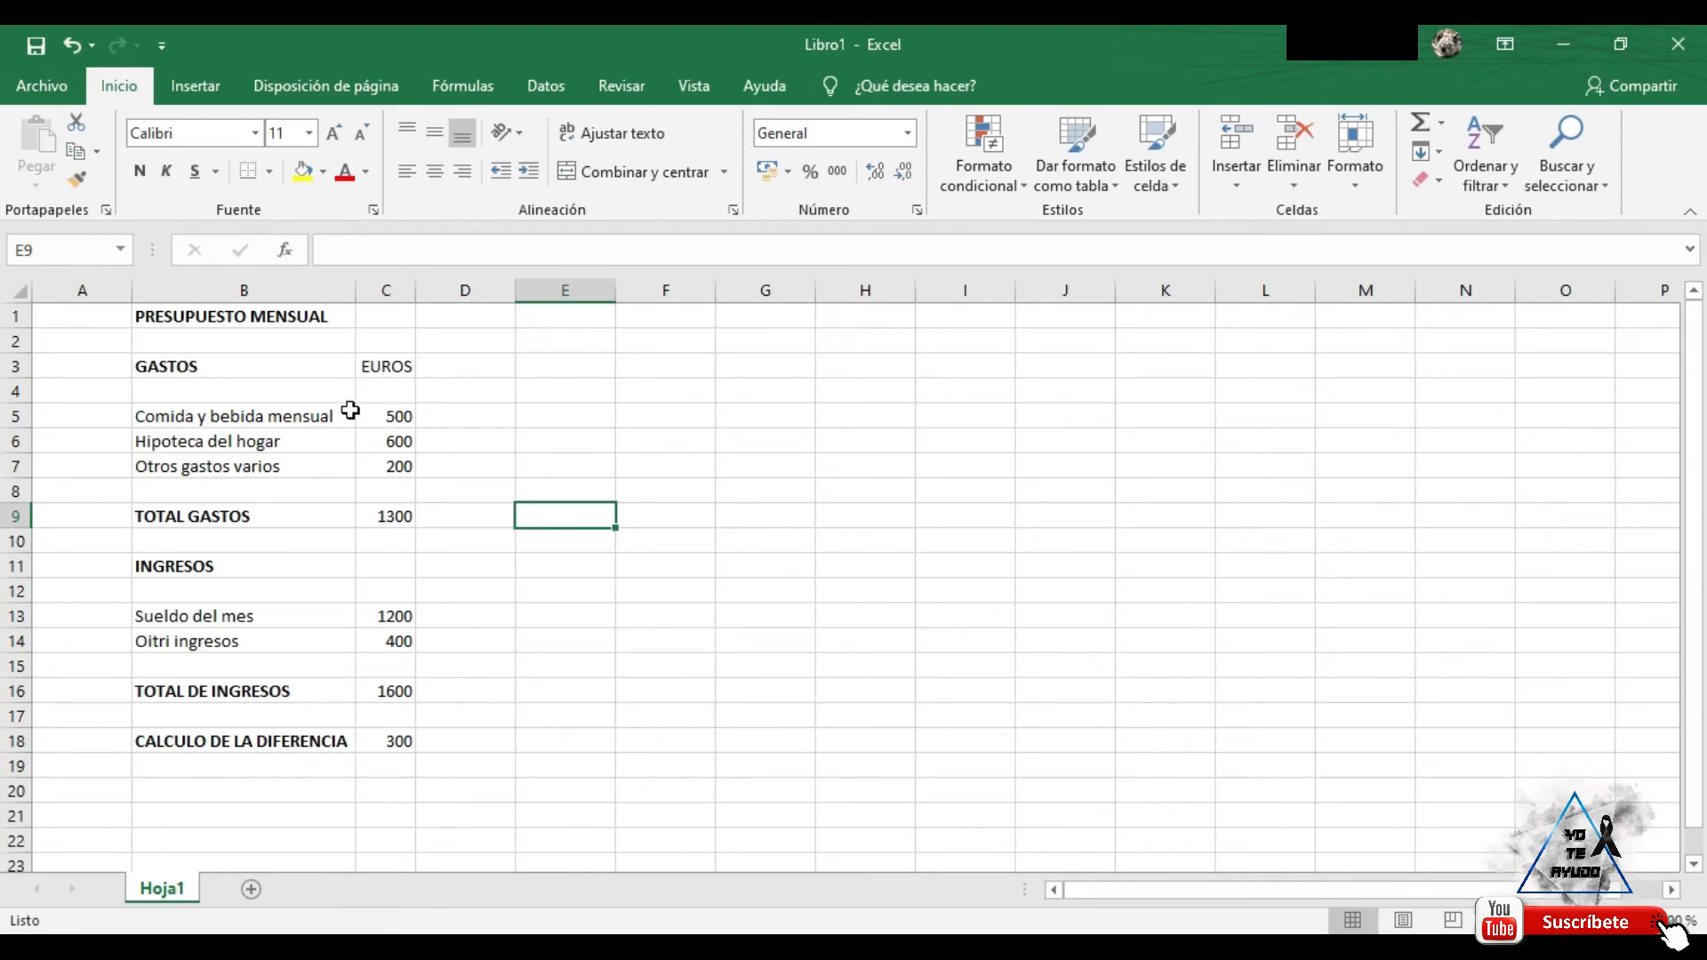
Choose the Moneda number format with the € symbol for the amounts in C5:C18
drag(395, 415, 386, 738)
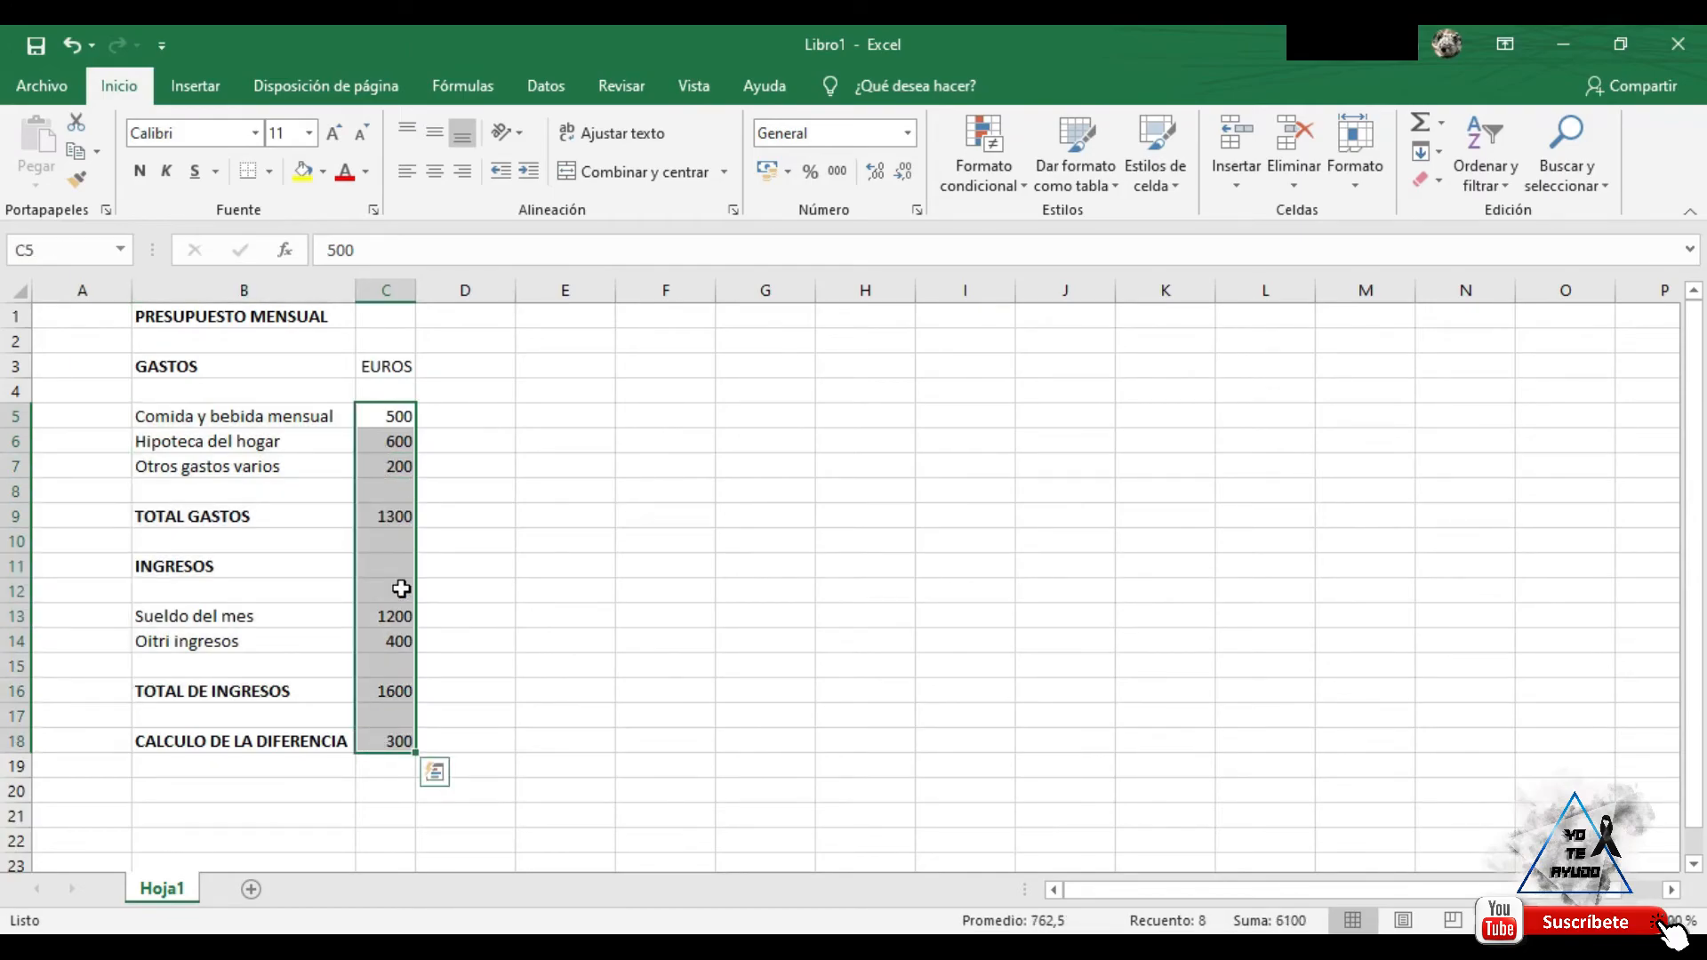
right_click(399, 418)
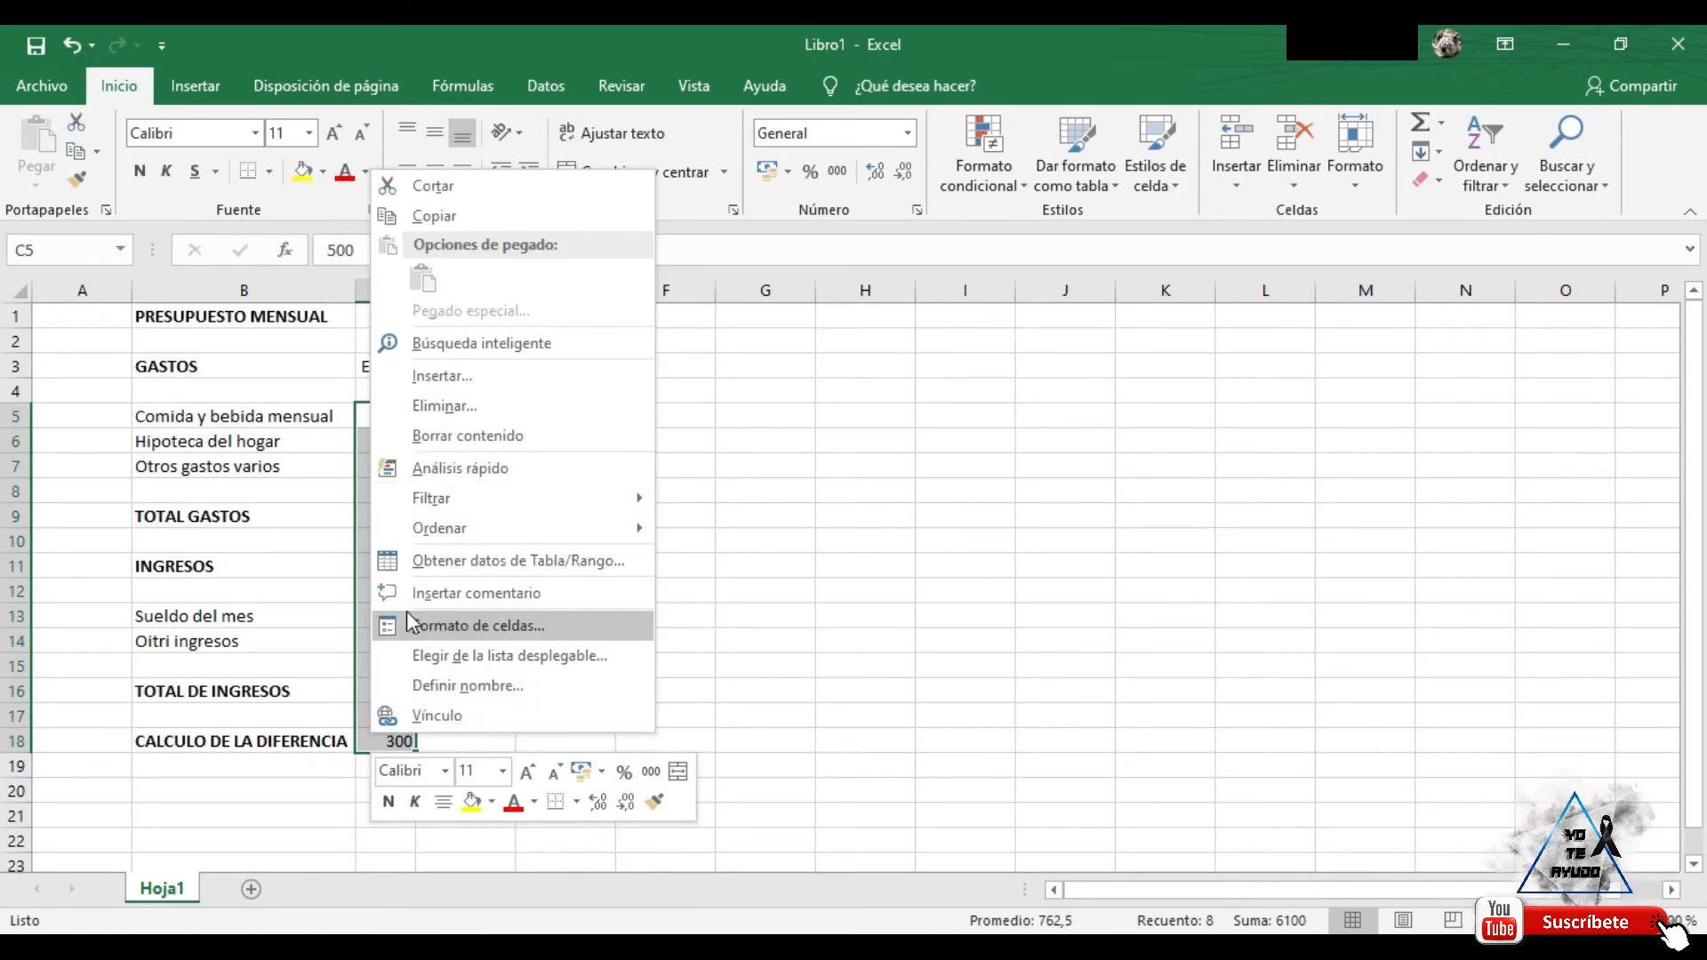
click(479, 627)
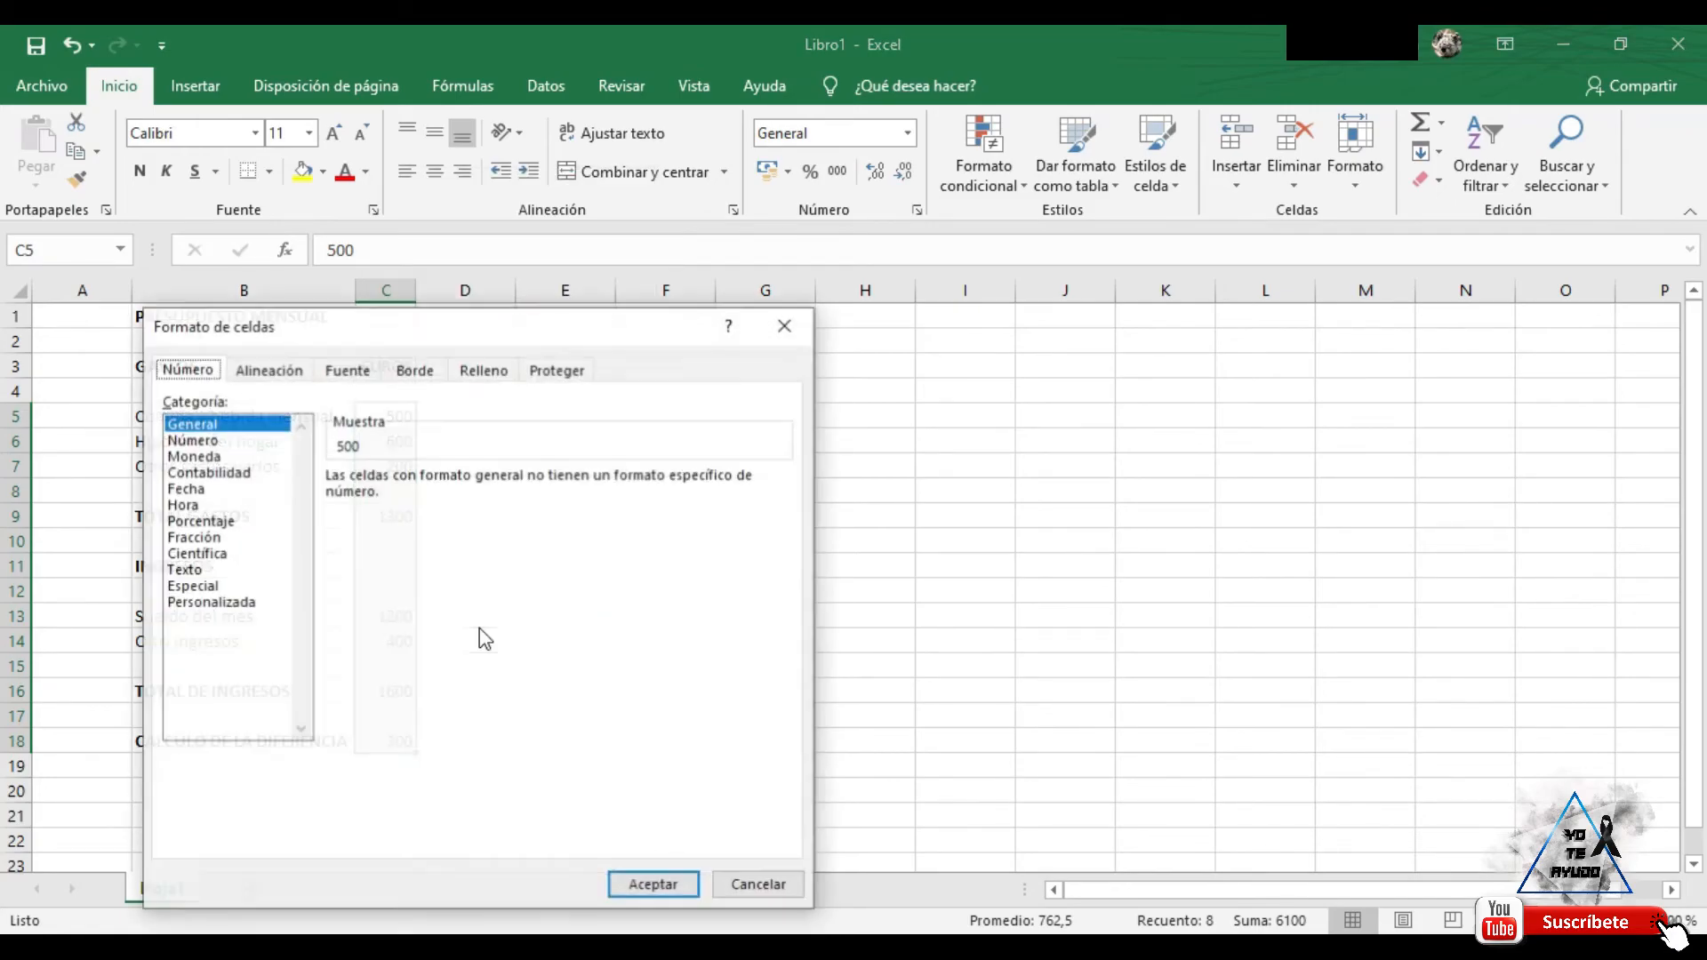
click(193, 456)
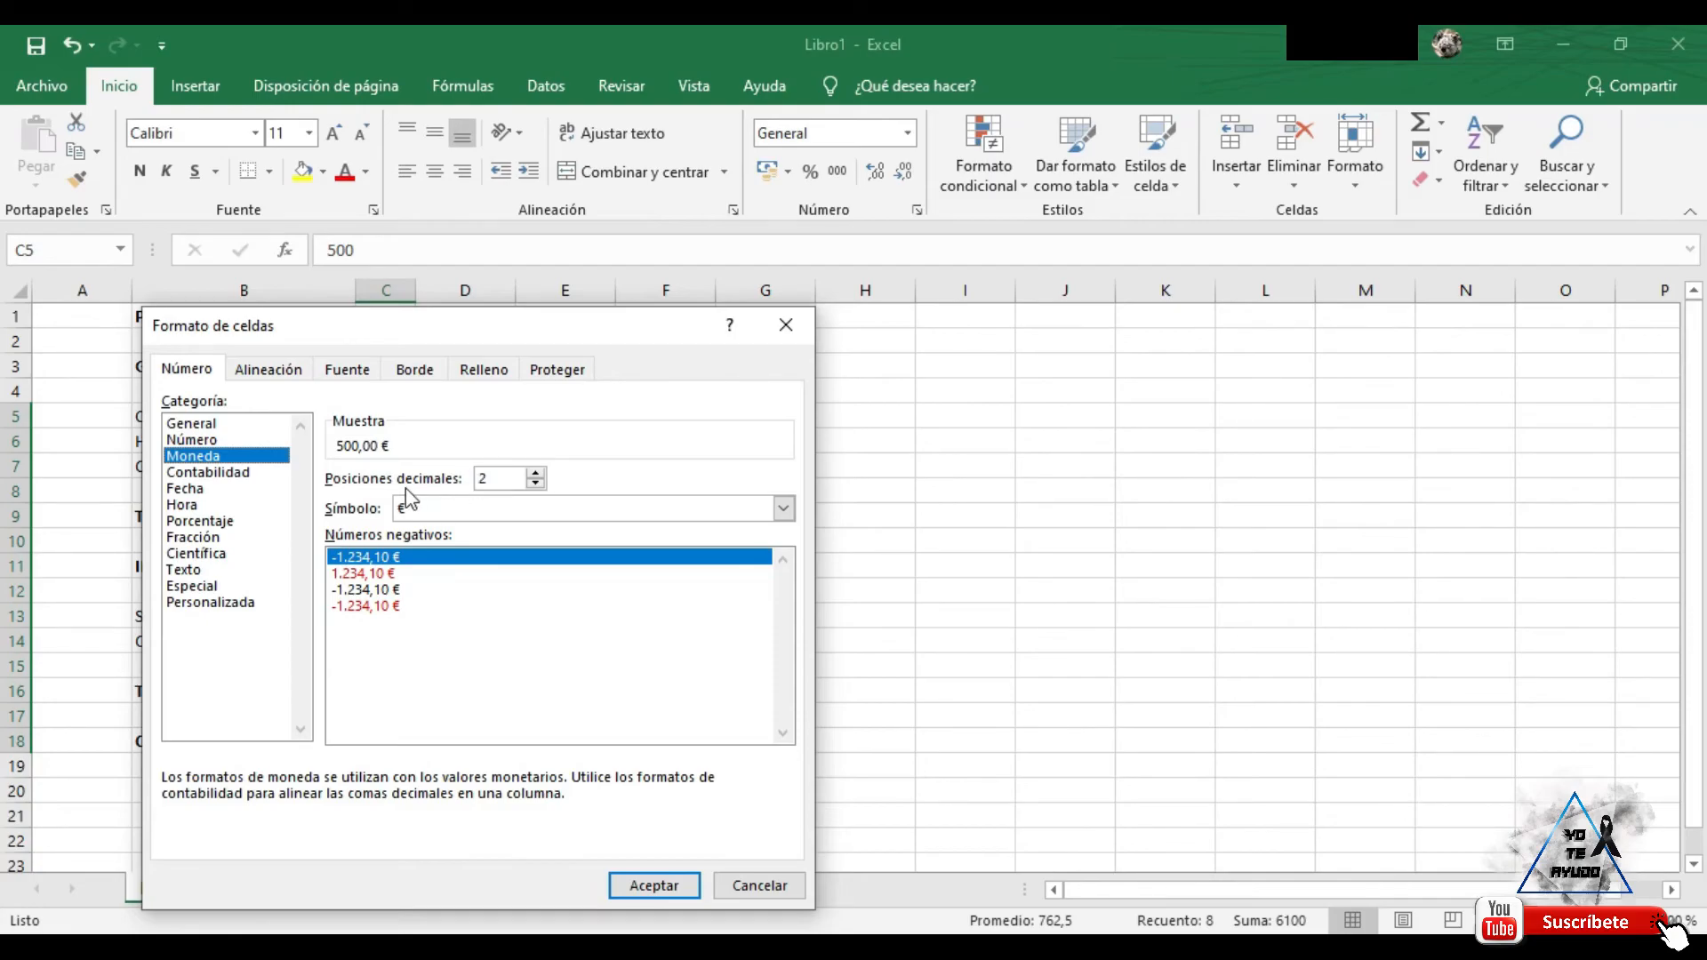
click(481, 515)
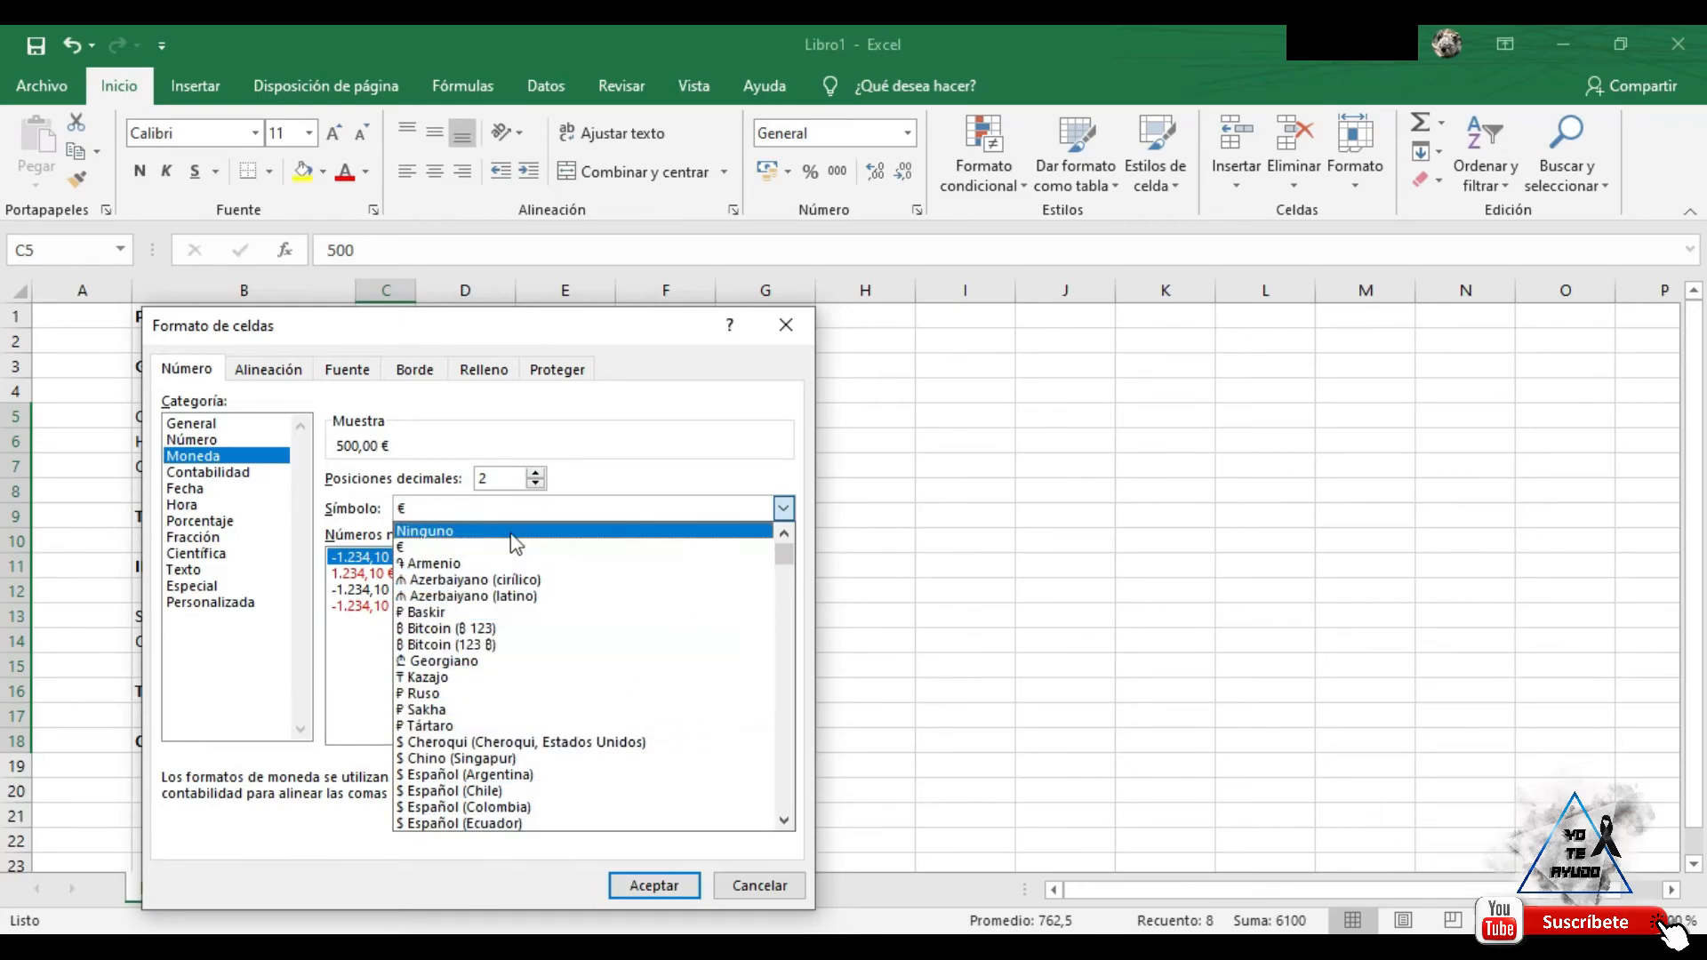
click(524, 509)
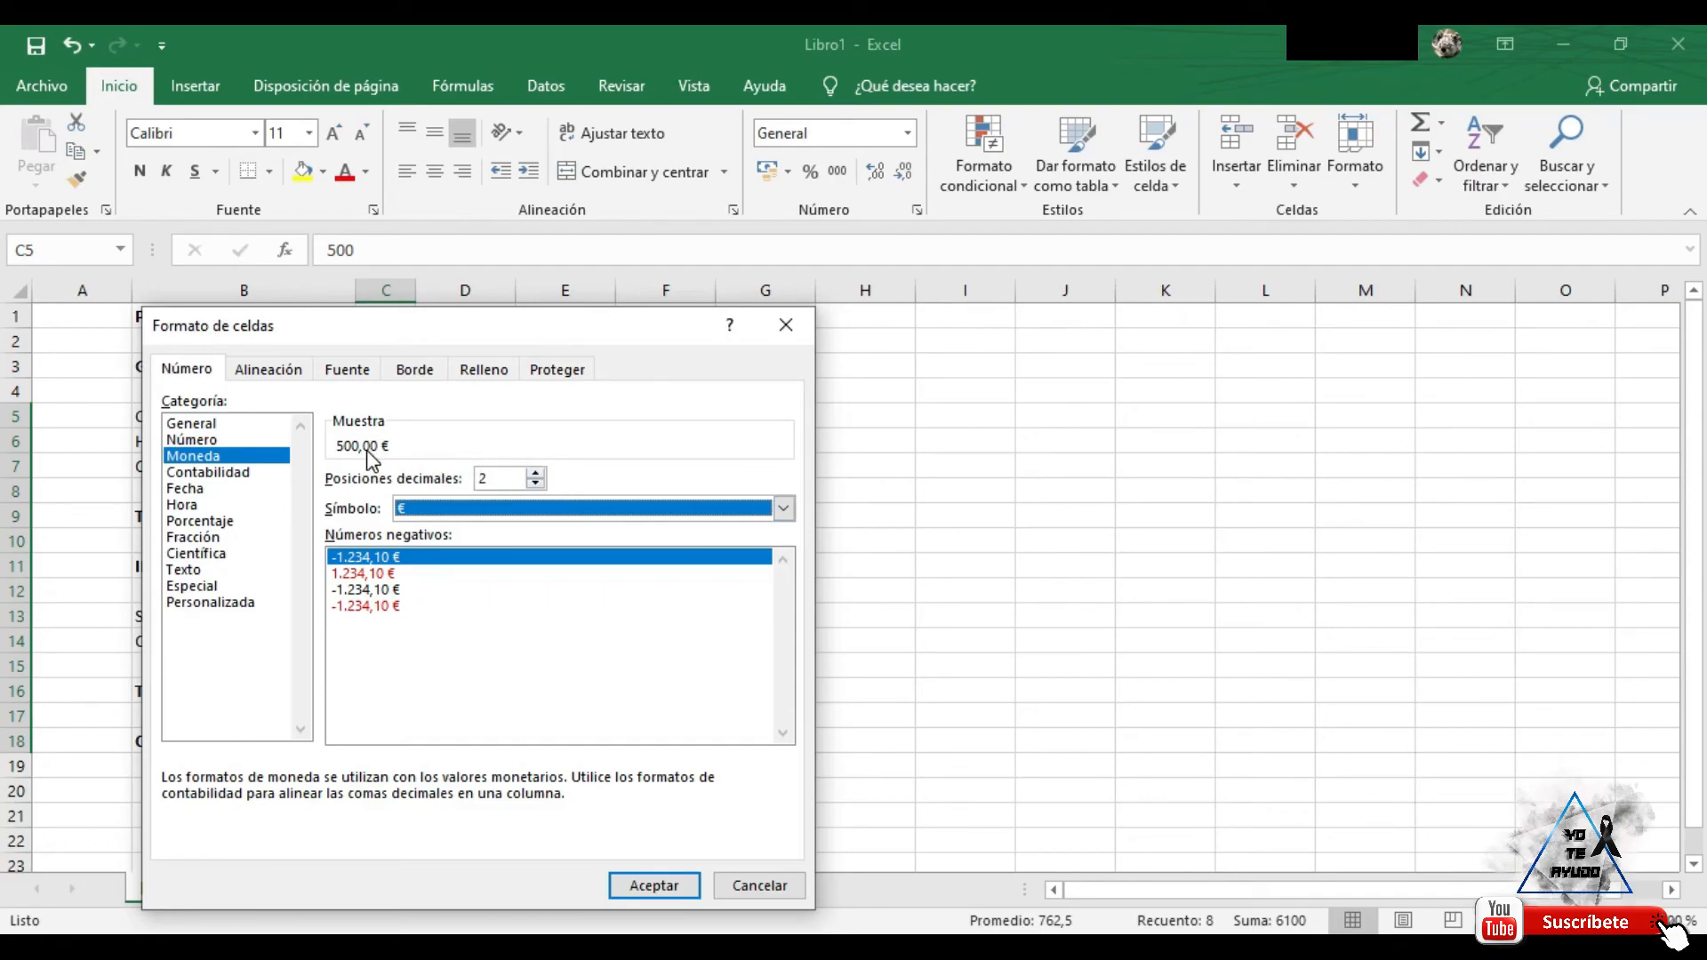
Try 0 and 4 decimal places for the currency format, set it back to 2 and apply the format to the amounts
click(536, 484)
click(536, 485)
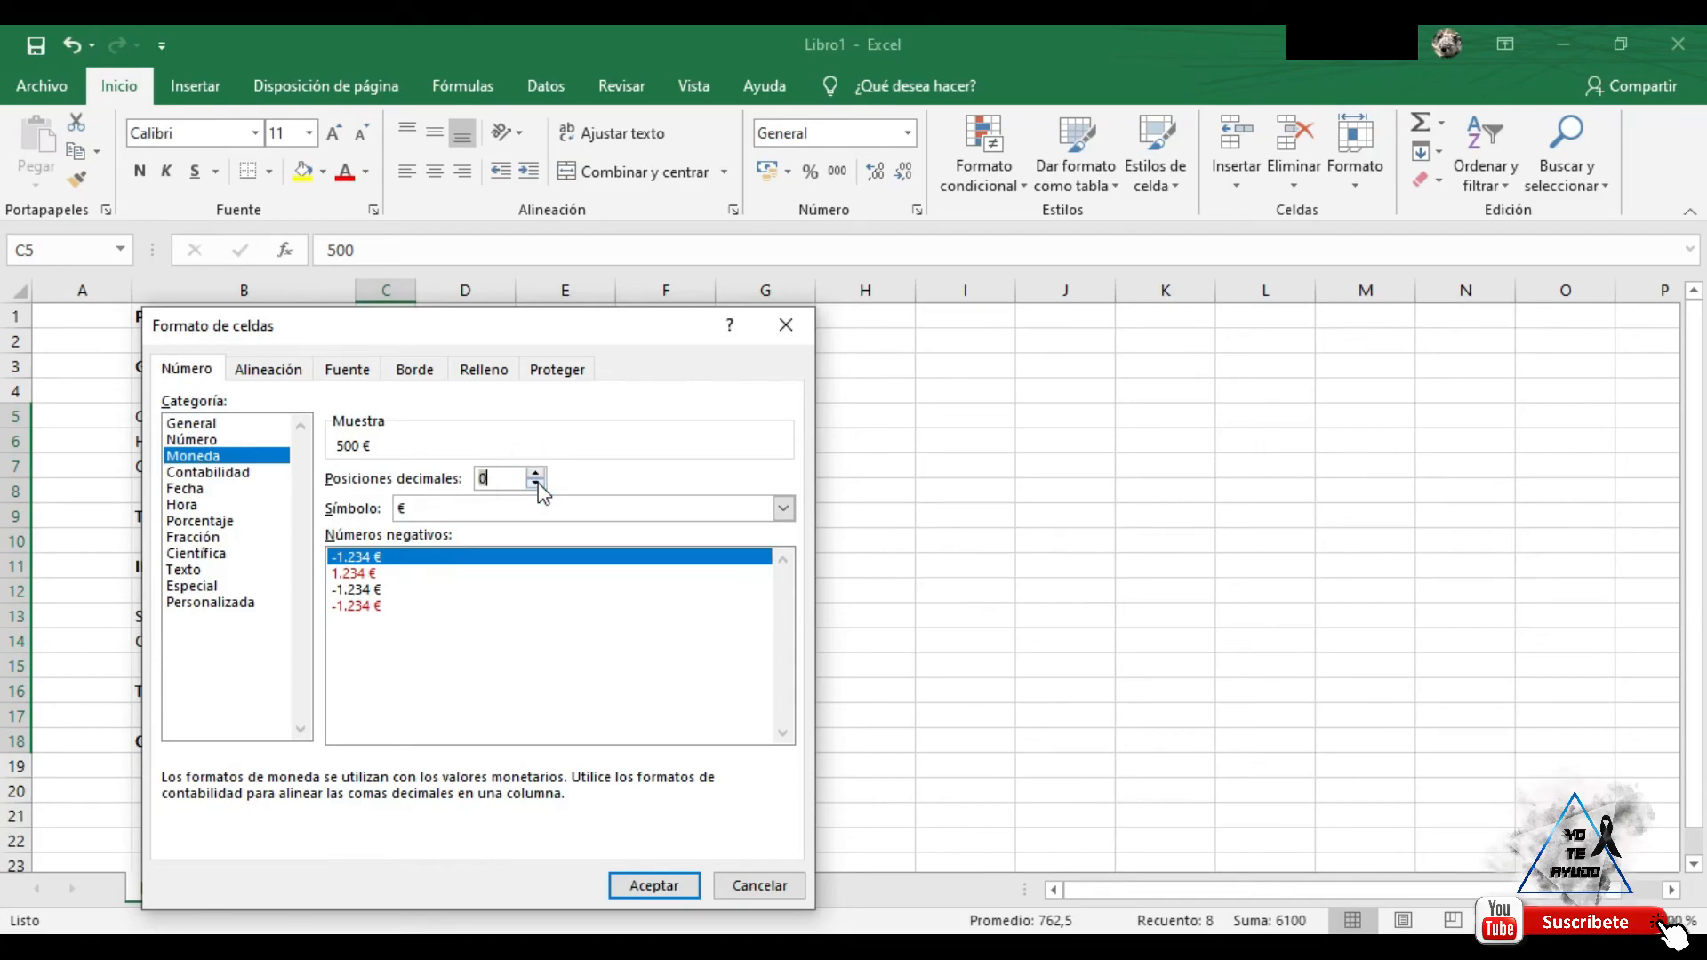
click(537, 473)
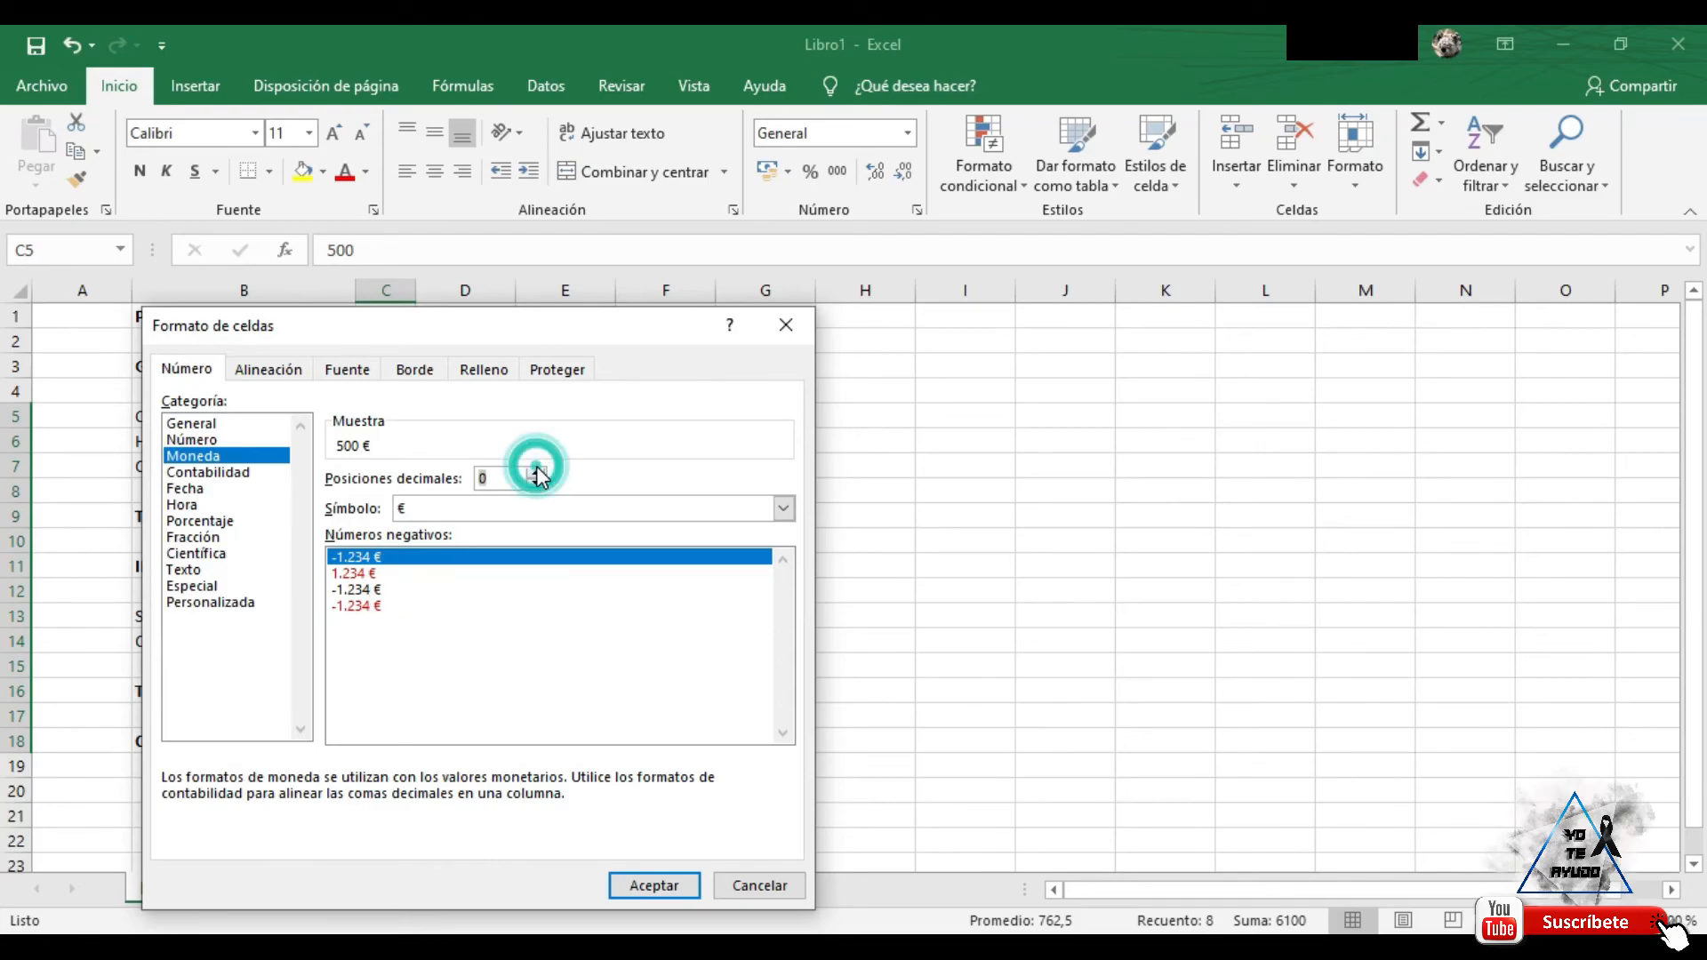
click(537, 473)
click(537, 473)
click(536, 473)
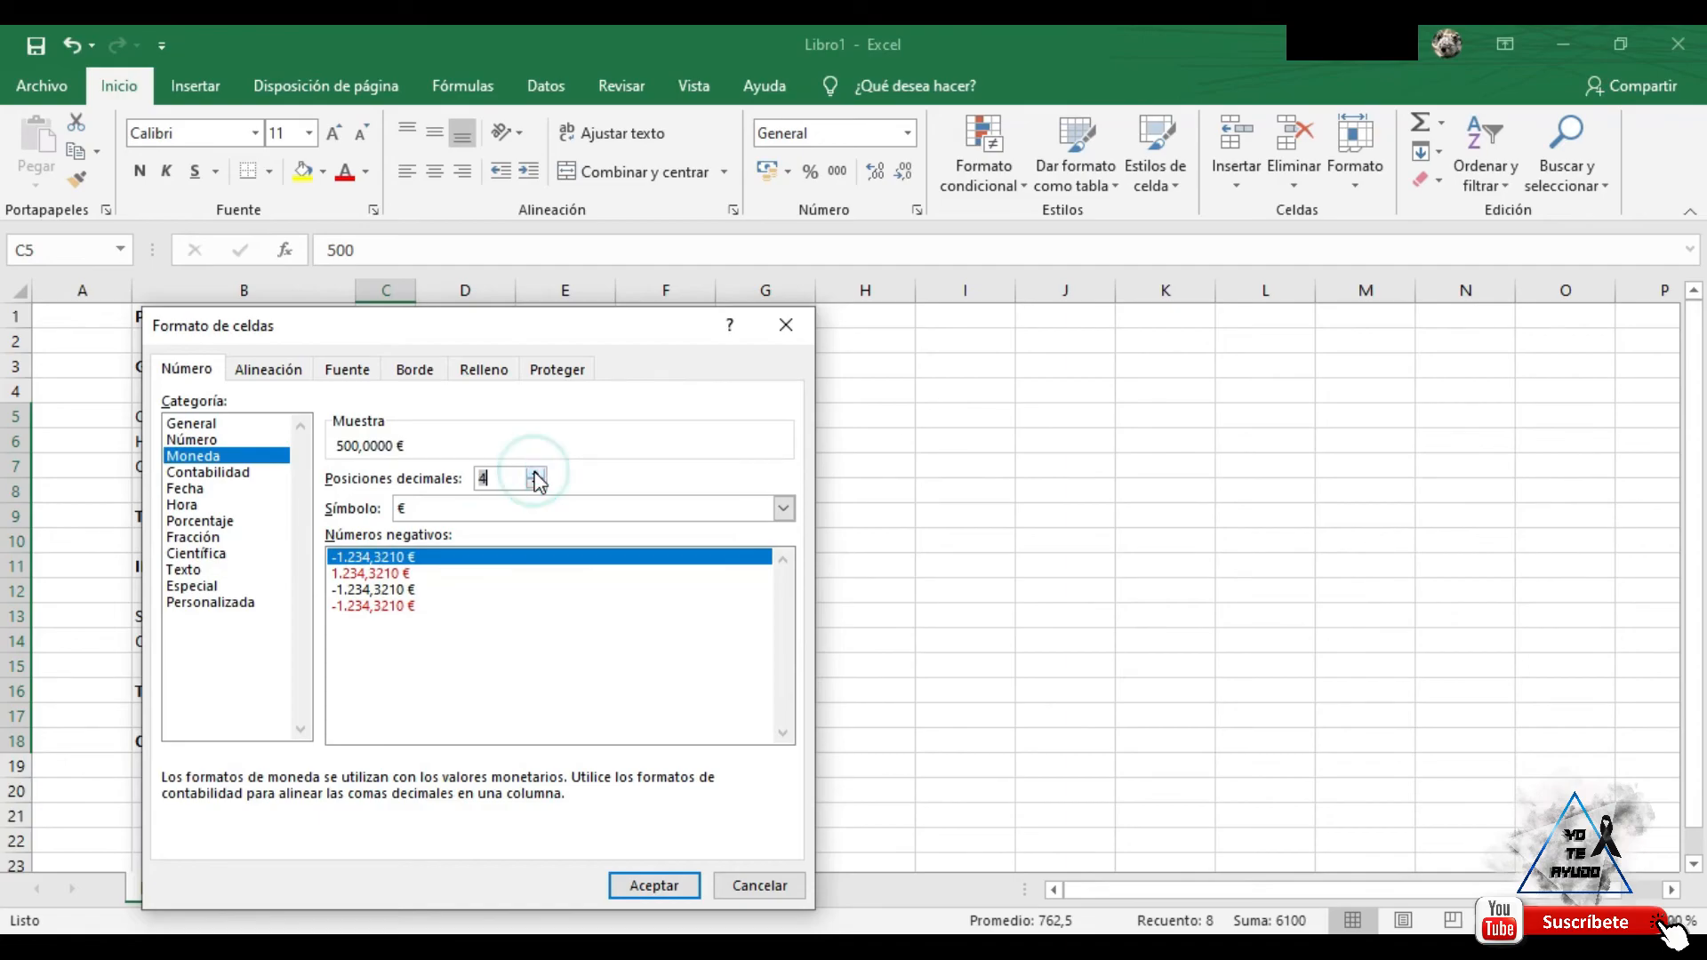
click(536, 484)
click(536, 484)
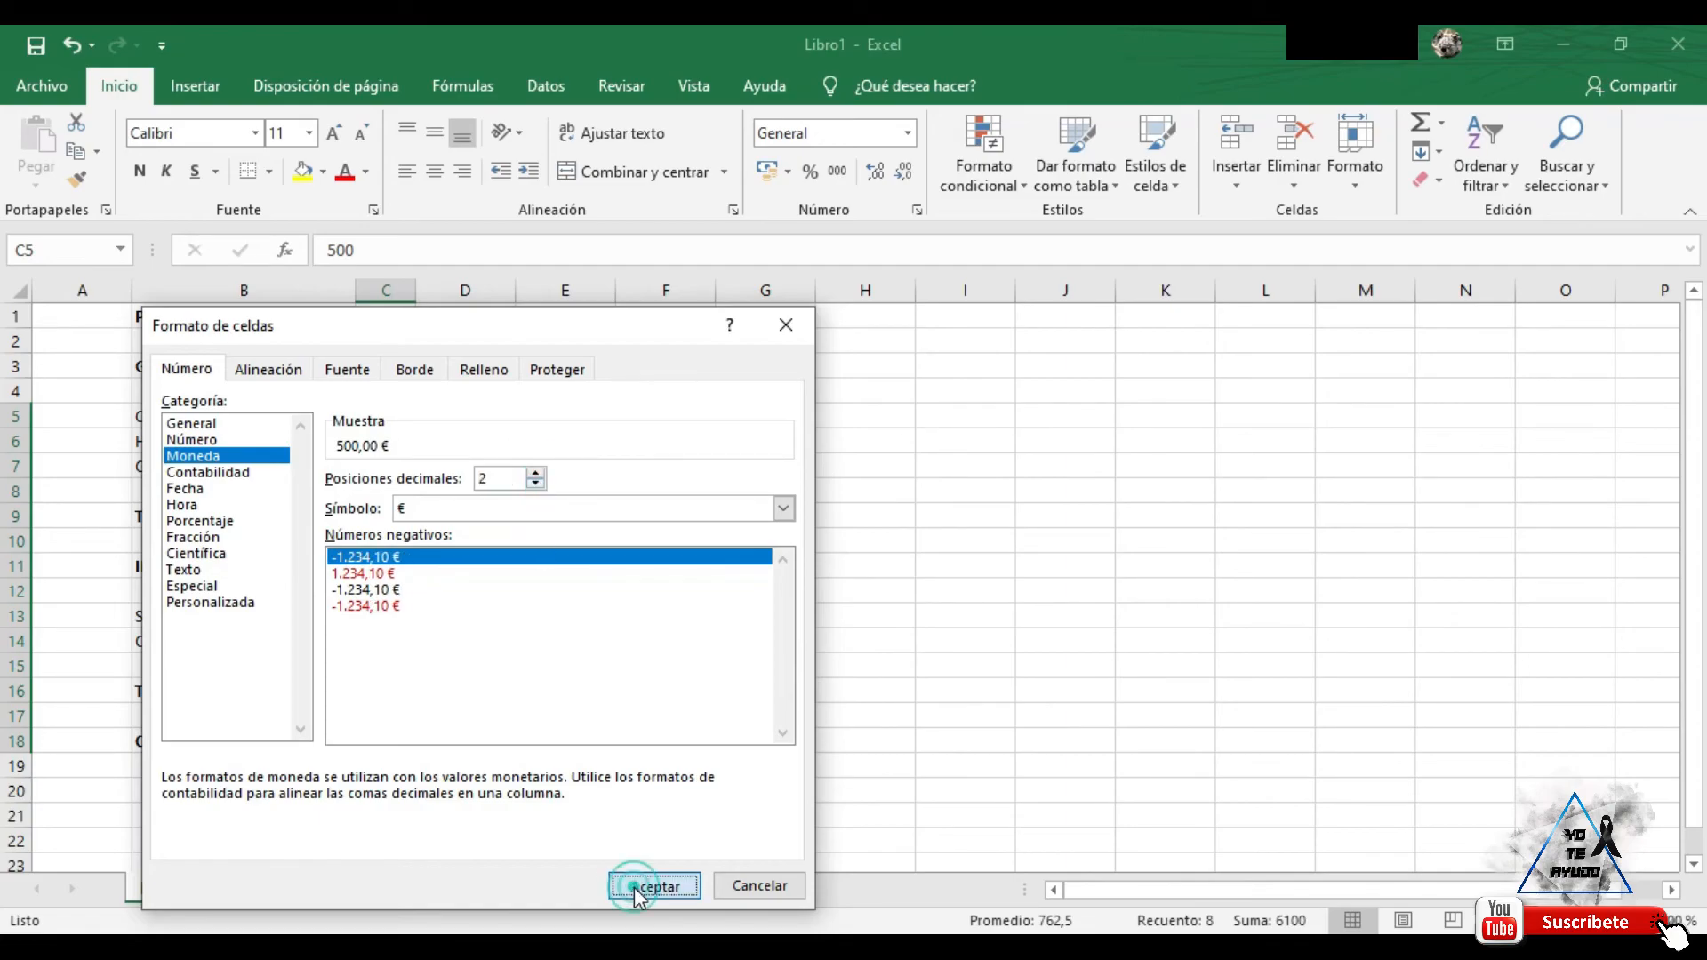
click(636, 886)
click(509, 507)
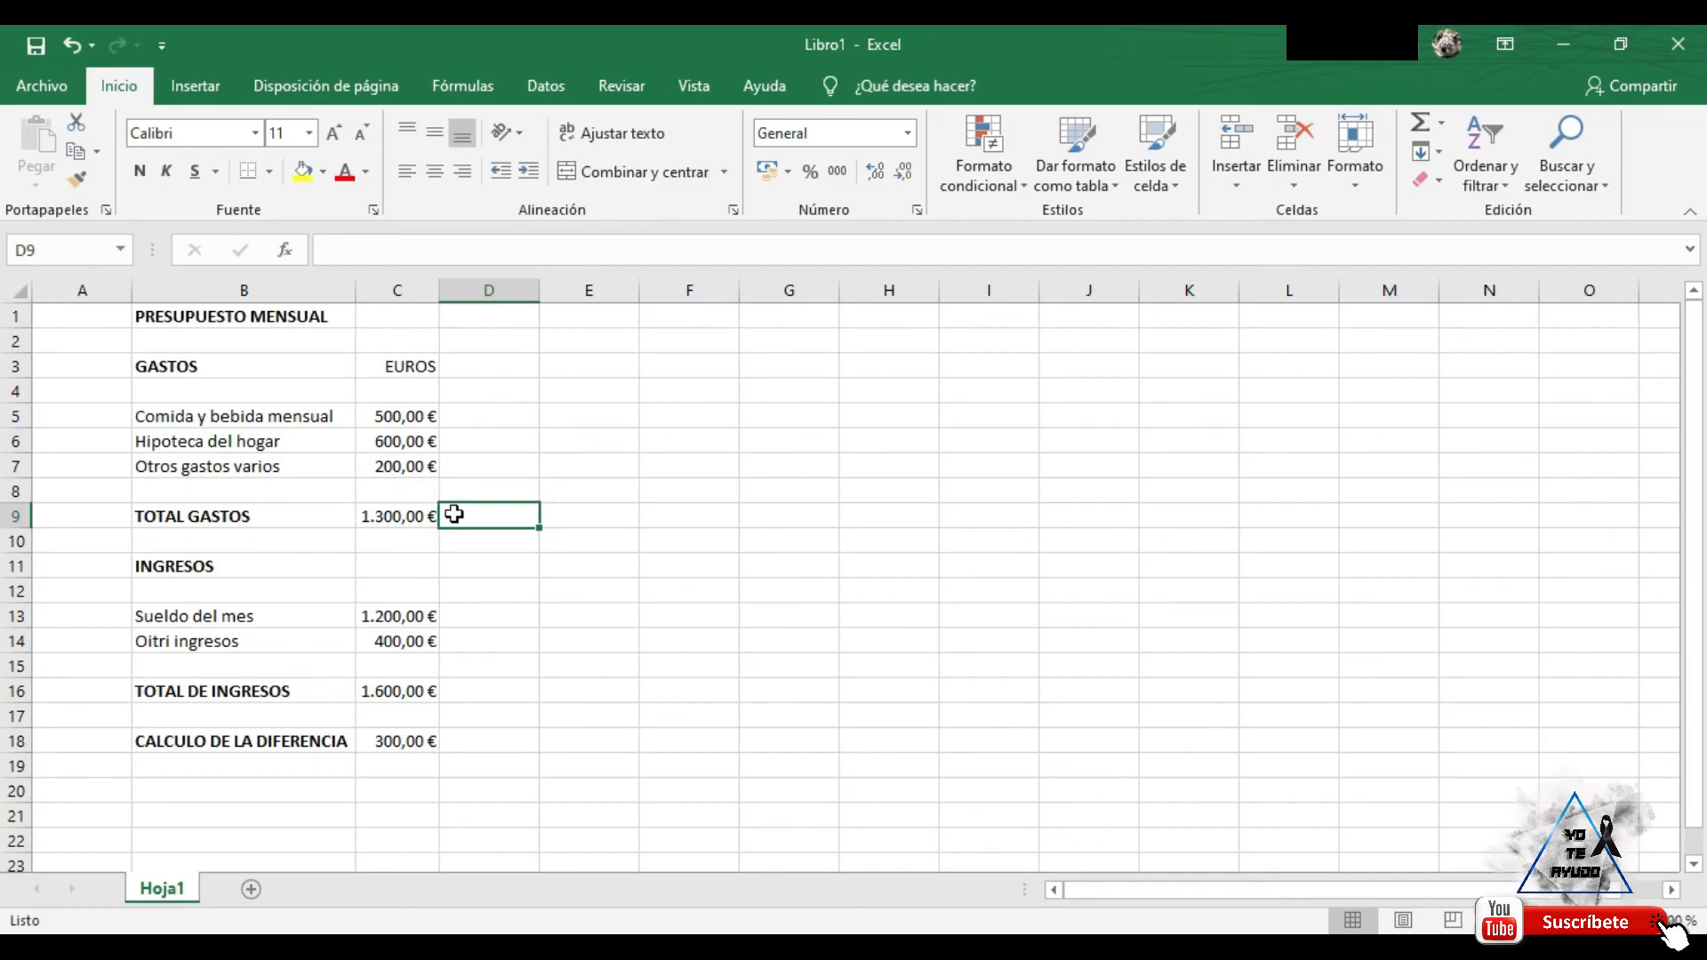
Change the Hipoteca del hogar amount in C6 to 600,90 and reselect the cell
click(396, 447)
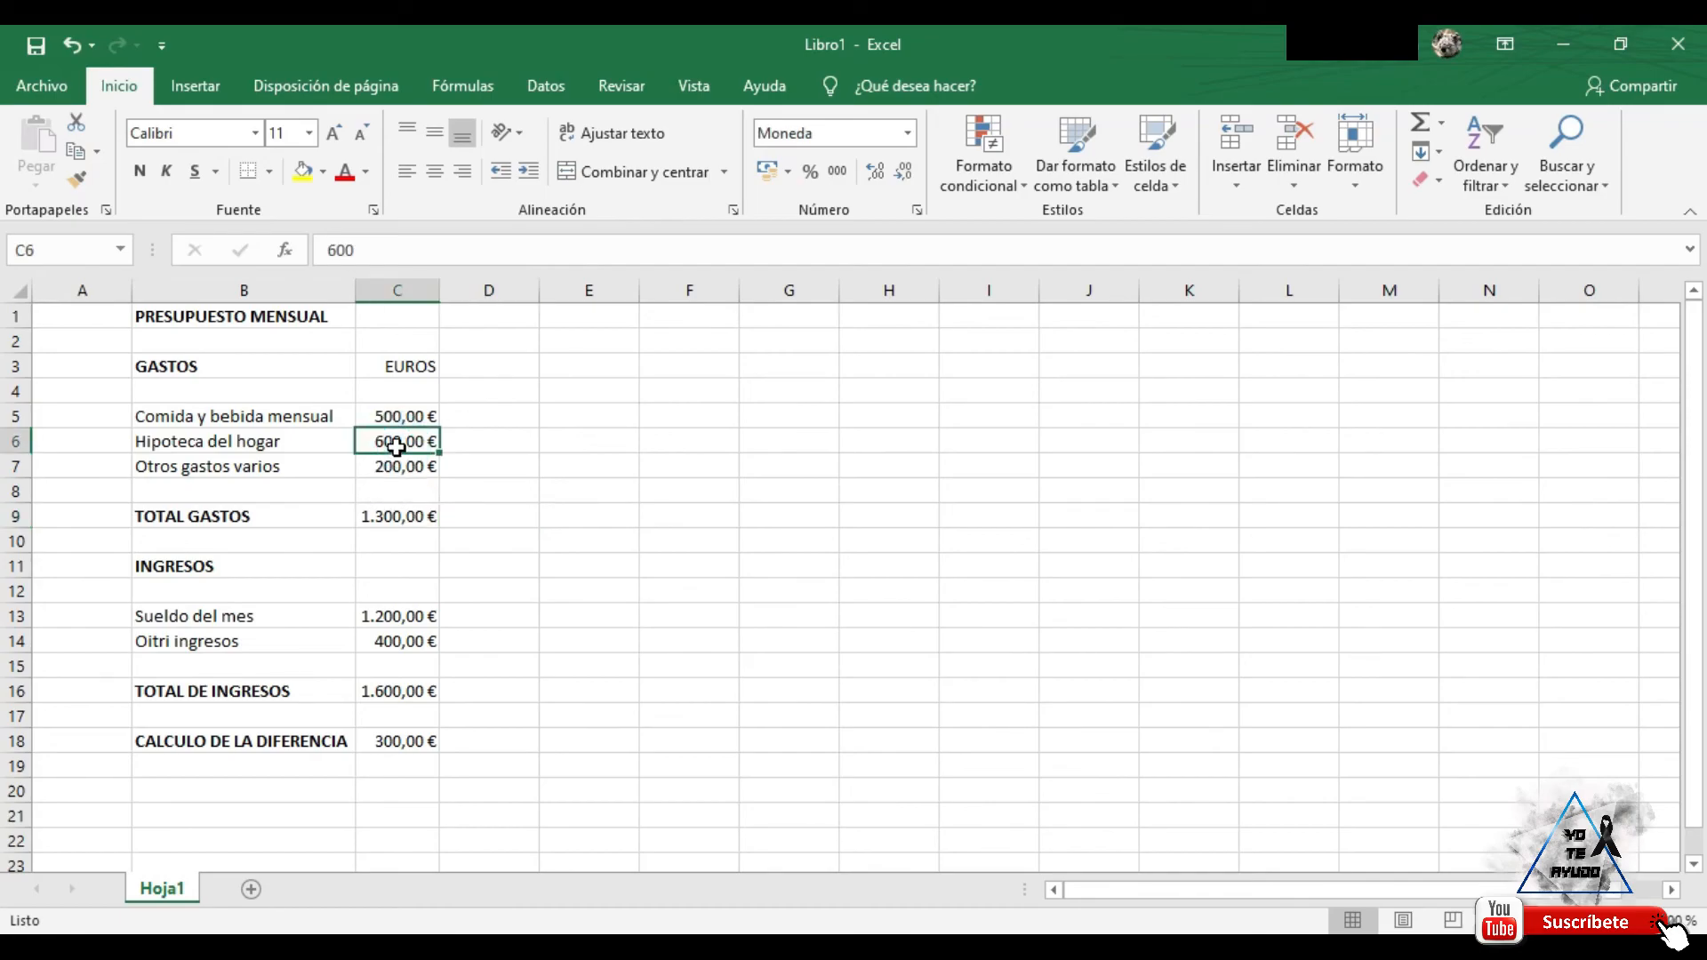
text(600)
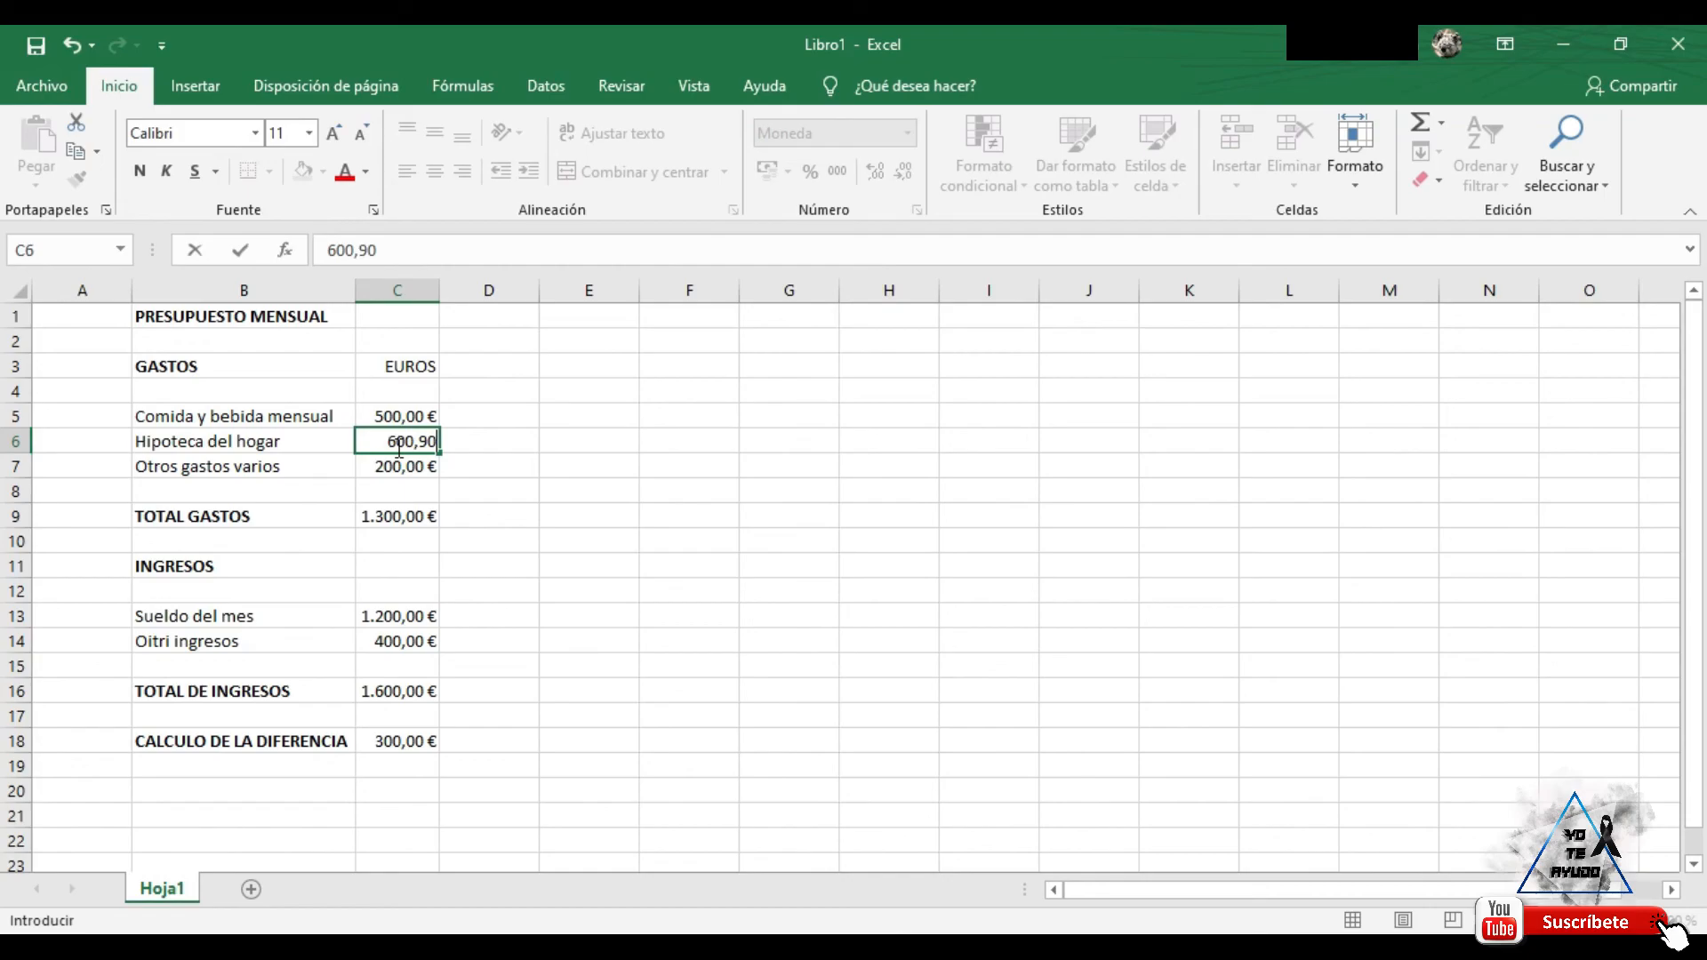
text(,90)
key(Return)
click(396, 444)
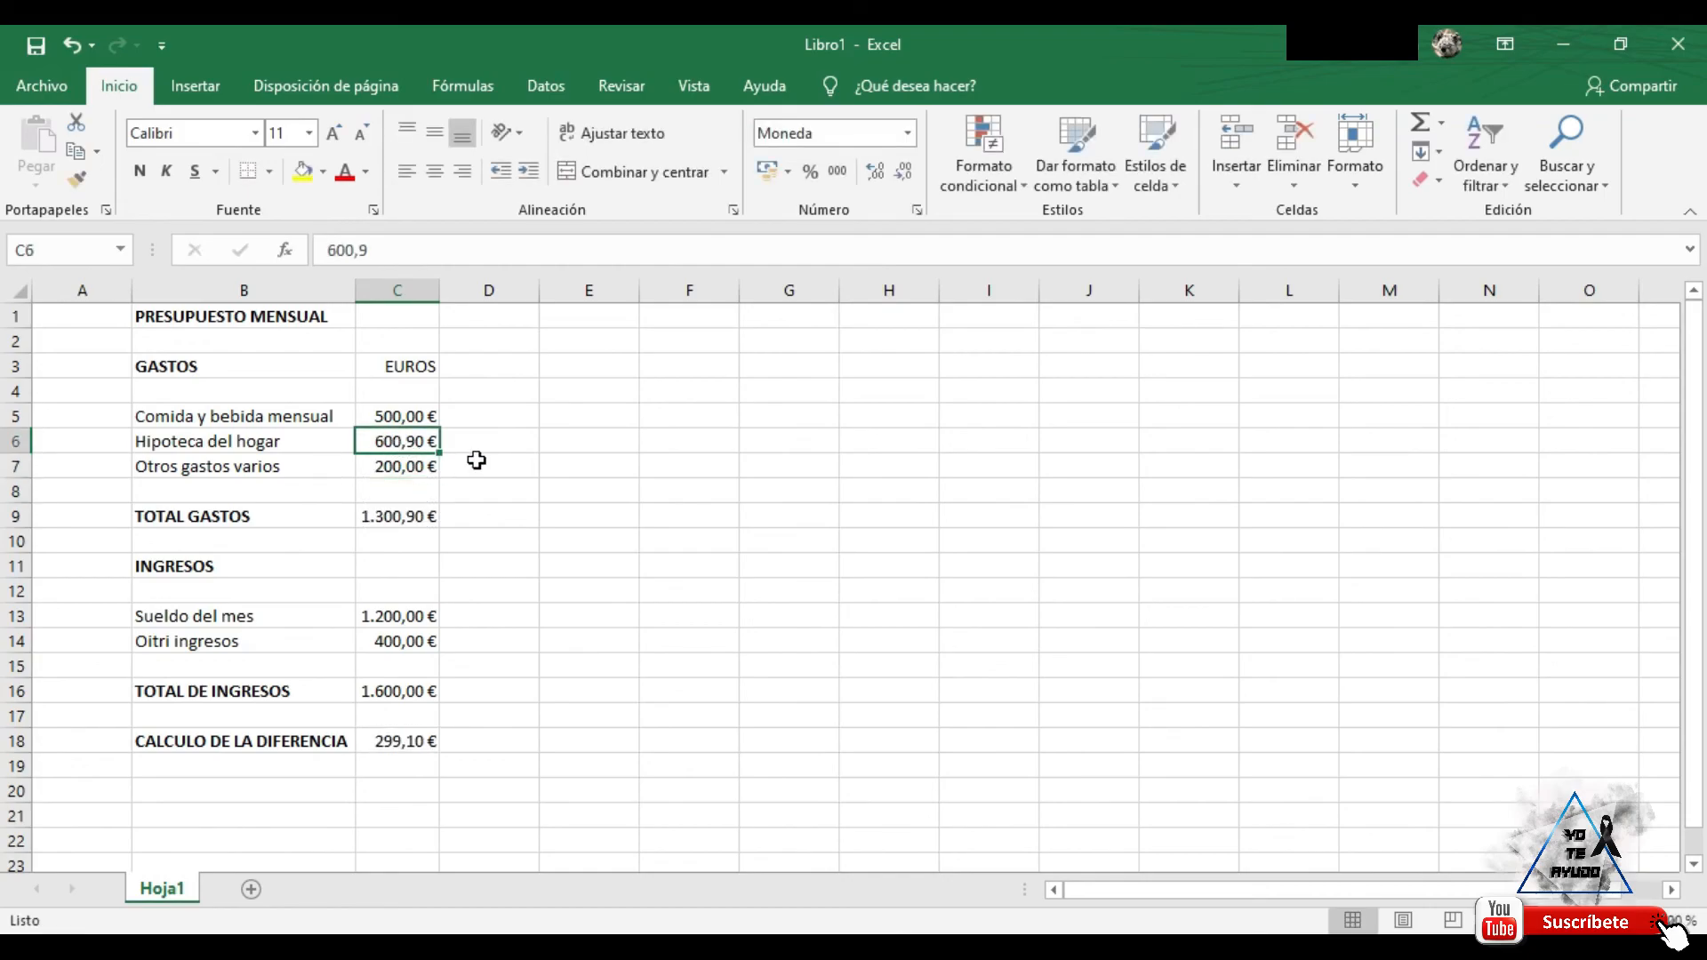